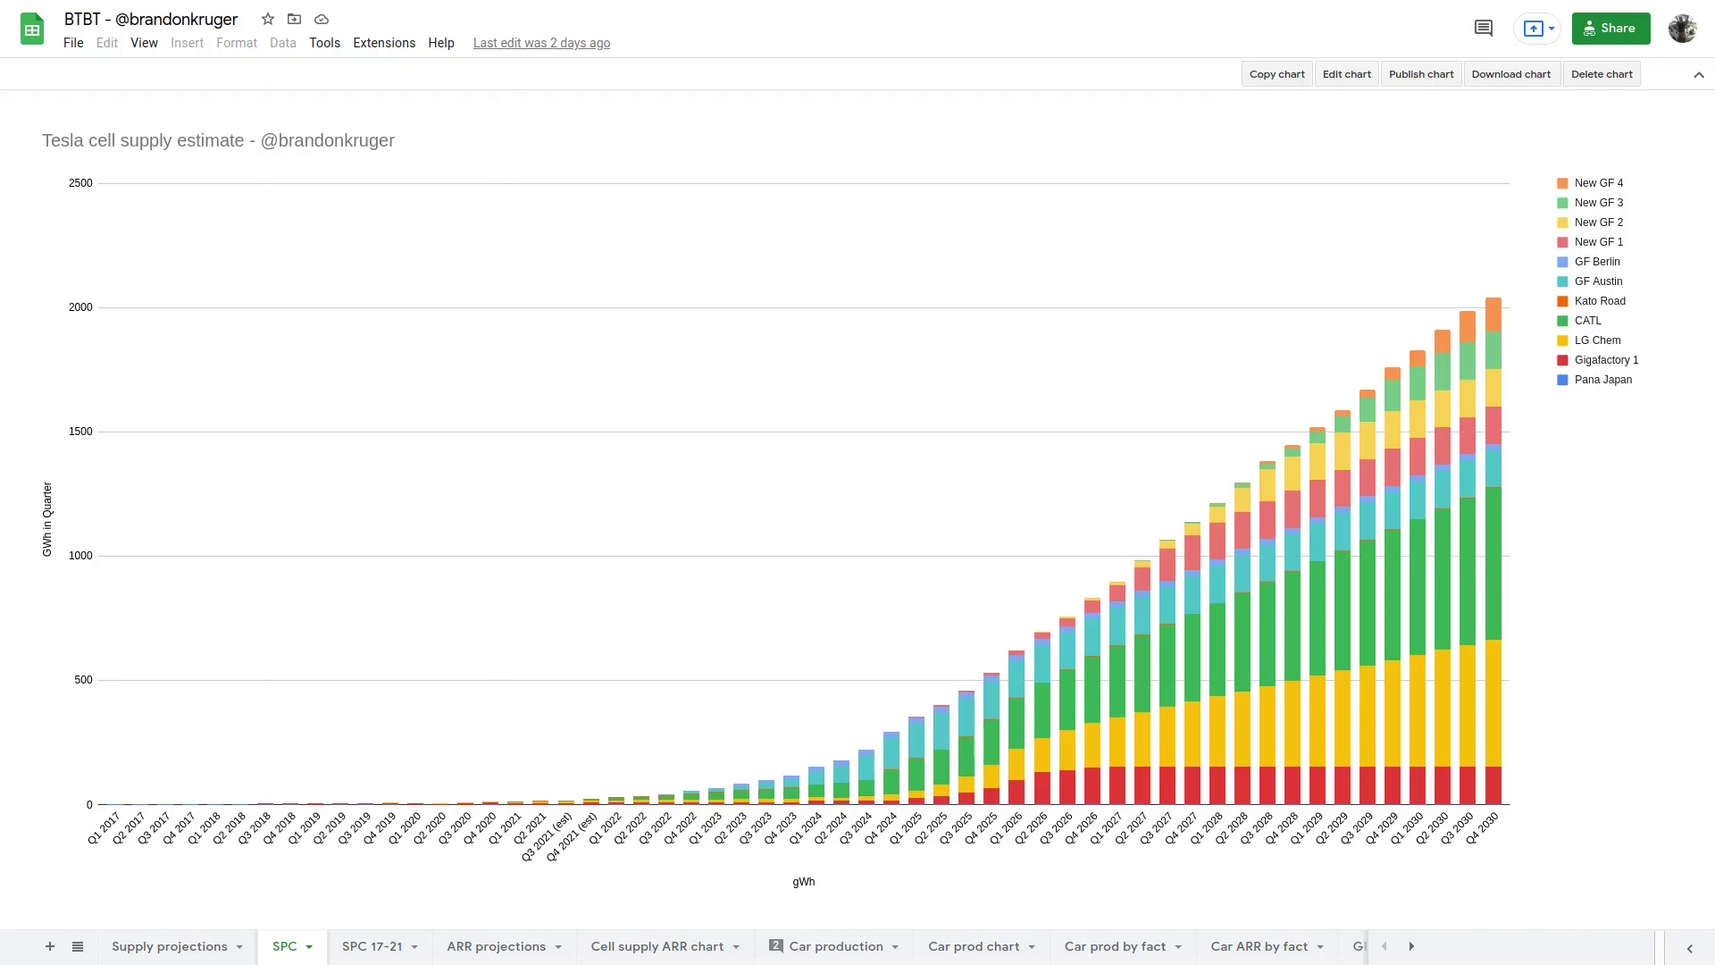
Step through the SPC 17-21 chart, Car prod by fact, GF1/LG and 2170 chart sheets to Energy storage.
{"action": "left_click", "coordinate": [366, 946]}
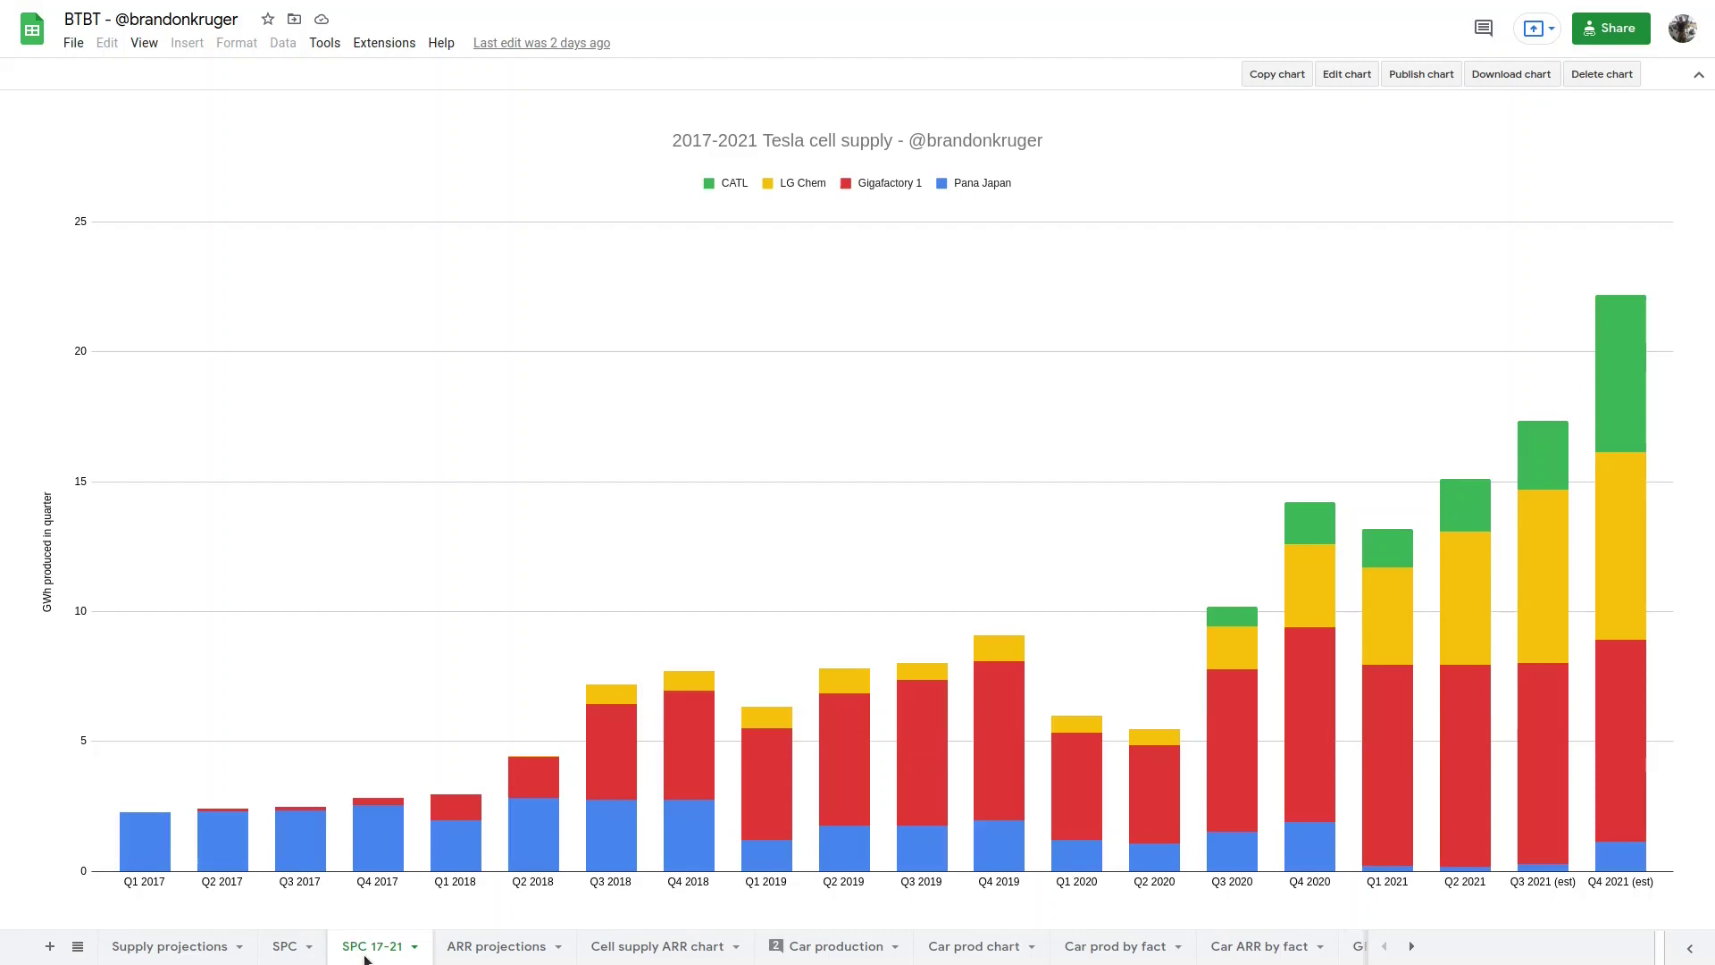
{"action": "scroll", "coordinate": [480, 946], "scroll_direction": "down", "scroll_amount": 5}
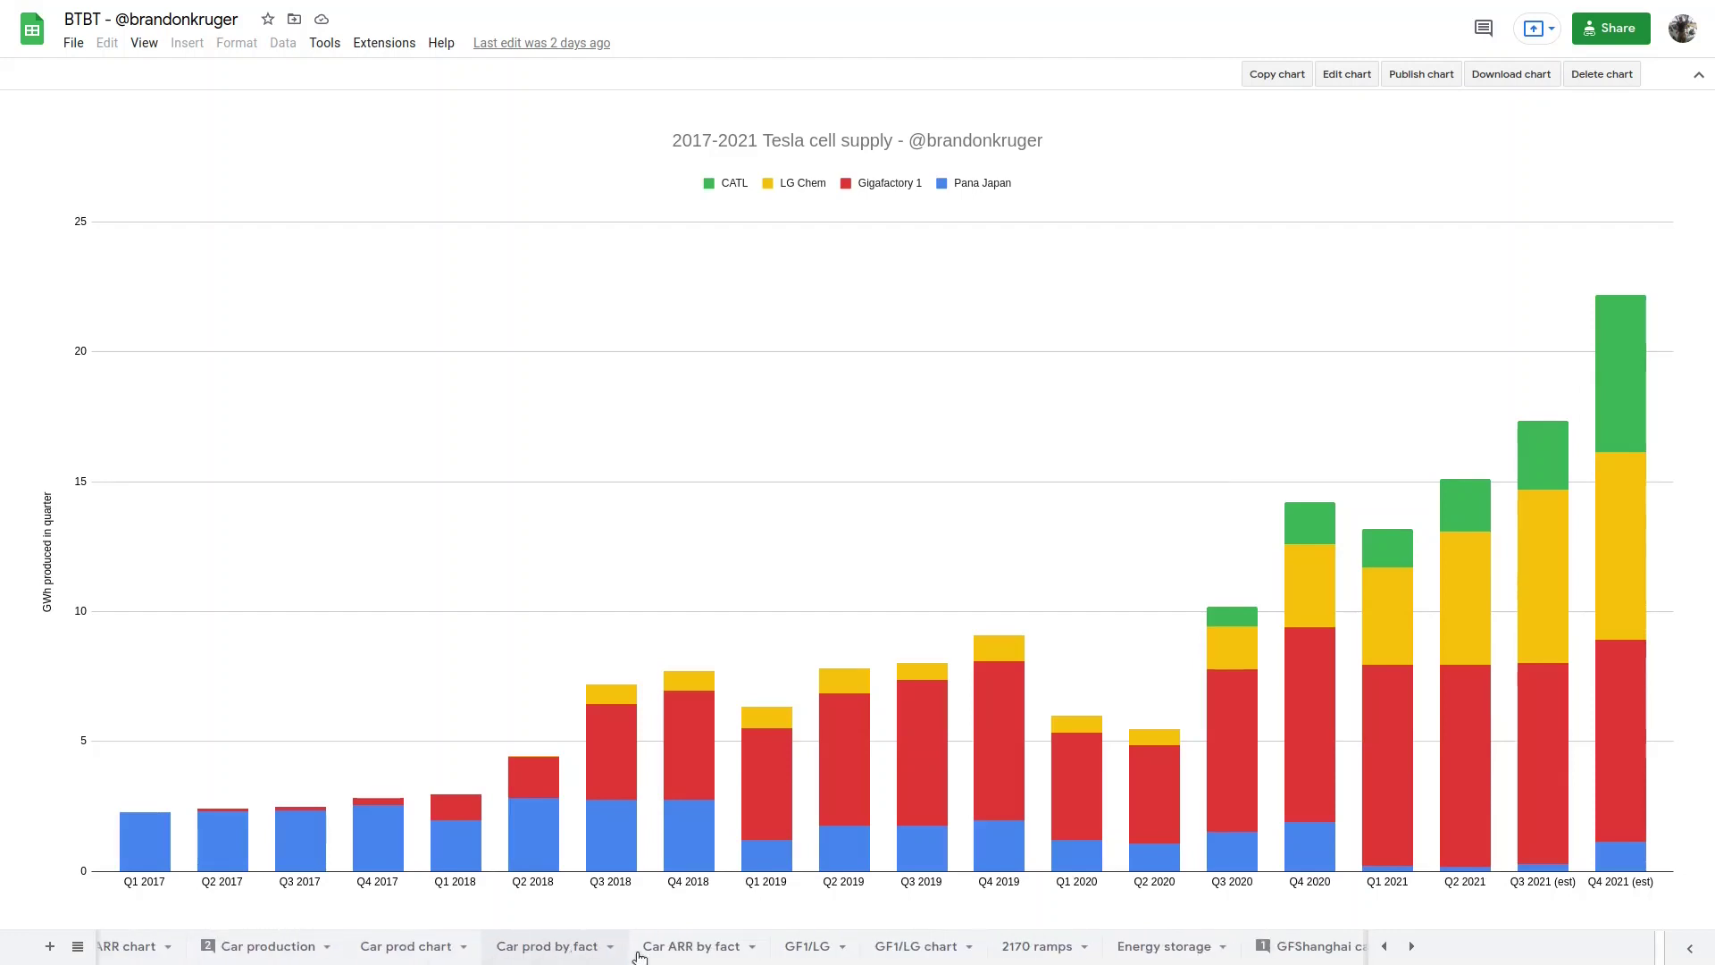
{"action": "left_click", "coordinate": [546, 946]}
{"action": "left_click", "coordinate": [807, 946]}
{"action": "left_click", "coordinate": [911, 945]}
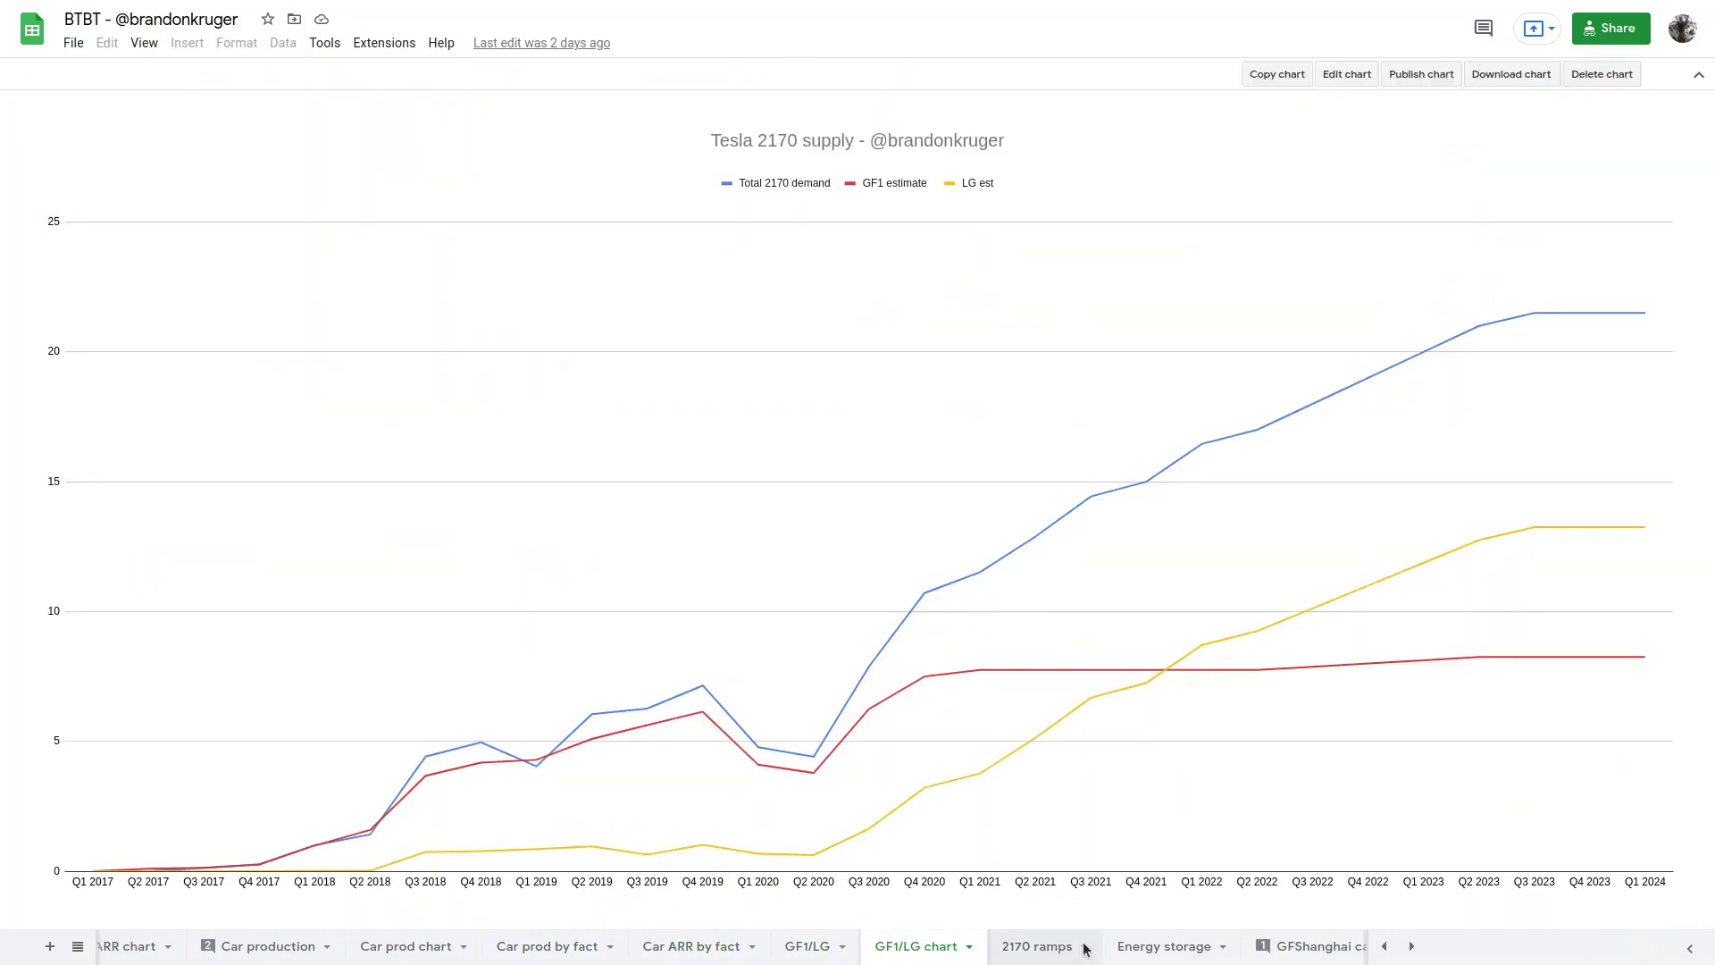
{"action": "left_click", "coordinate": [1152, 946]}
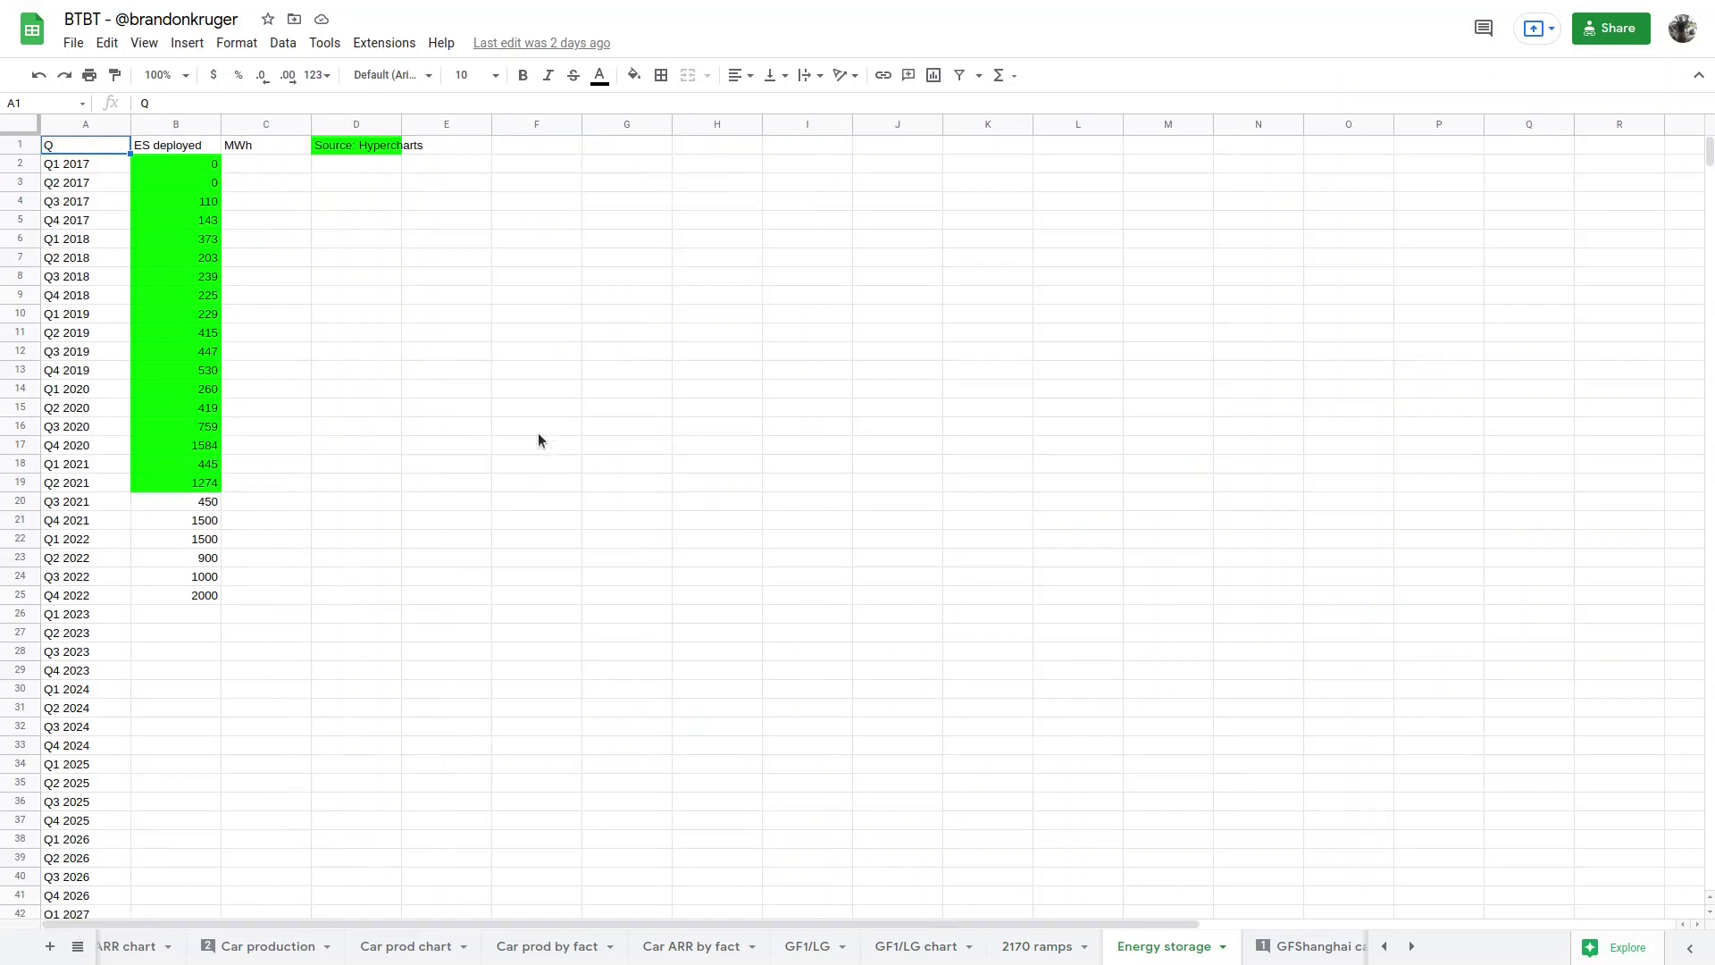
In the production & delivery history sheet, mark China Model 3 and North America Model Y 2020 Q1 trim splits.
{"action": "key", "text": "ctrl+Tab"}
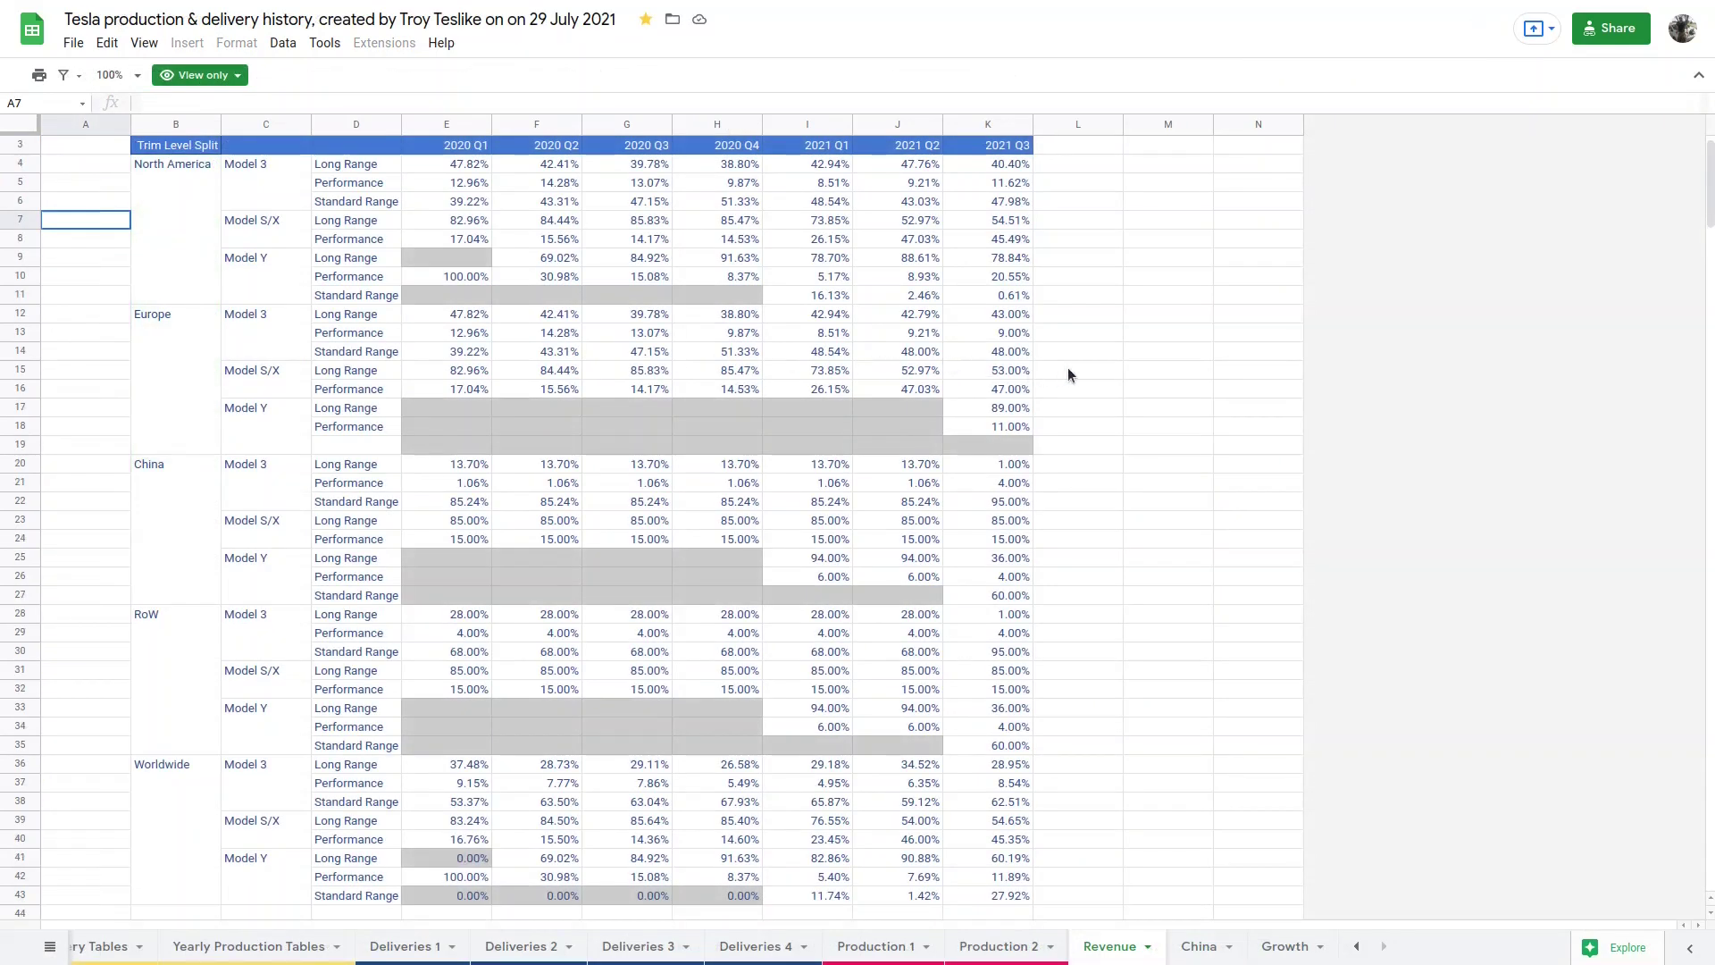
{"action": "left_click", "coordinate": [444, 148]}
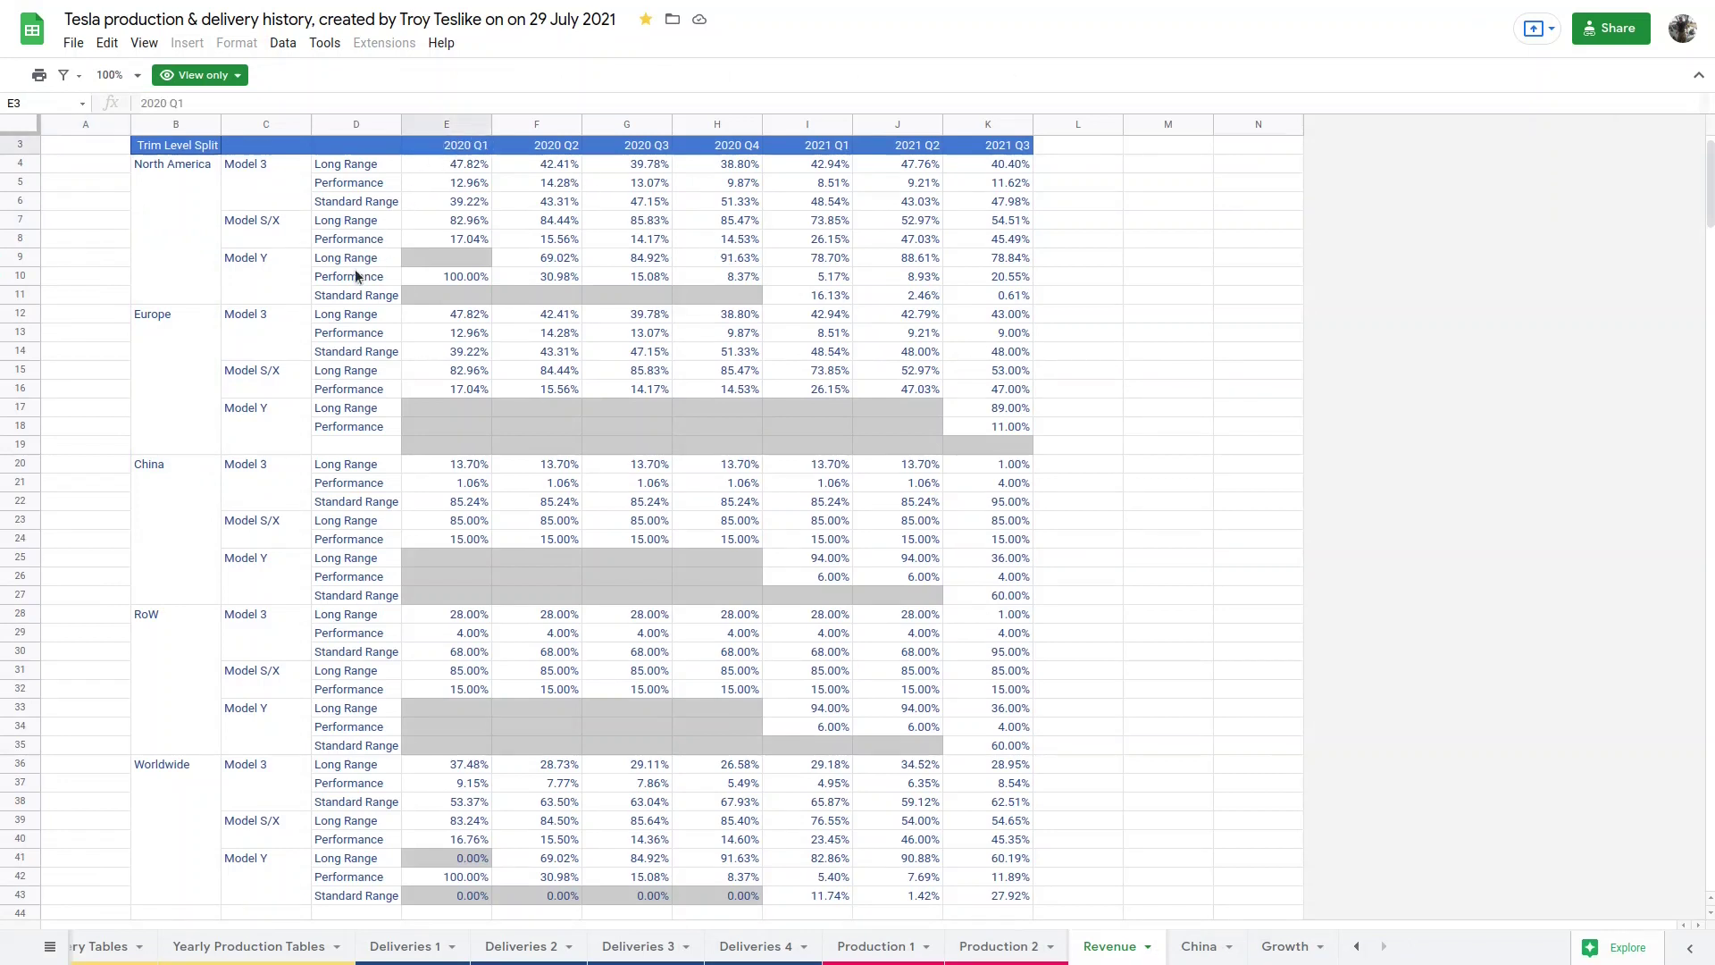
{"action": "left_click", "coordinate": [444, 149]}
{"action": "left_click_drag", "start_coordinate": [266, 483], "coordinate": [433, 501]}
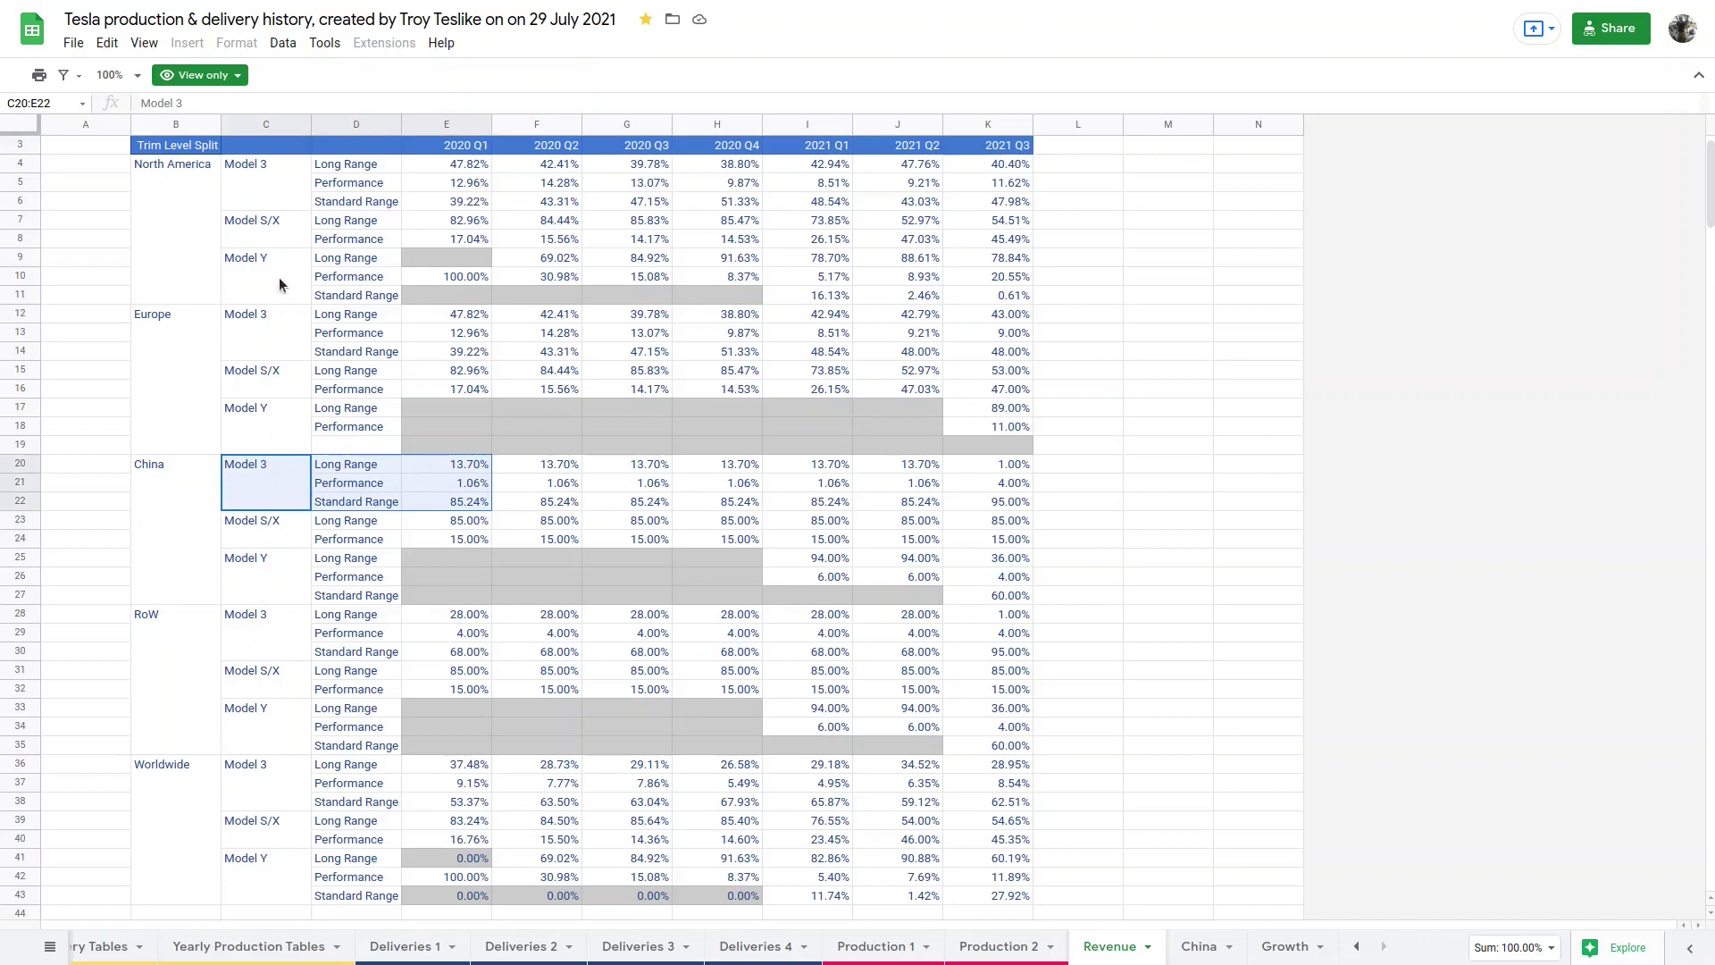
{"action": "left_click_drag", "start_coordinate": [278, 283], "coordinate": [454, 284]}
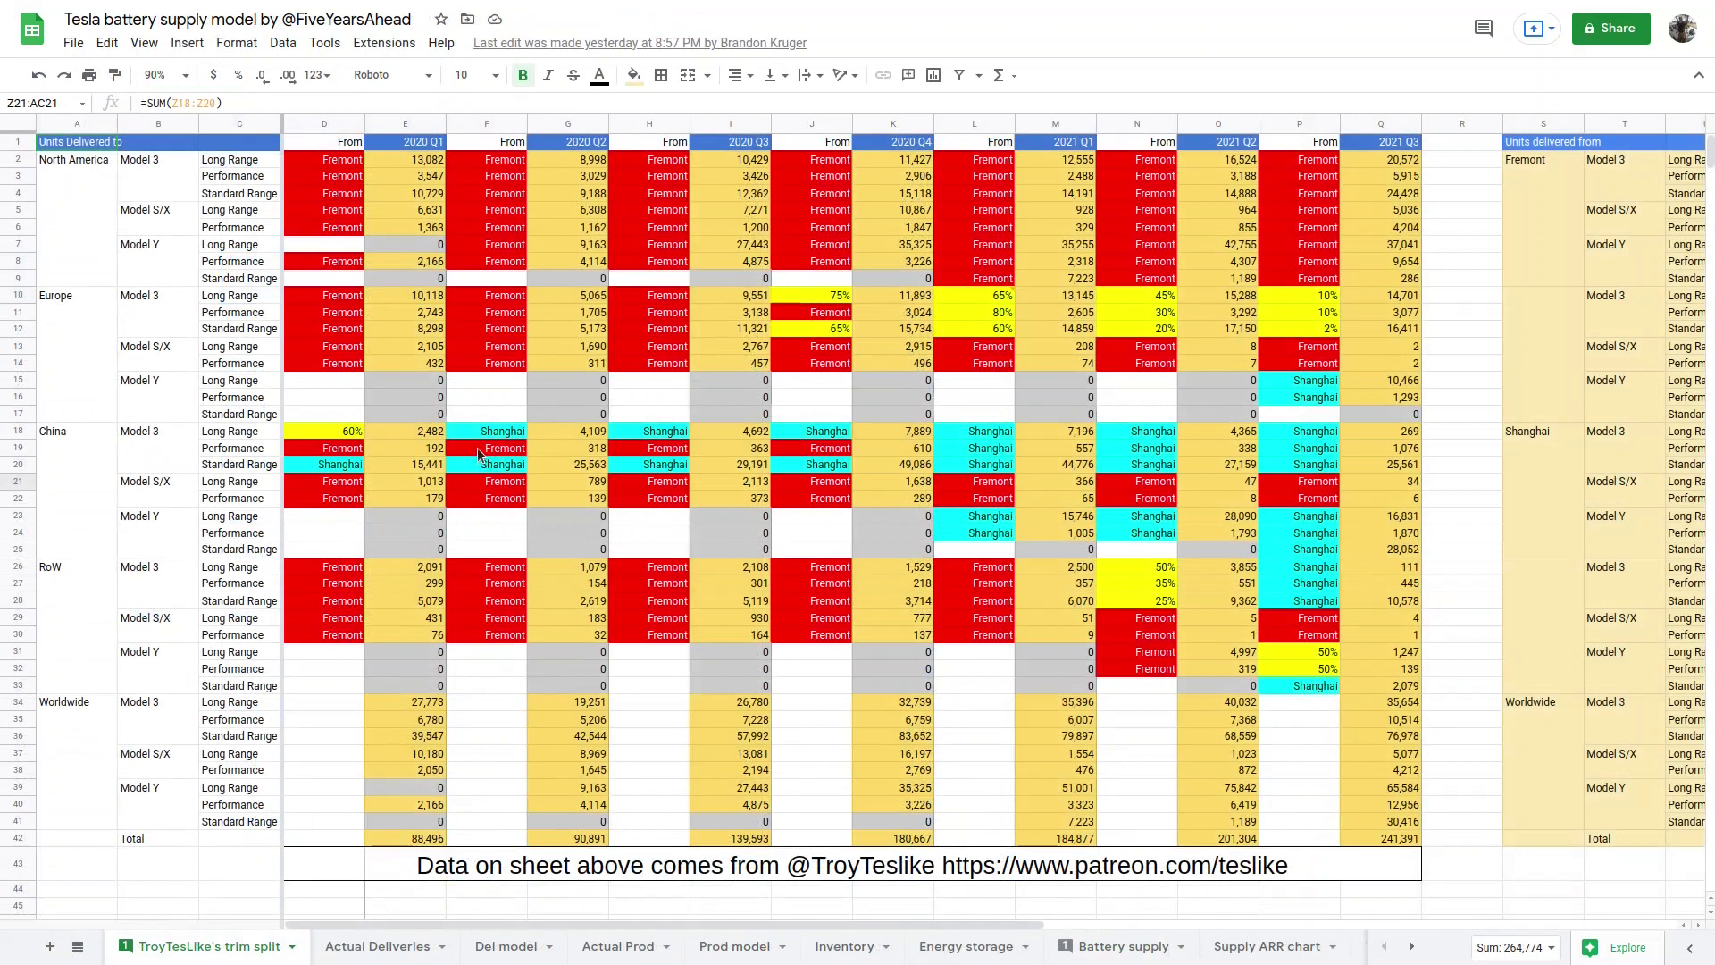
Highlight factory-label columns D, F, H and J, then scroll right through the units-delivered-from tables.
{"action": "left_click", "coordinate": [325, 122]}
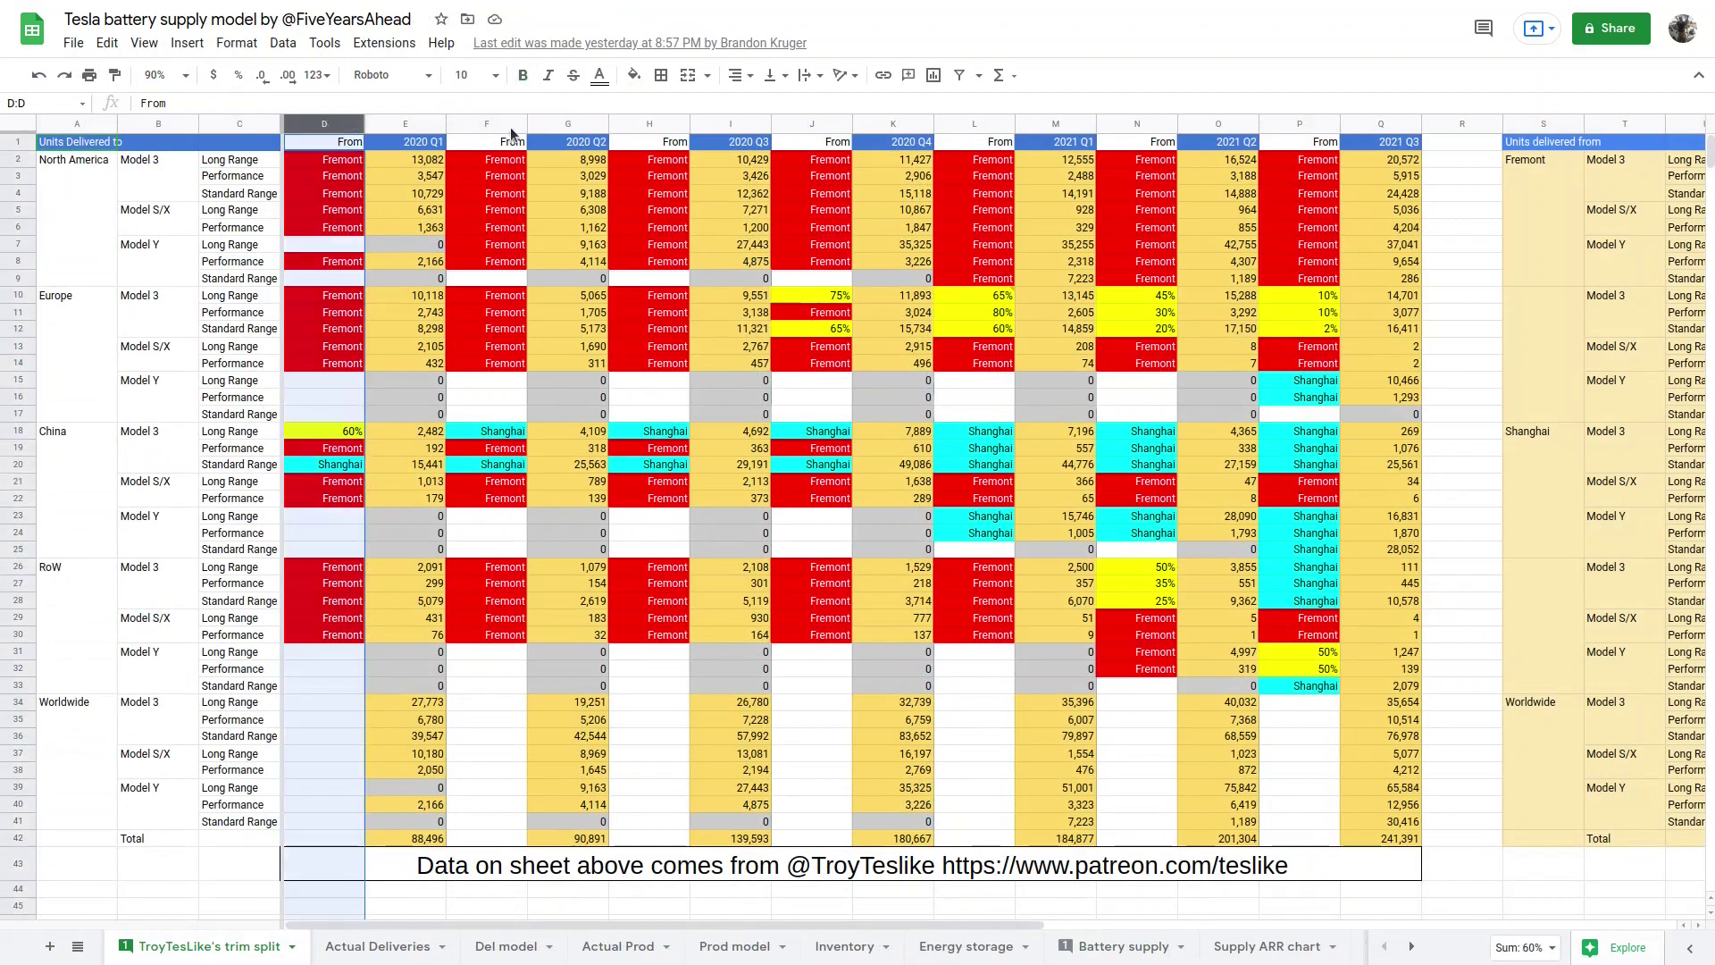
{"action": "left_click", "coordinate": [487, 123], "text": "ctrl"}
{"action": "left_click", "coordinate": [649, 122], "text": "ctrl"}
{"action": "left_click", "coordinate": [818, 122], "text": "ctrl"}
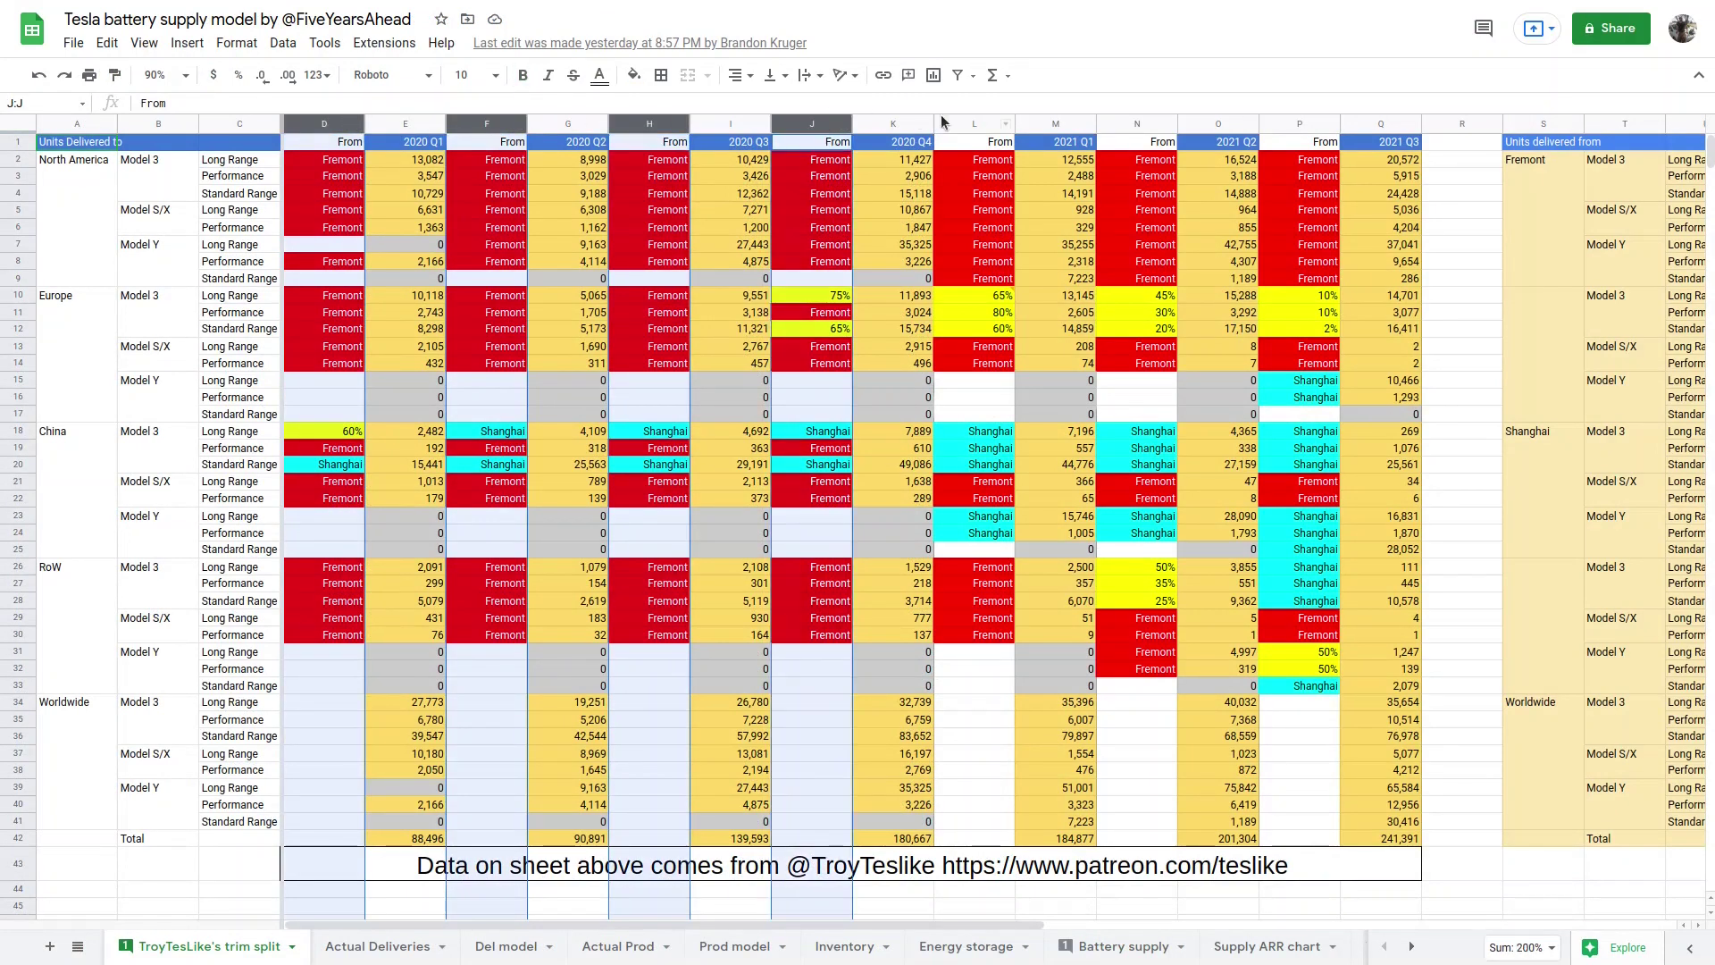
{"action": "left_click", "coordinate": [973, 396]}
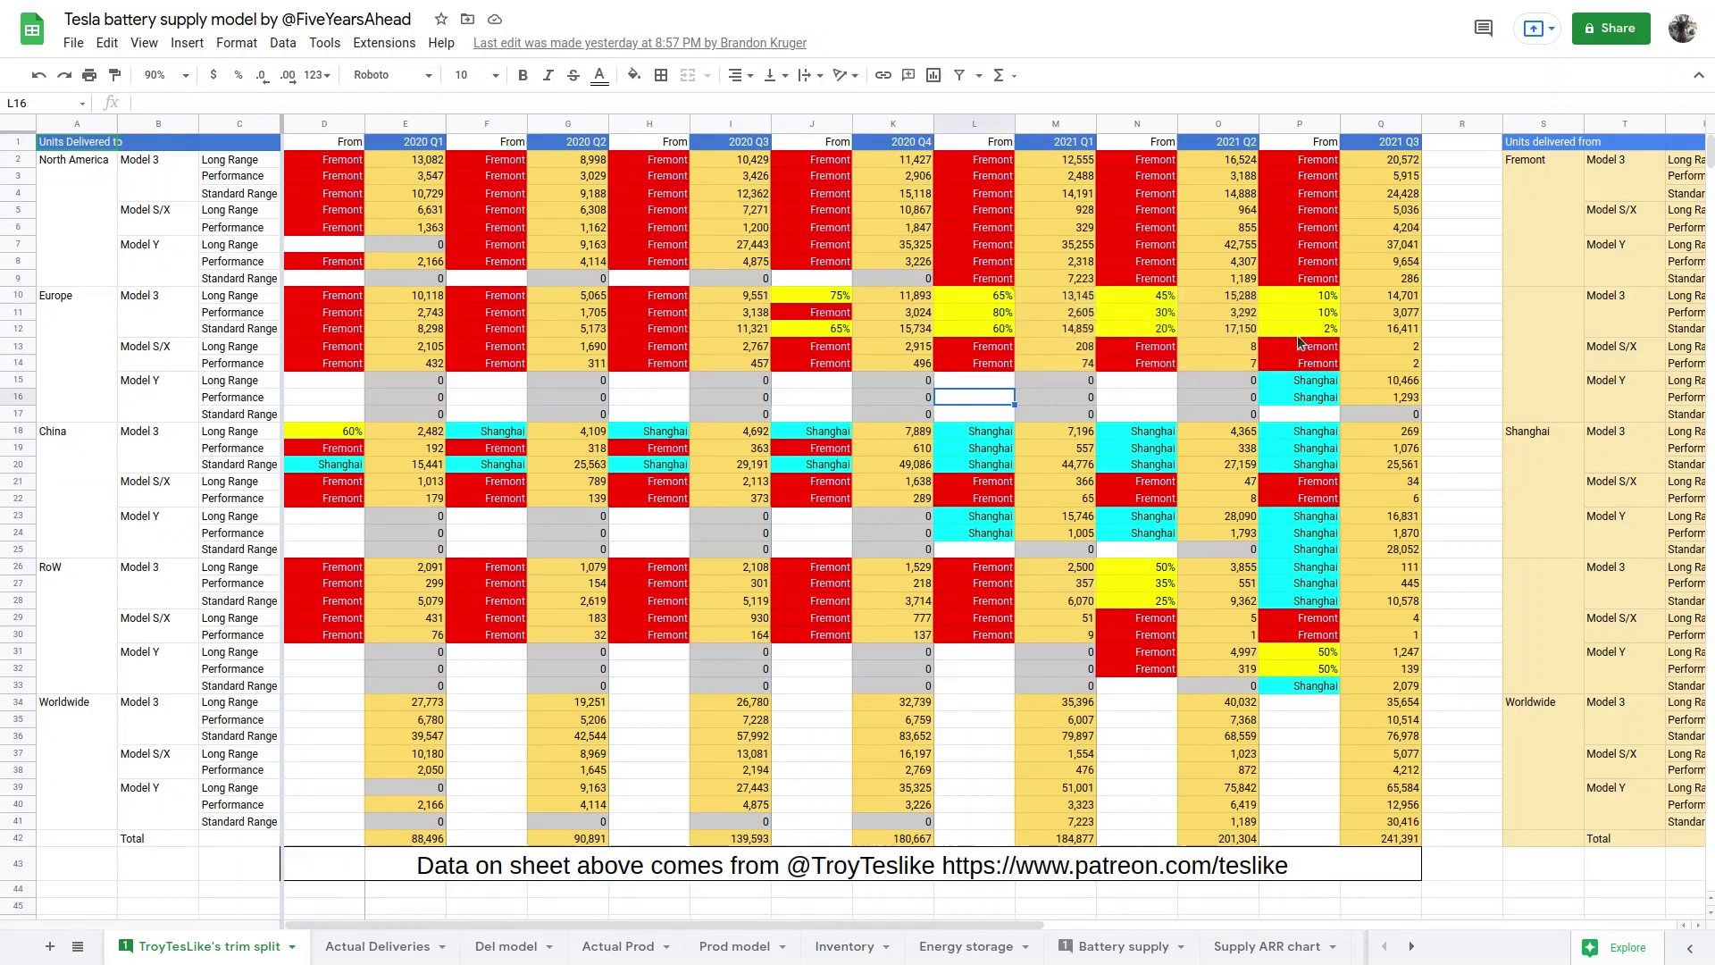
{"action": "mouse_move", "coordinate": [987, 294]}
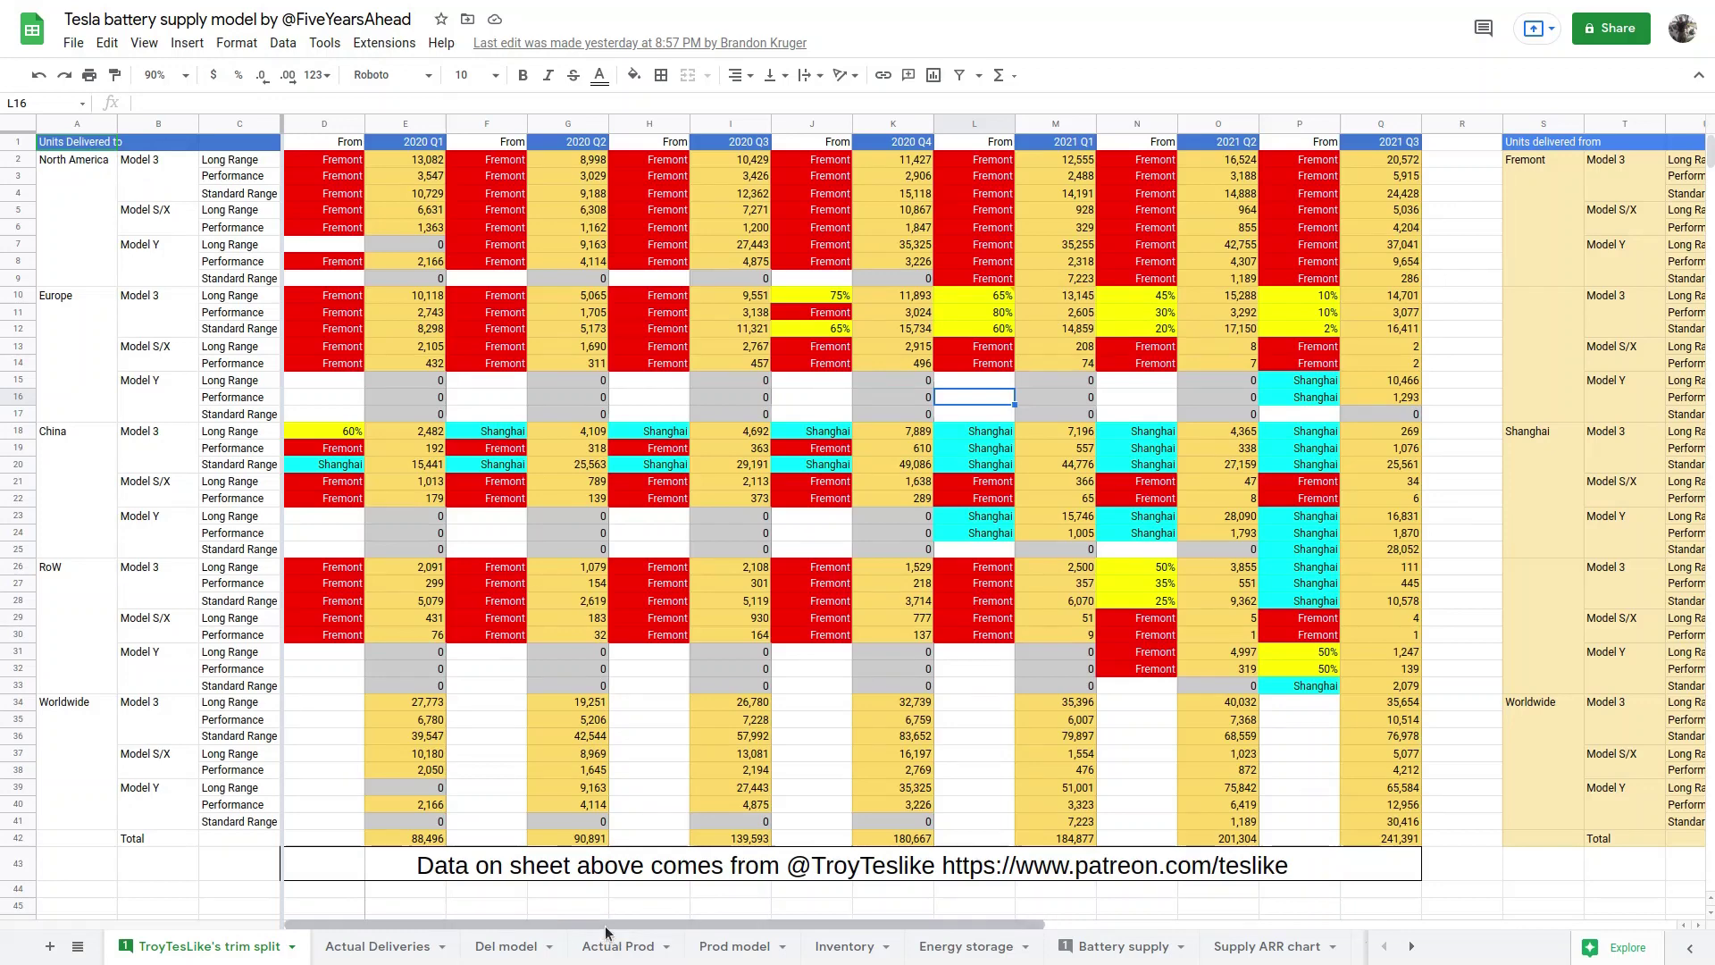
{"action": "left_click_drag", "start_coordinate": [605, 929], "coordinate": [1107, 824]}
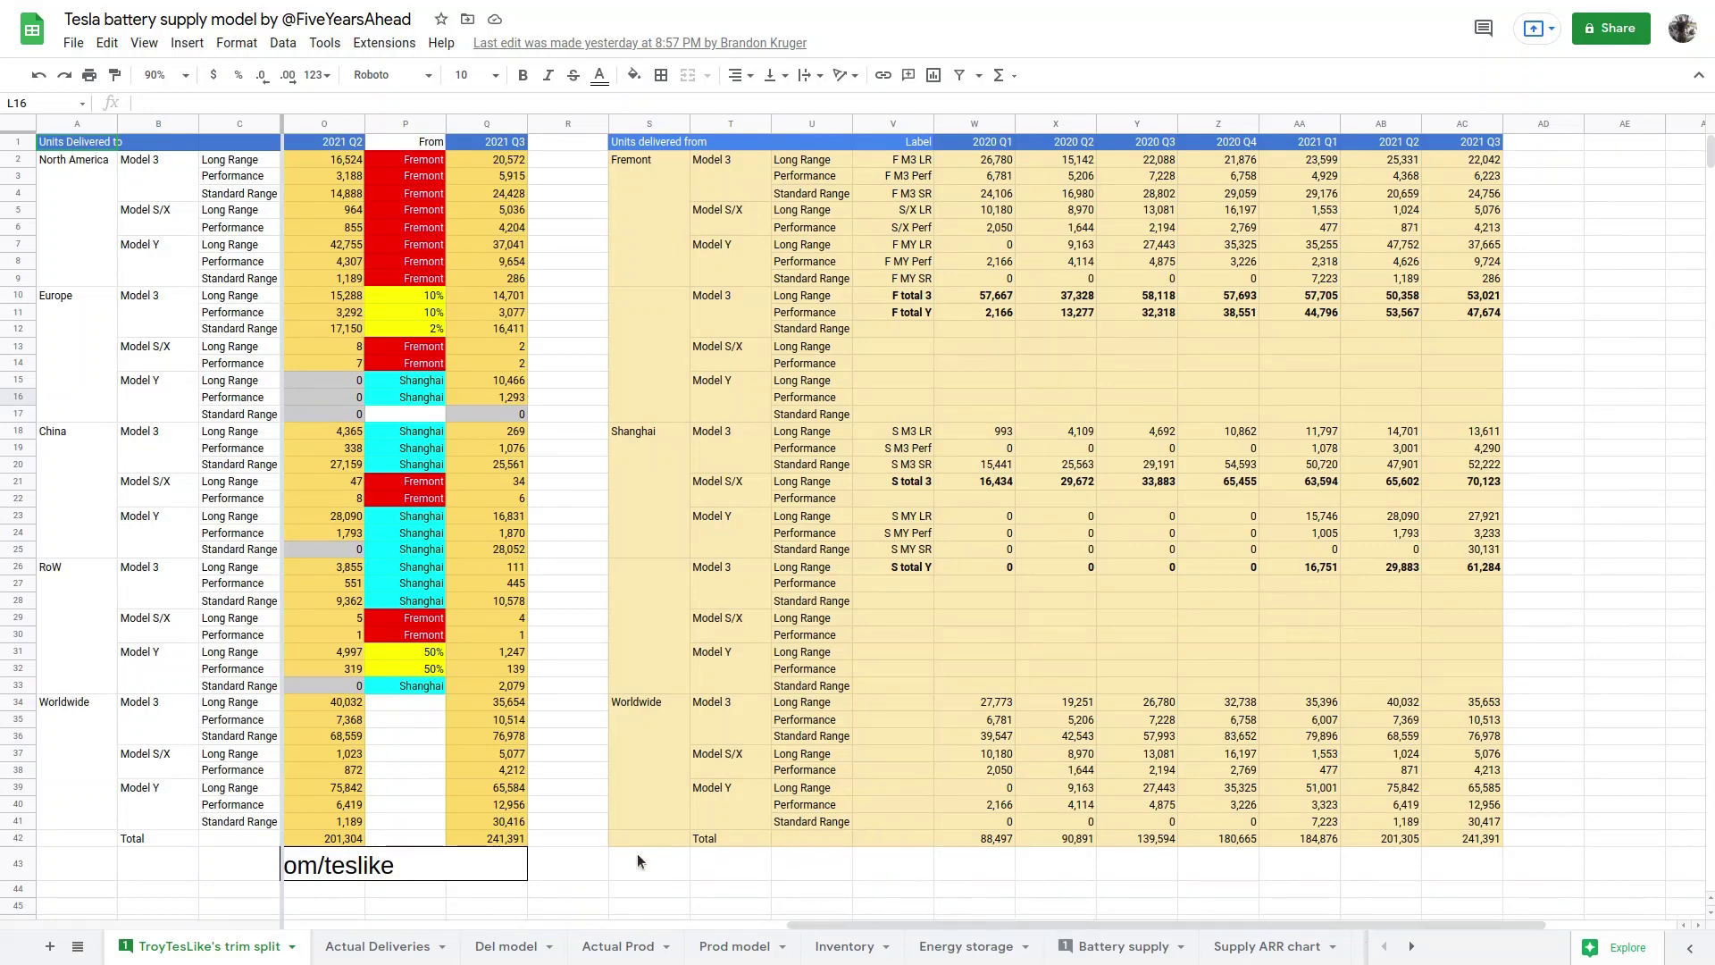
Browse the figures on the Actual Deliveries and Del model sheets.
{"action": "left_click", "coordinate": [382, 948]}
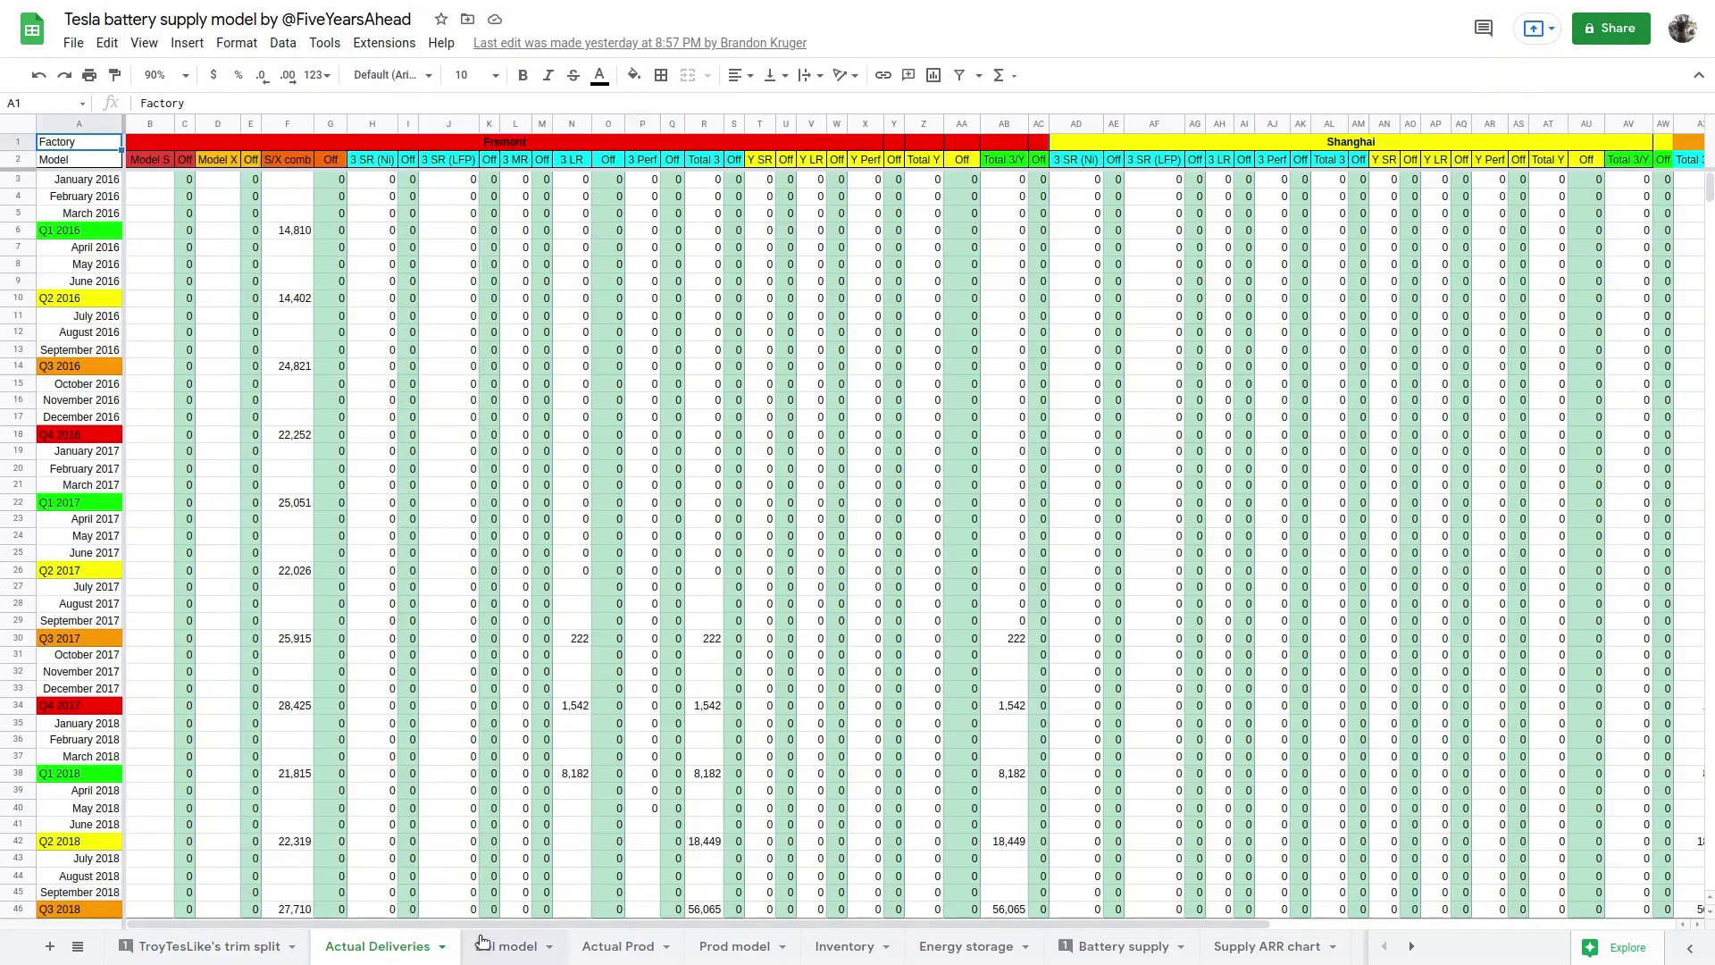
{"action": "scroll", "coordinate": [345, 582], "scroll_direction": "down", "scroll_amount": 2}
{"action": "scroll", "coordinate": [346, 582], "scroll_direction": "down", "scroll_amount": 7}
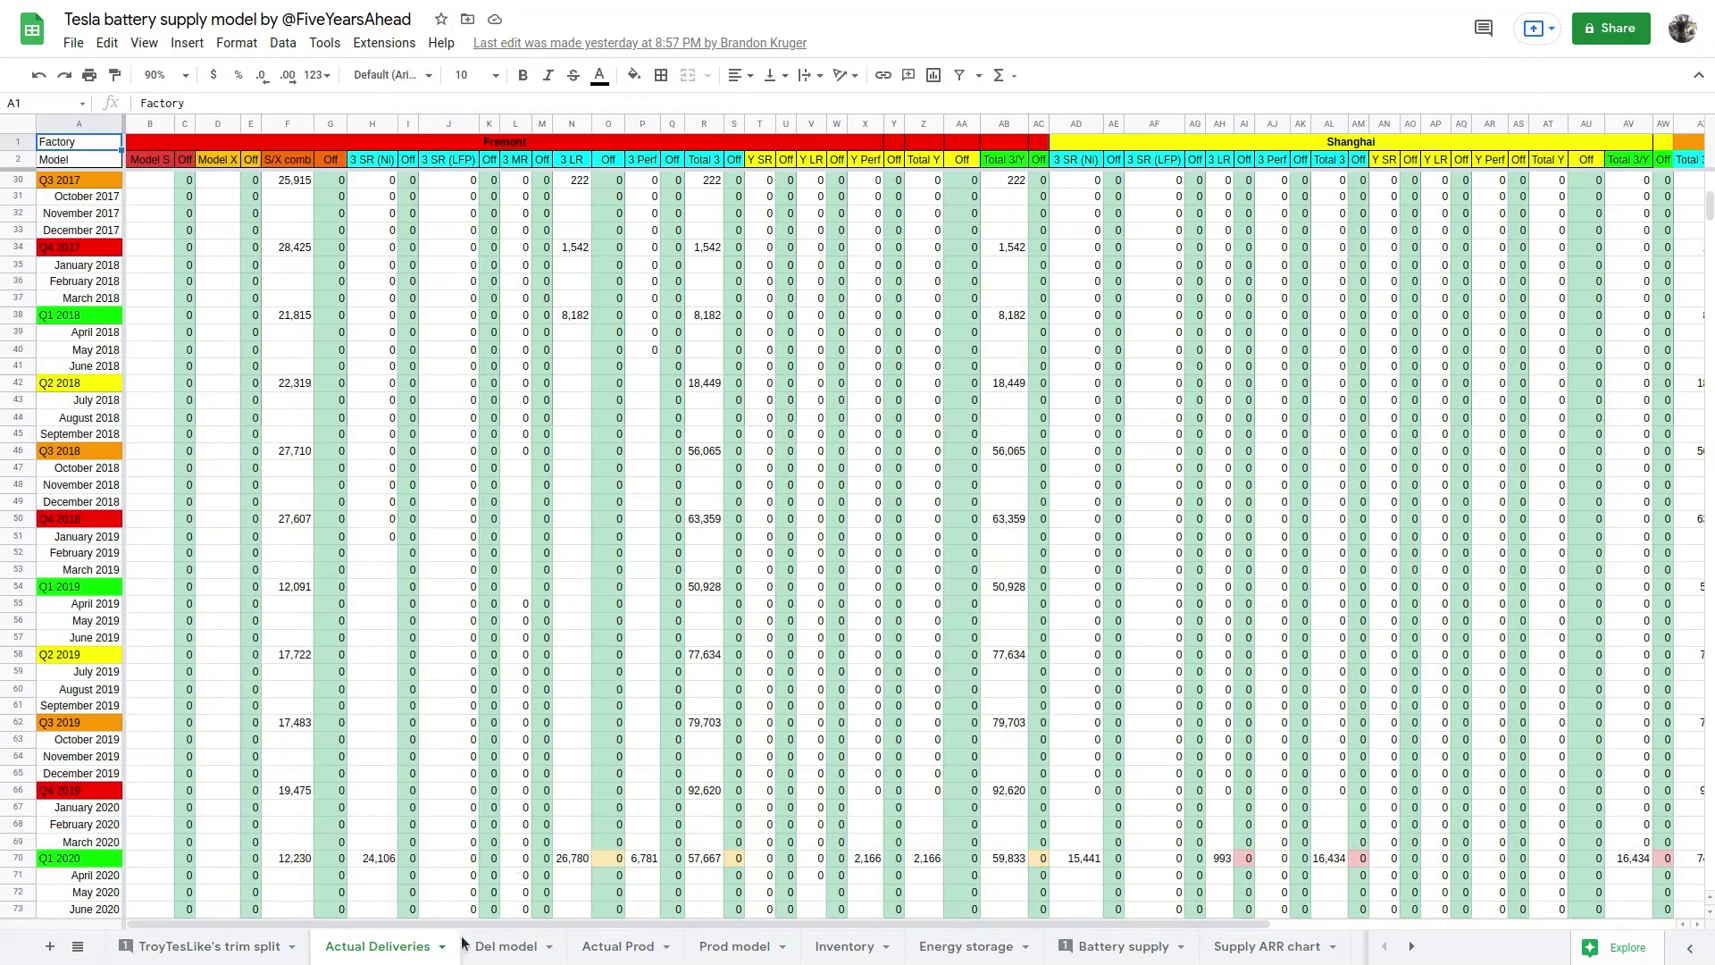
{"action": "left_click", "coordinate": [487, 947]}
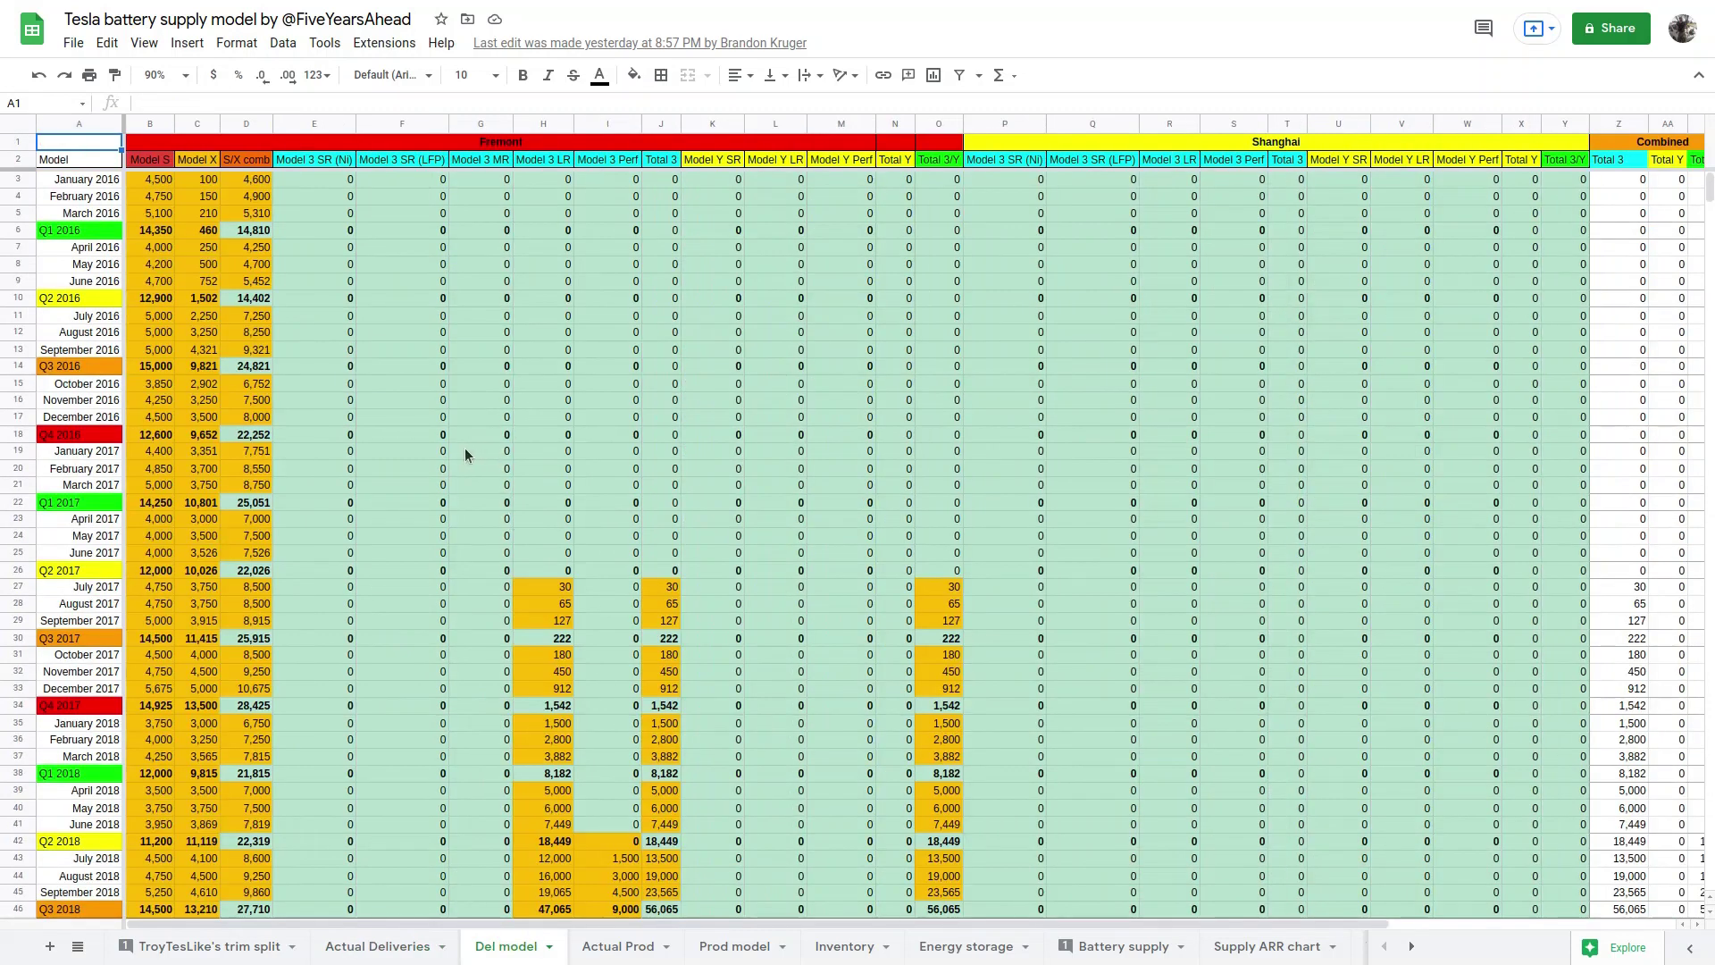
{"action": "scroll", "coordinate": [465, 447], "scroll_direction": "down", "scroll_amount": 8}
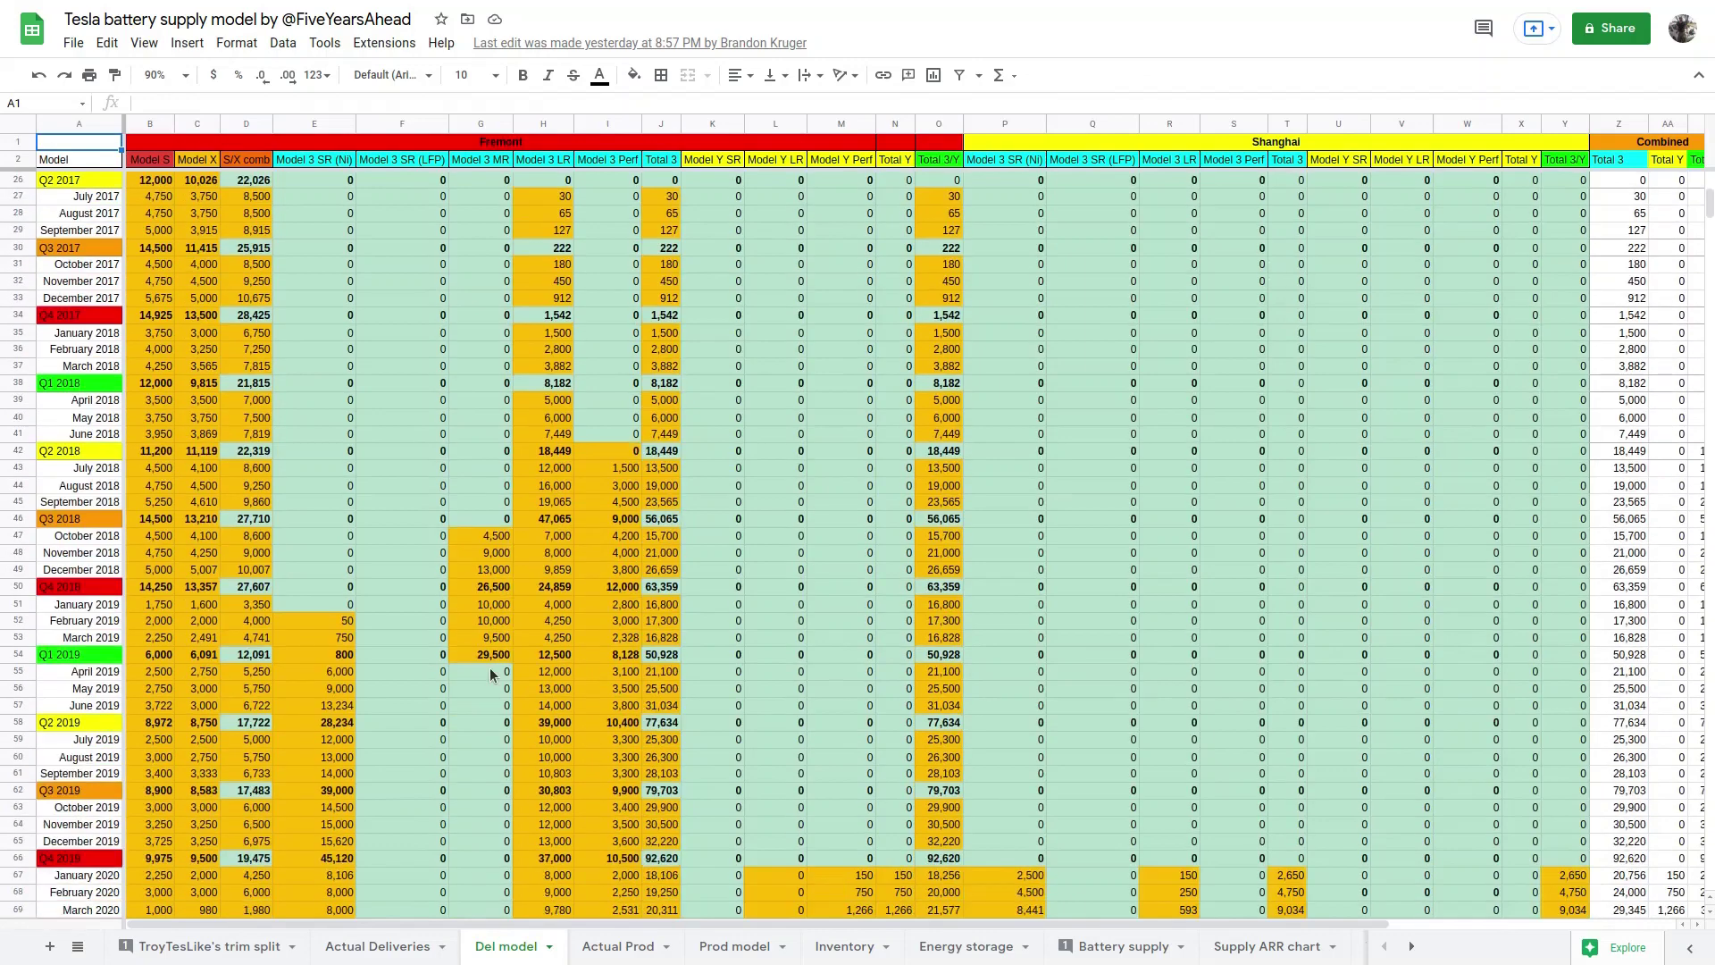
{"action": "scroll", "coordinate": [489, 667], "scroll_direction": "down", "scroll_amount": 9}
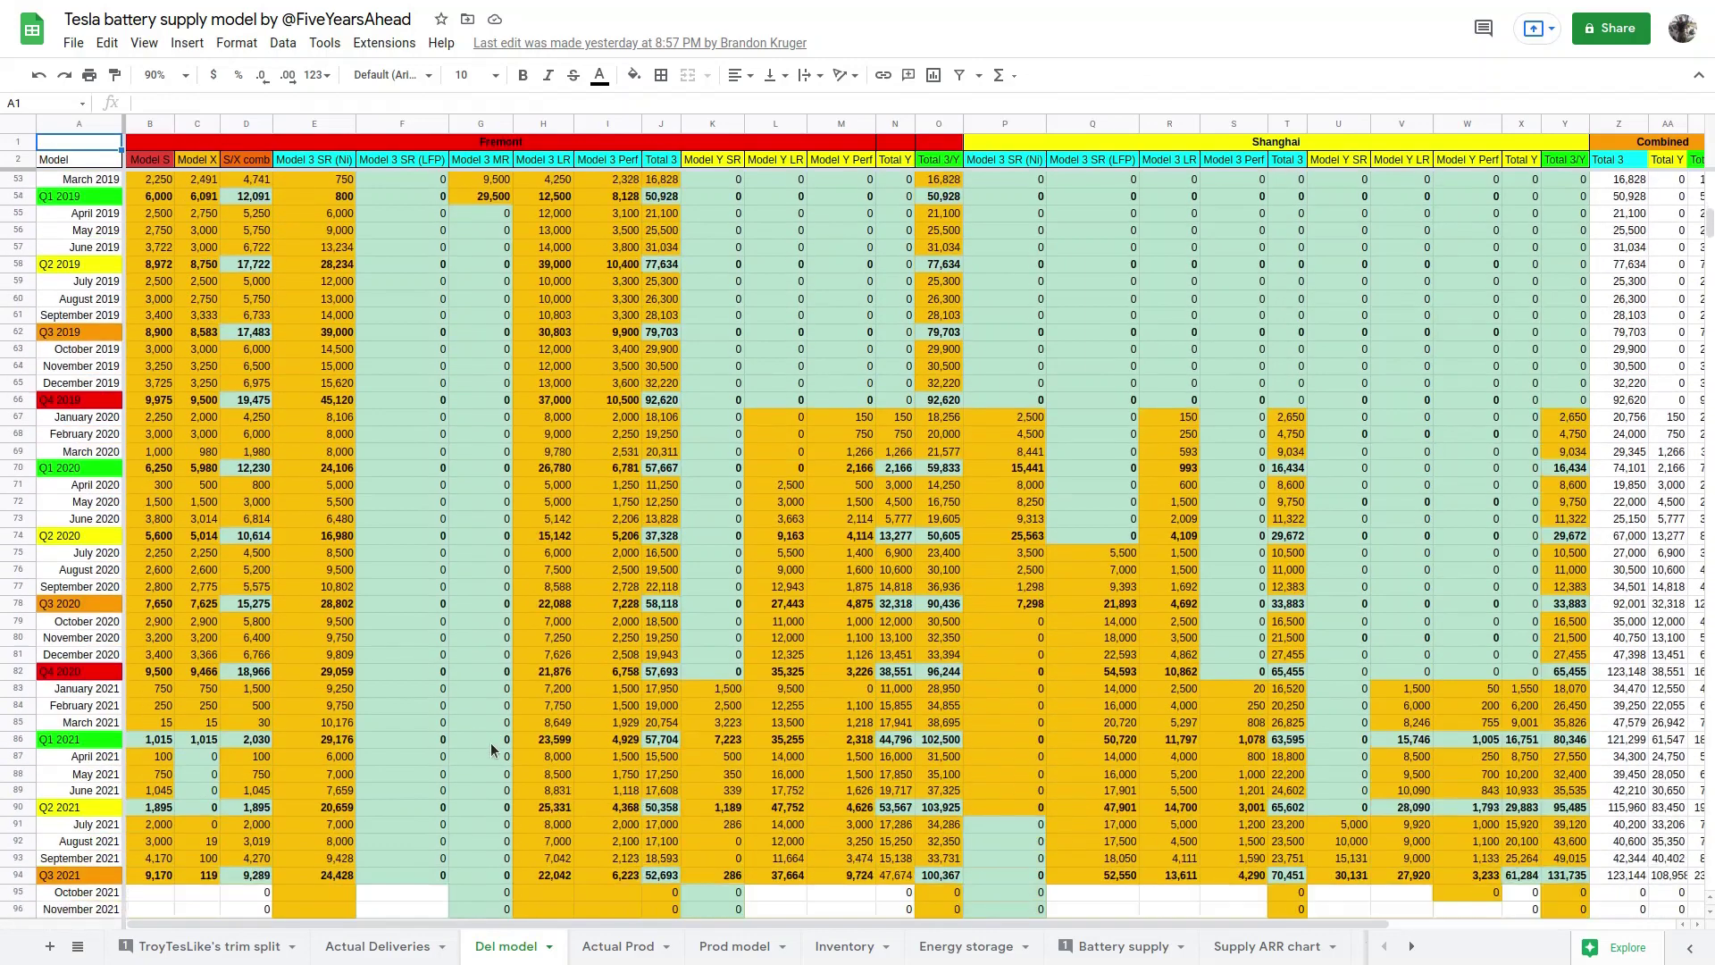
{"action": "scroll", "coordinate": [491, 742], "scroll_direction": "down", "scroll_amount": 1}
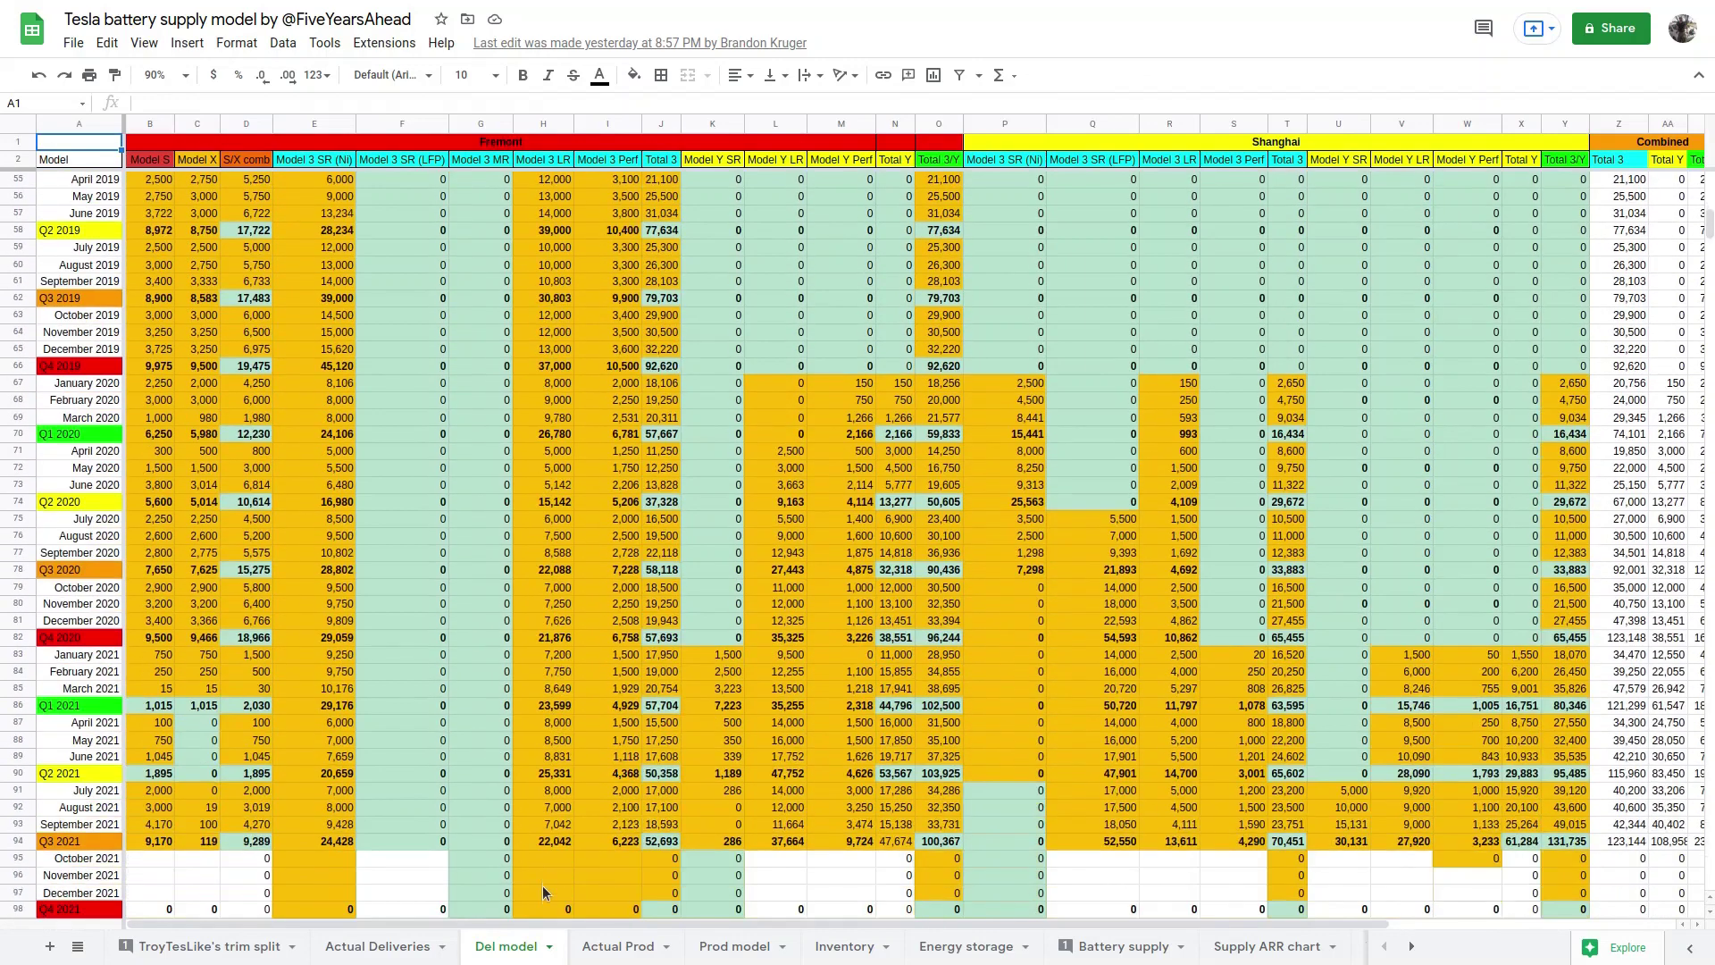
Browse the Actual Prod and Inventory sheets, ending at the top of Prod model.
{"action": "left_click", "coordinate": [619, 945]}
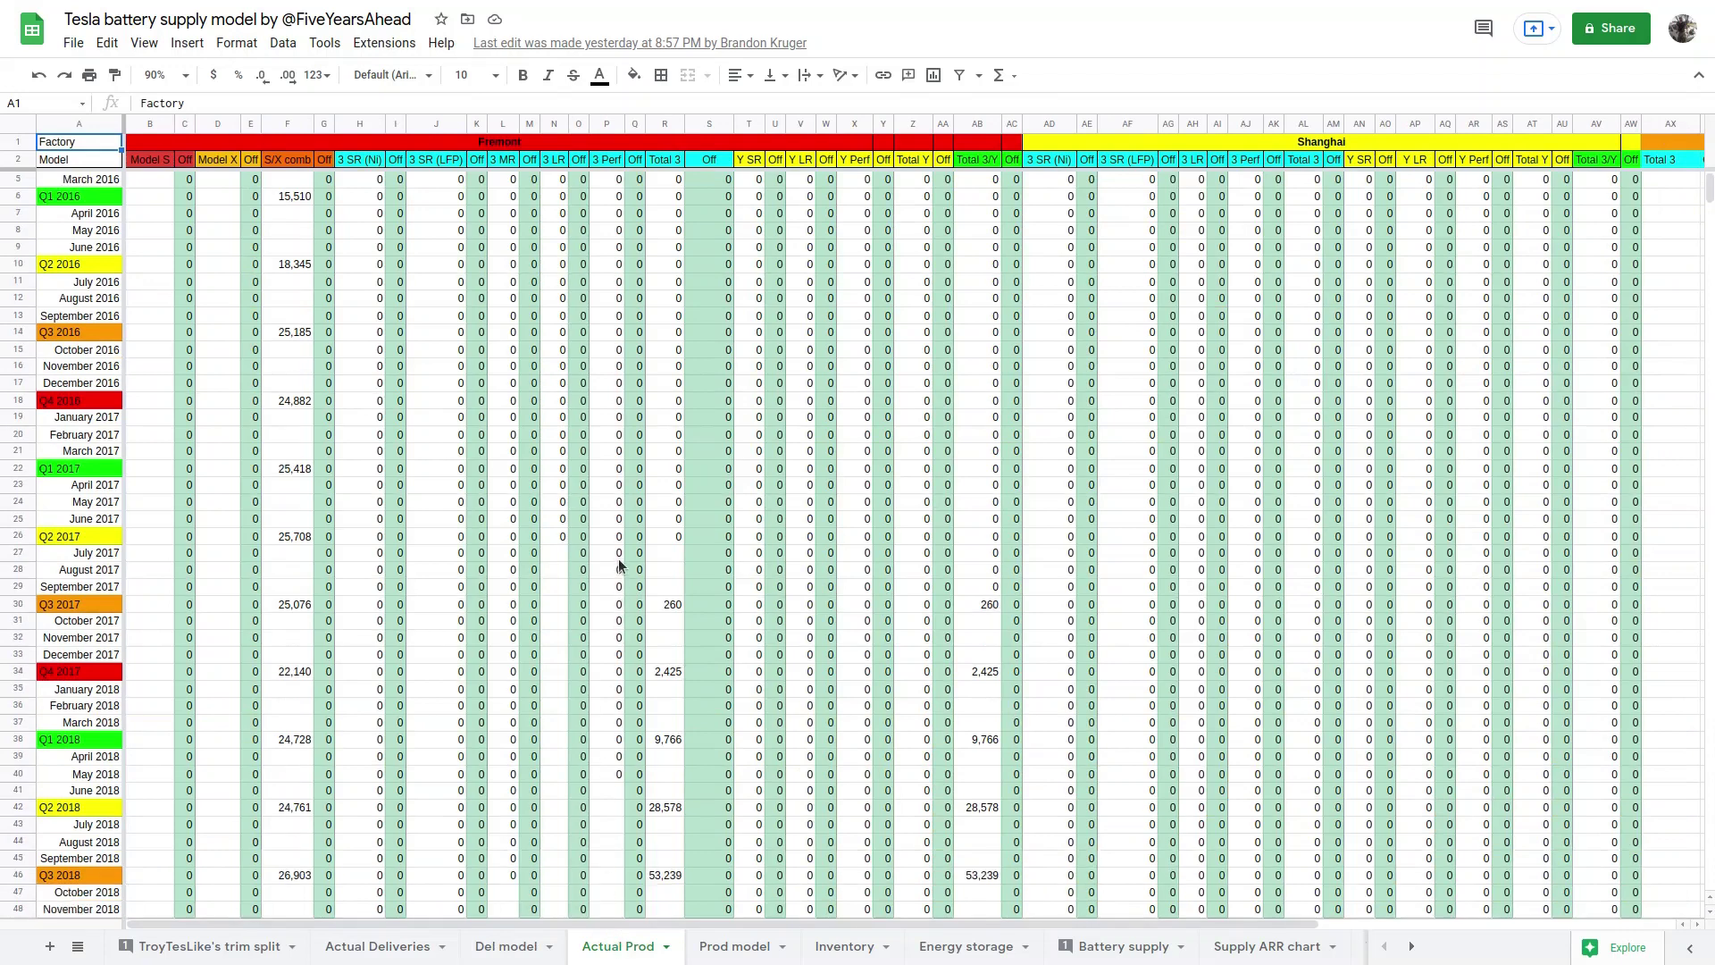
{"action": "scroll", "coordinate": [621, 565], "scroll_direction": "down", "scroll_amount": 5}
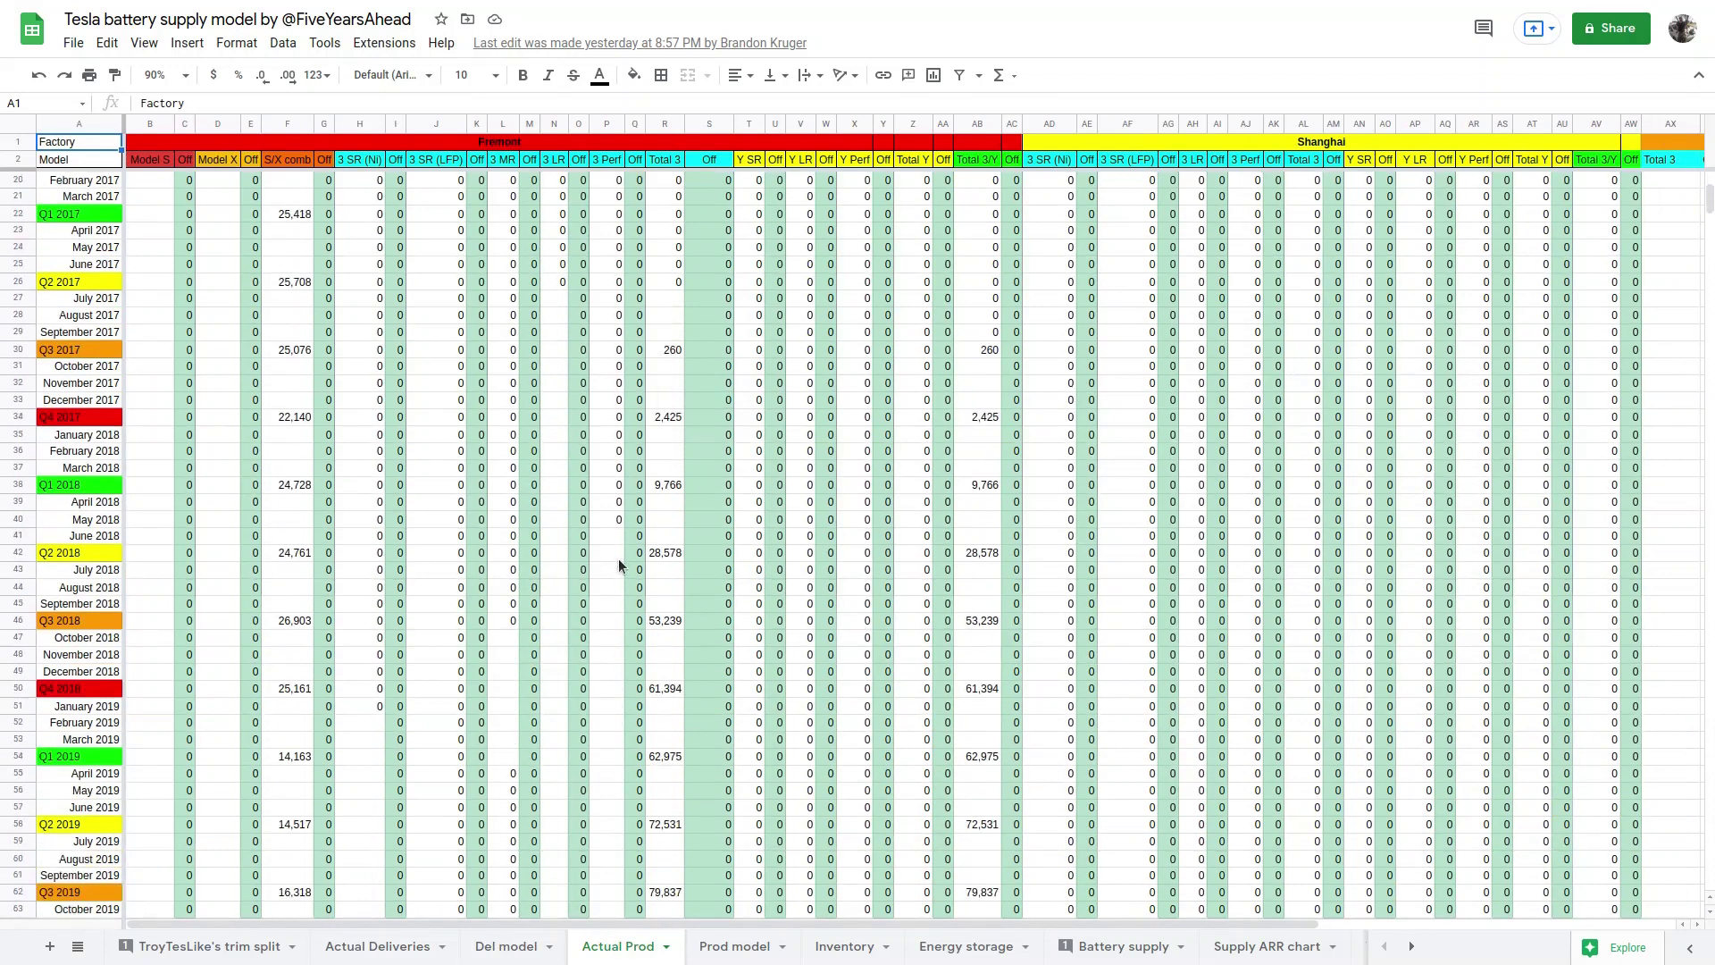
{"action": "scroll", "coordinate": [621, 566], "scroll_direction": "down", "scroll_amount": 1}
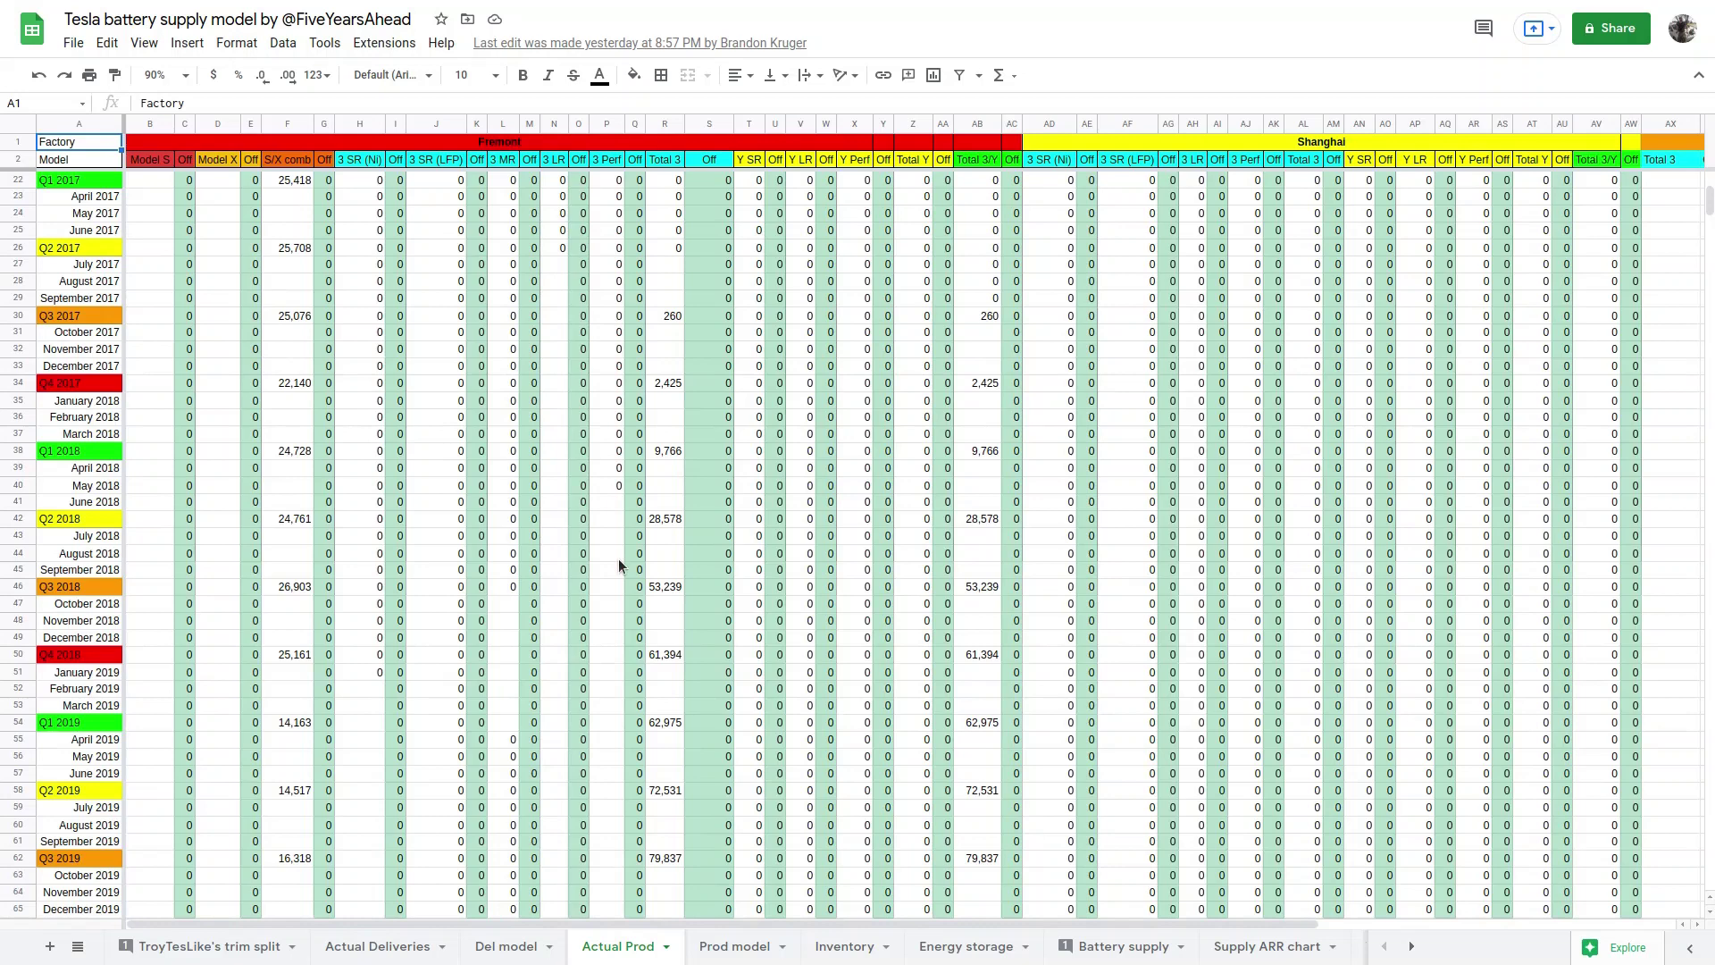
{"action": "left_click", "coordinate": [827, 944]}
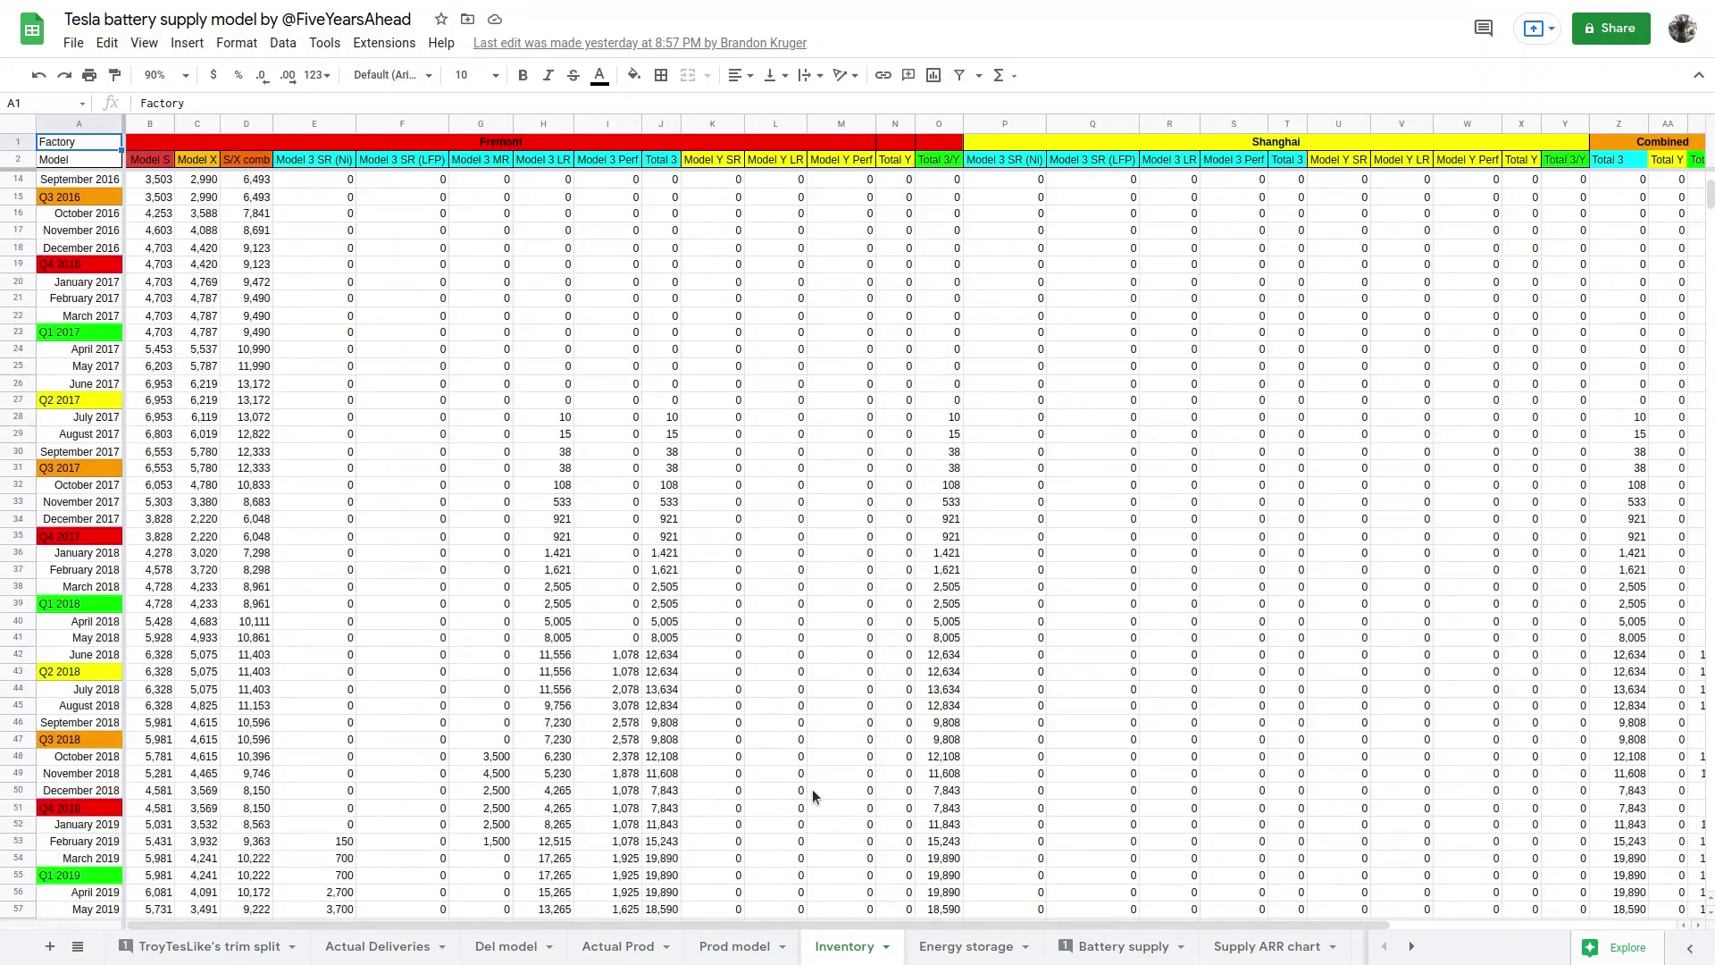
{"action": "scroll", "coordinate": [812, 789], "scroll_direction": "down", "scroll_amount": 1}
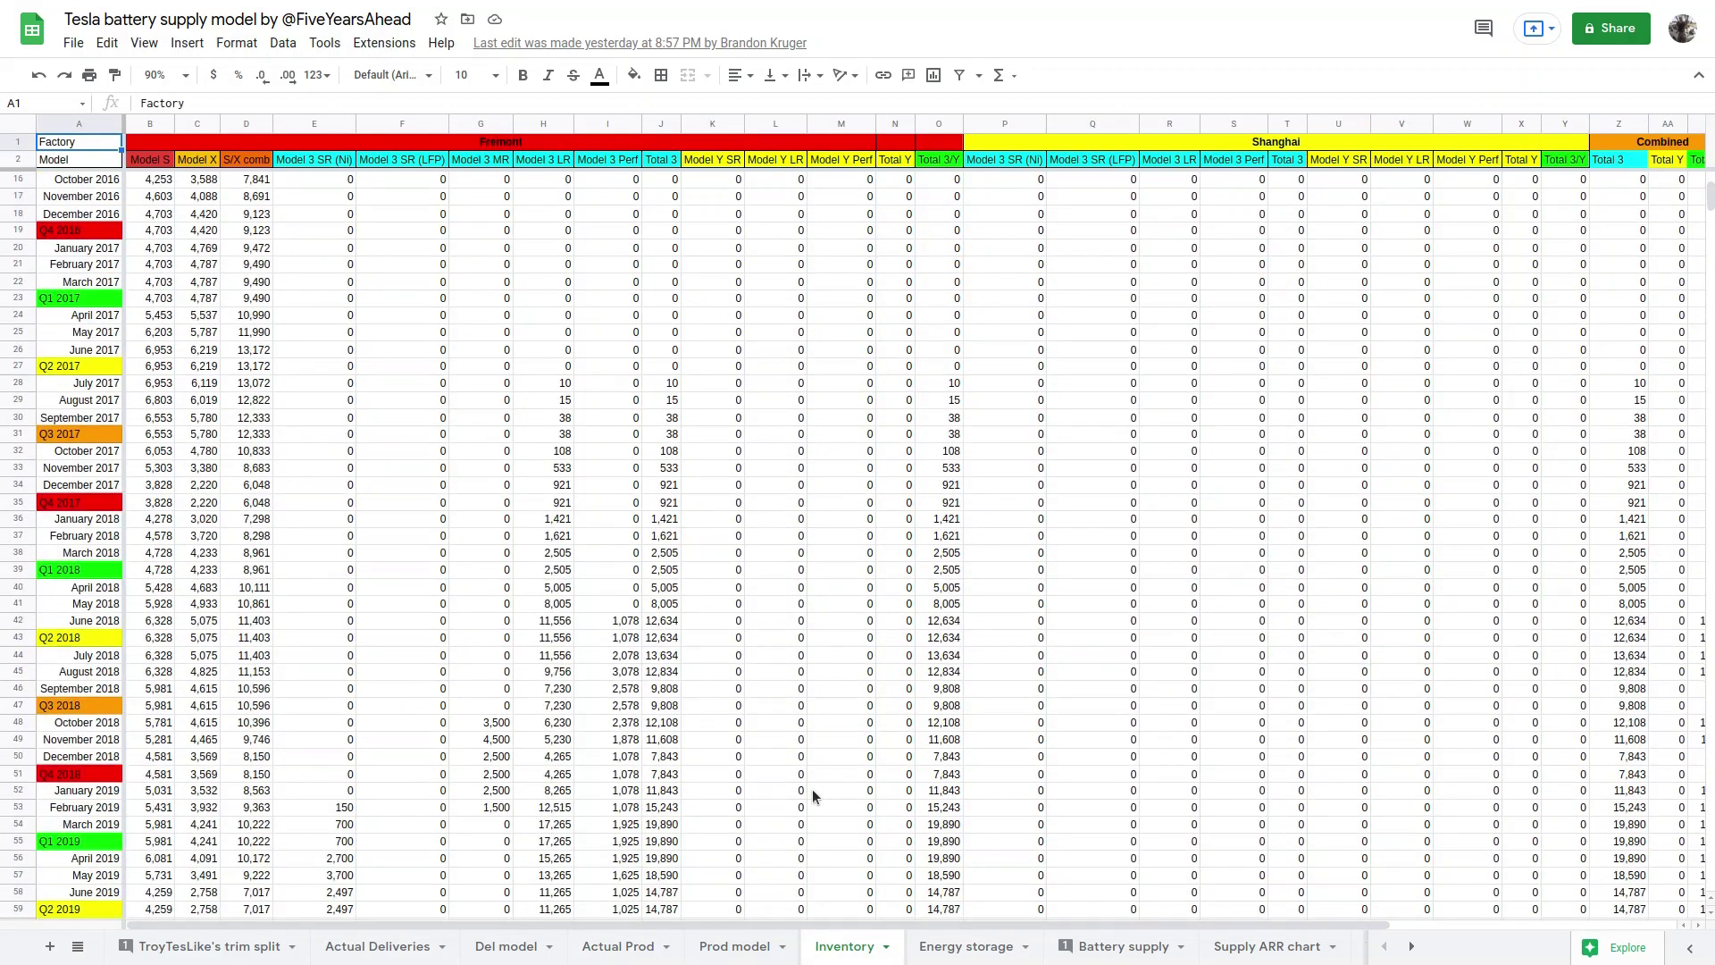
{"action": "left_click", "coordinate": [722, 946]}
{"action": "scroll", "coordinate": [499, 601], "scroll_direction": "up", "scroll_amount": 2}
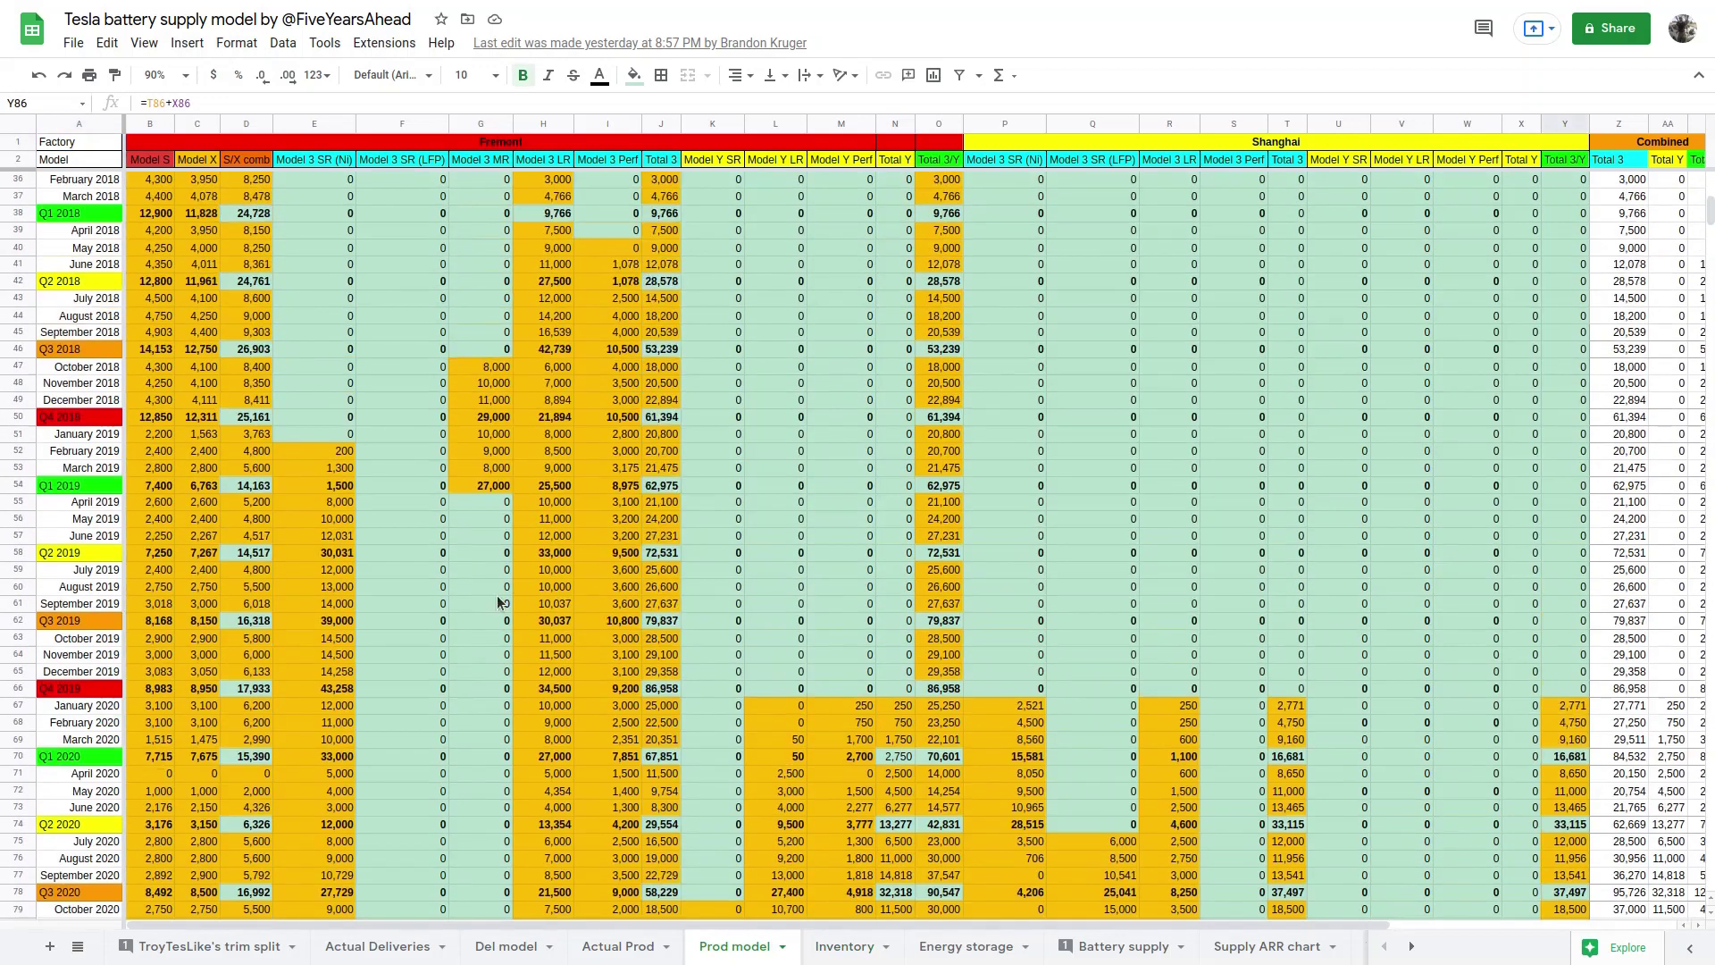
{"action": "scroll", "coordinate": [498, 601], "scroll_direction": "up", "scroll_amount": 2}
{"action": "scroll", "coordinate": [498, 601], "scroll_direction": "up", "scroll_amount": 4}
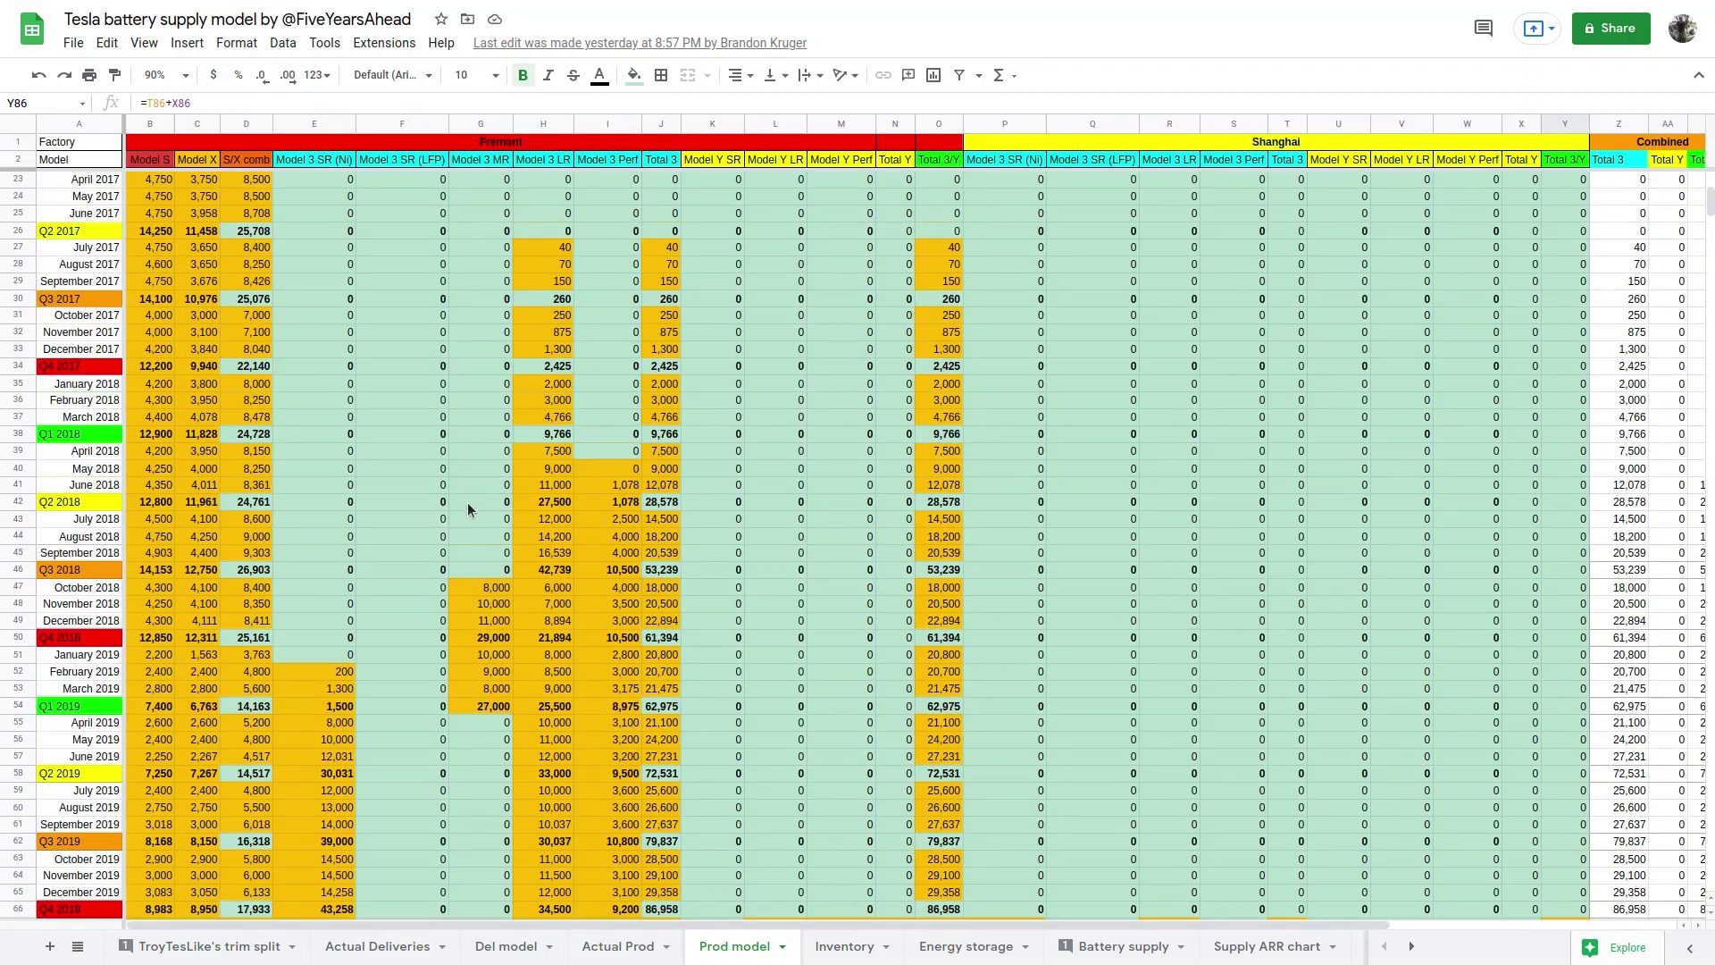
{"action": "left_click", "coordinate": [927, 952]}
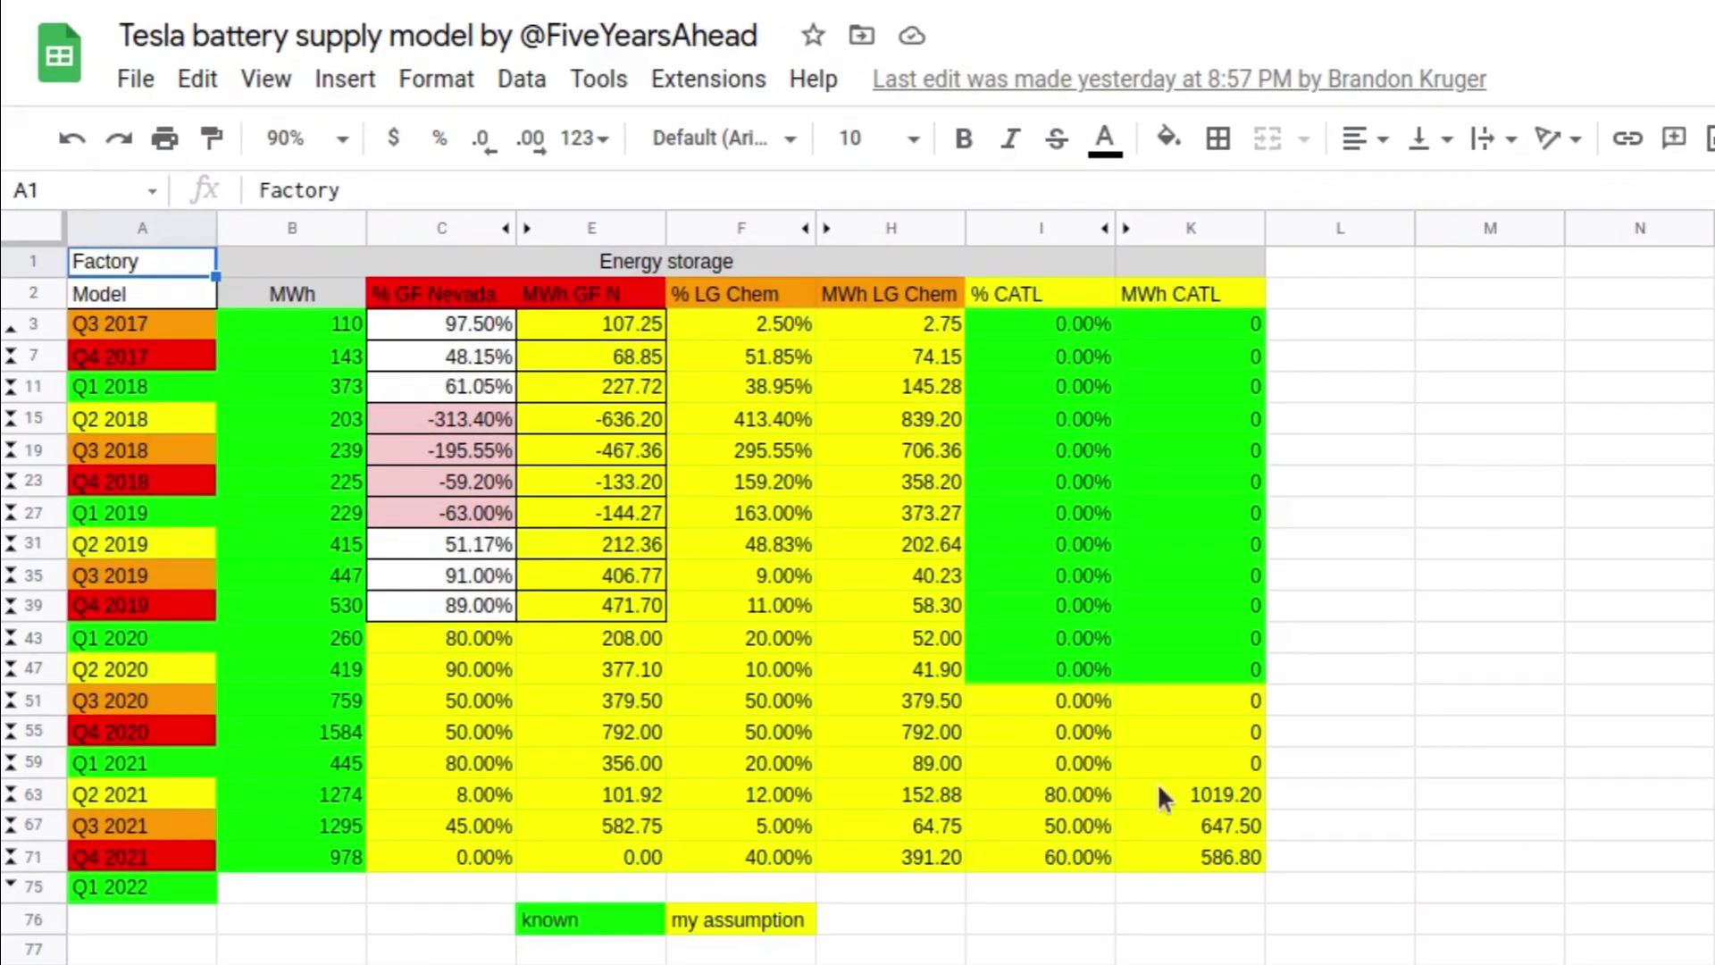
{"action": "left_click_drag", "start_coordinate": [1177, 783], "coordinate": [162, 791]}
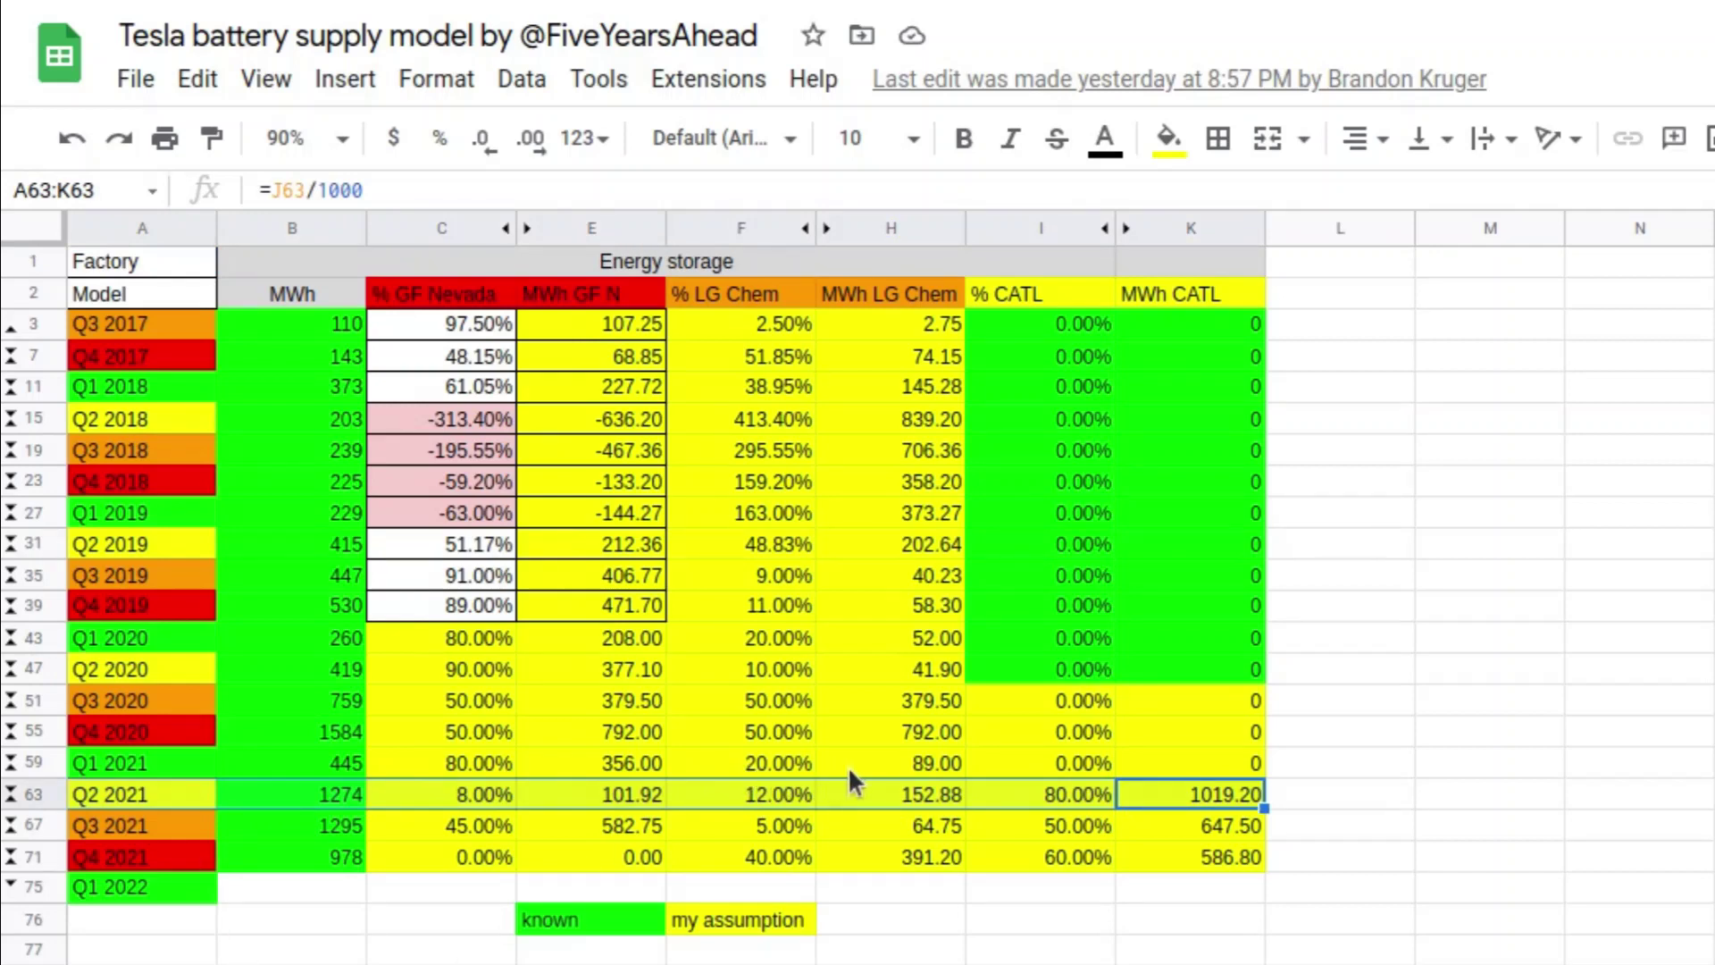
{"action": "left_click_drag", "start_coordinate": [850, 771], "coordinate": [382, 211]}
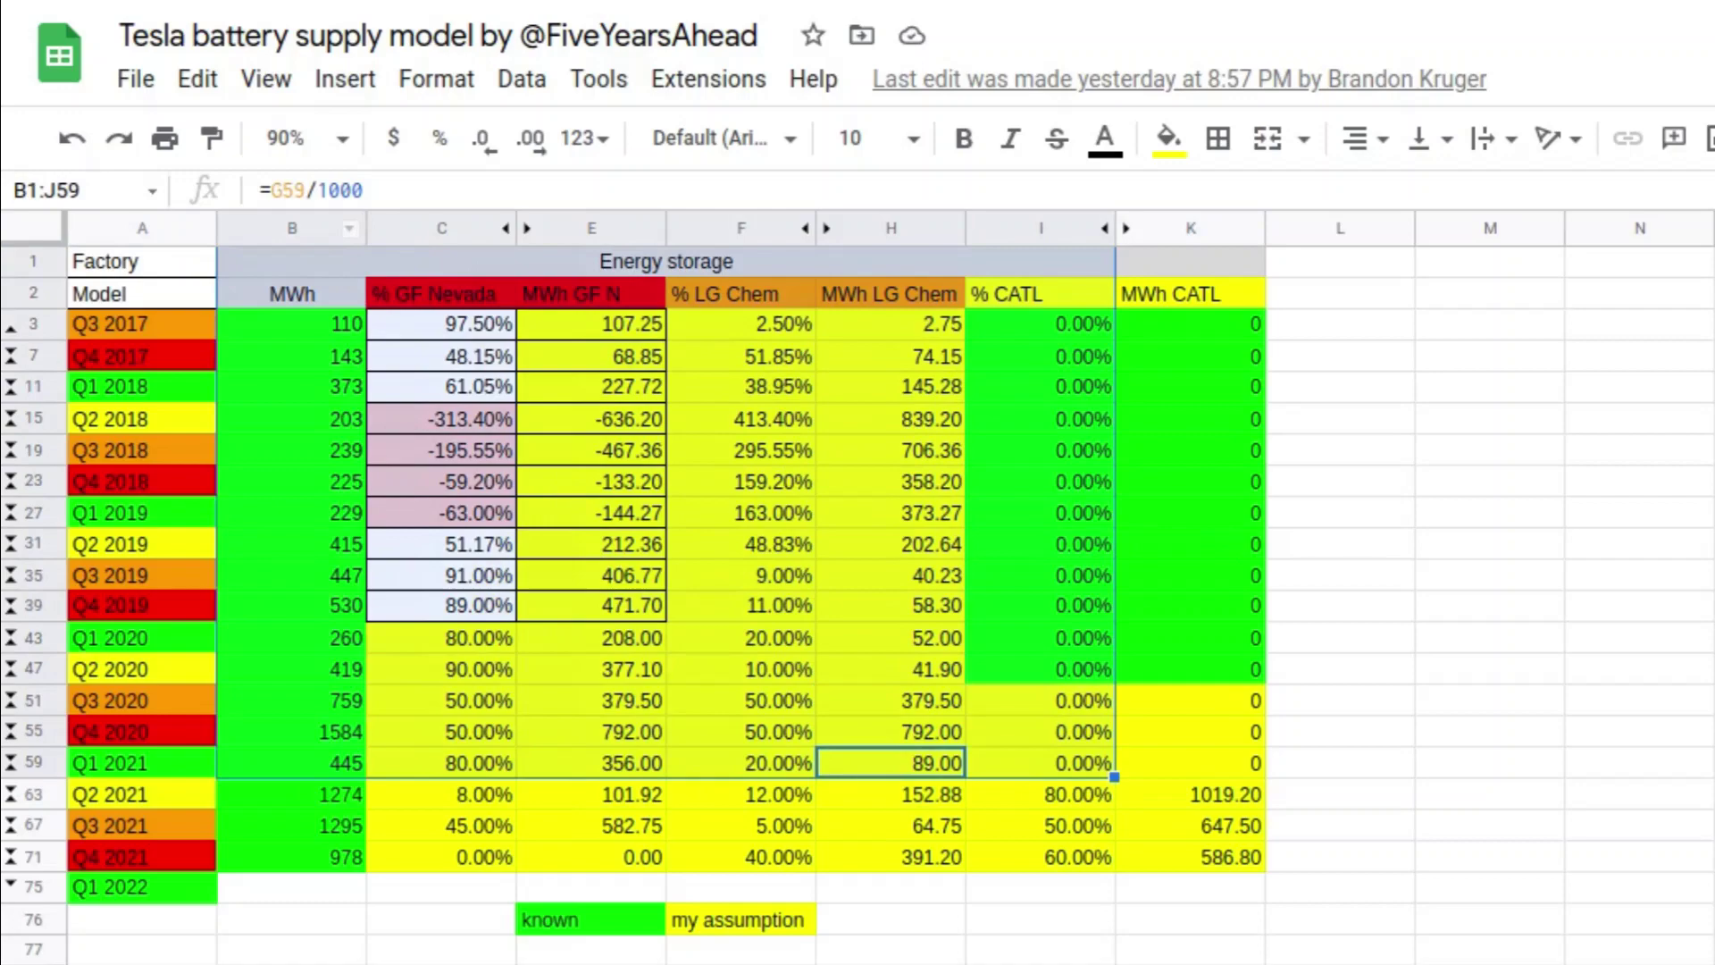
{"action": "left_click", "coordinate": [591, 960]}
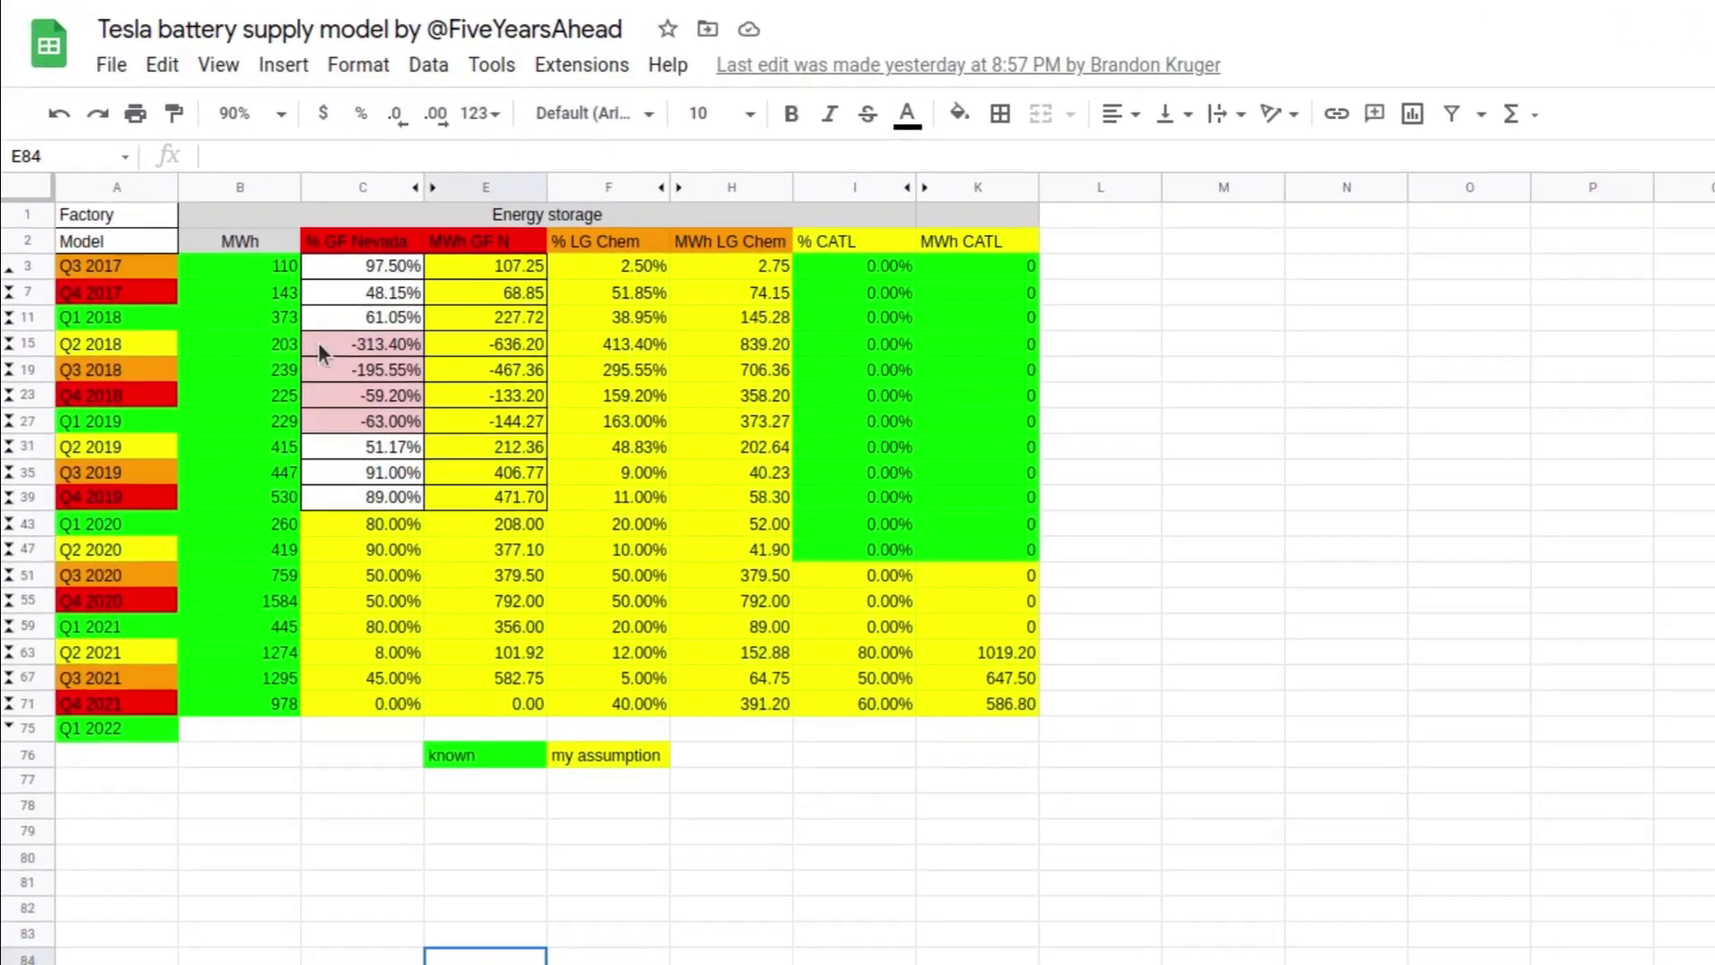
{"action": "left_click_drag", "start_coordinate": [326, 310], "coordinate": [419, 376]}
{"action": "left_click_drag", "start_coordinate": [533, 475], "coordinate": [532, 475]}
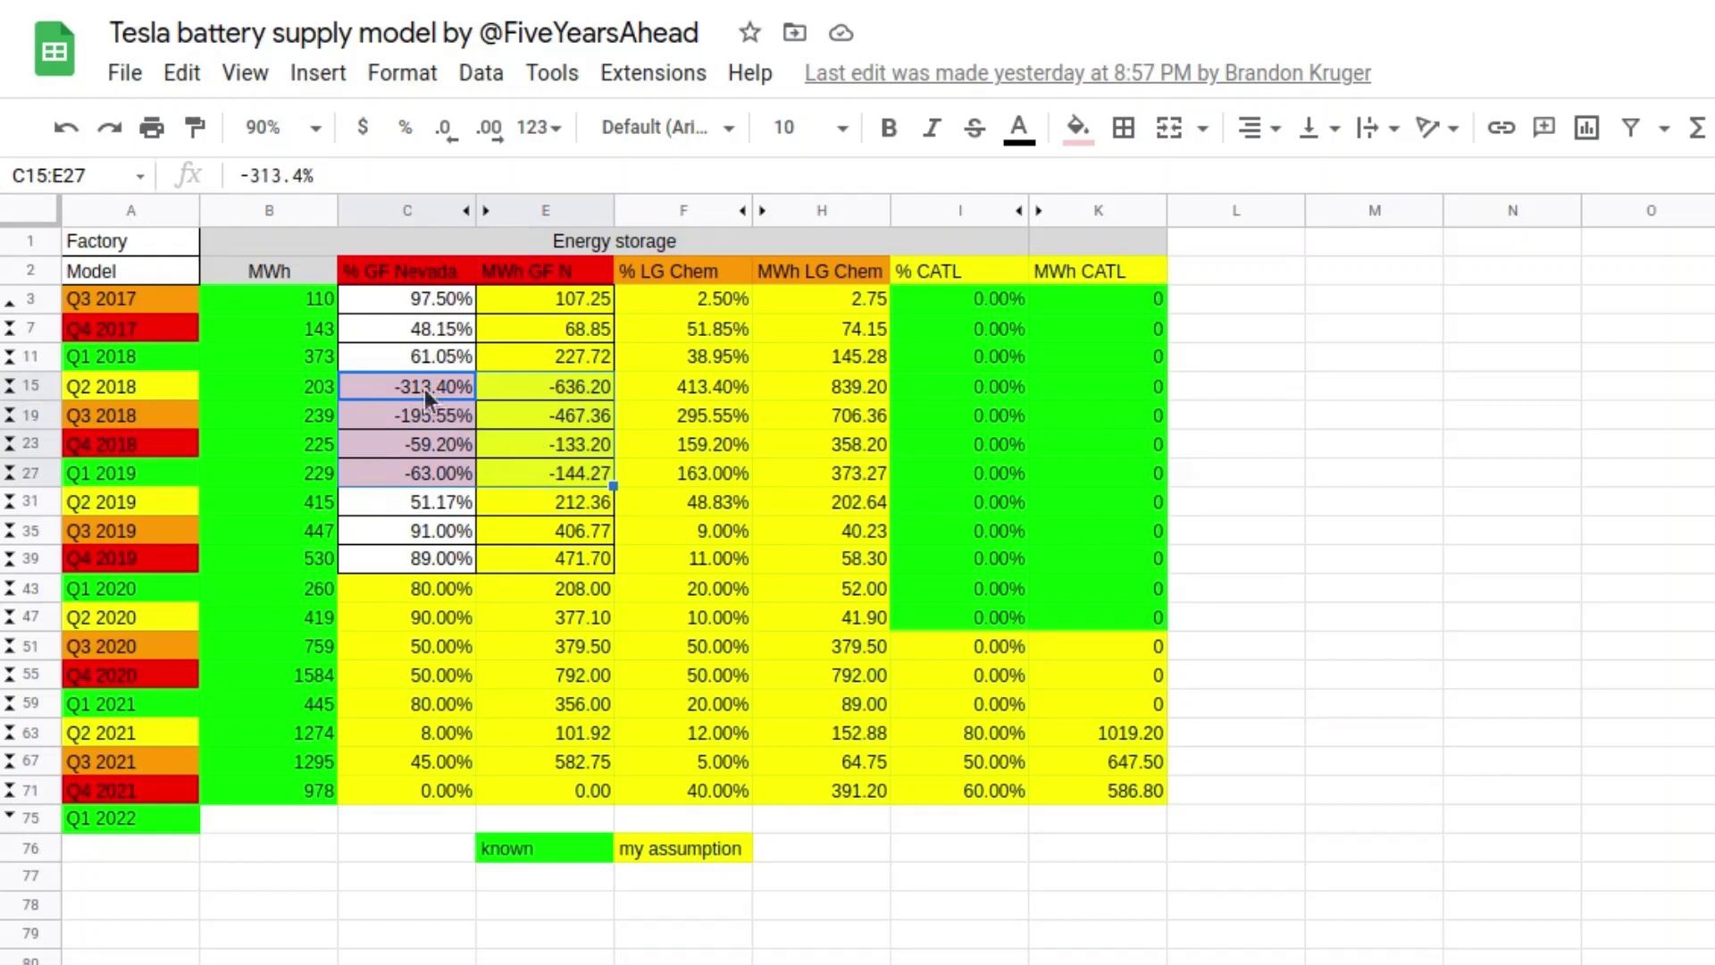
Fill the Q2 2018–Q1 2019 LG Chem cells light pink, then highlight the Q3–Q4 2019 rows.
{"action": "left_click", "coordinate": [828, 479]}
{"action": "left_click", "coordinate": [357, 386], "text": "shift"}
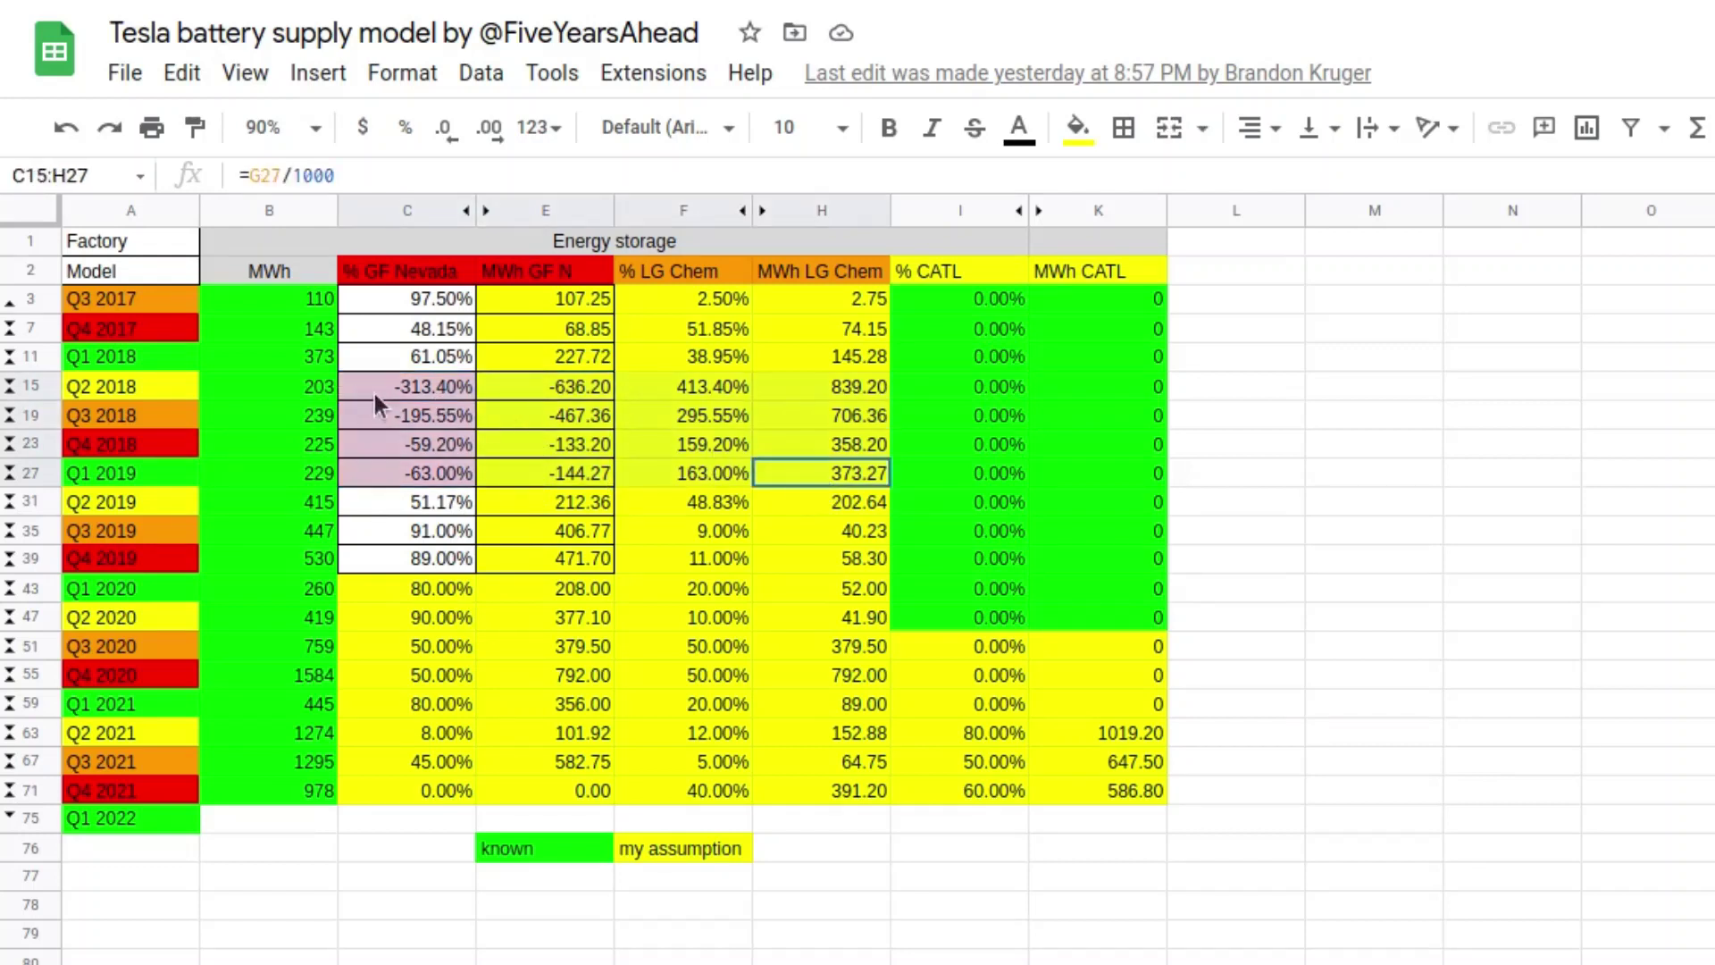
{"action": "left_click", "coordinate": [1079, 128]}
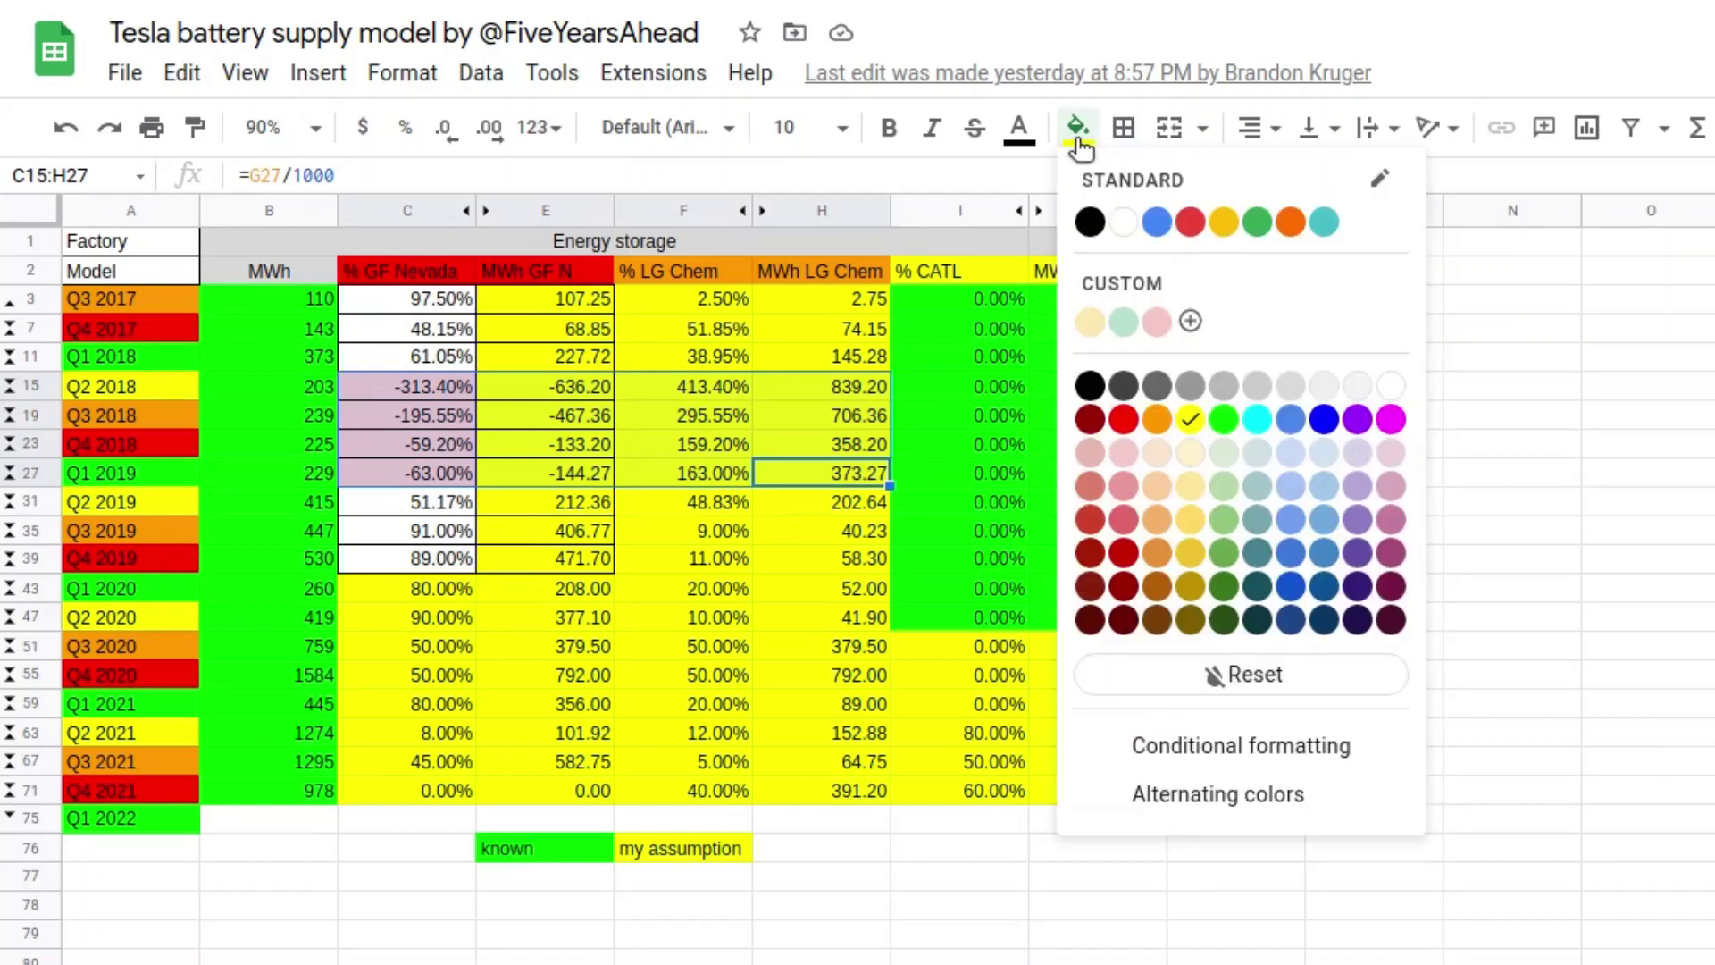
{"action": "left_click", "coordinate": [1120, 455]}
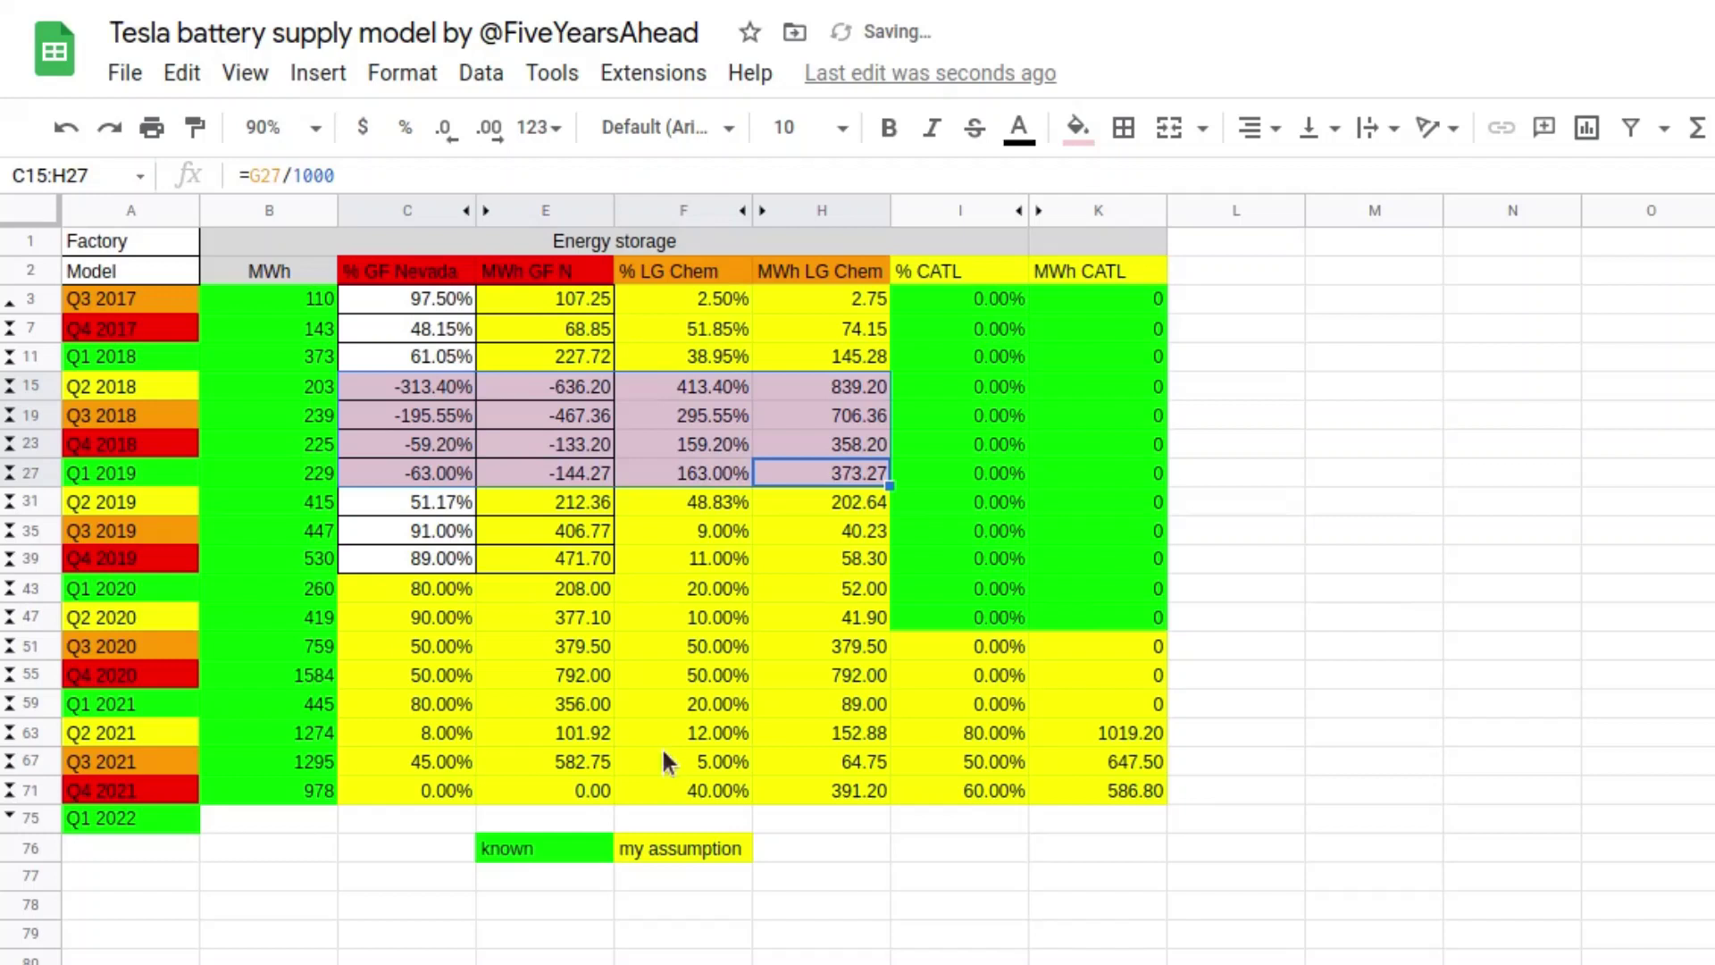
{"action": "left_click", "coordinate": [369, 934]}
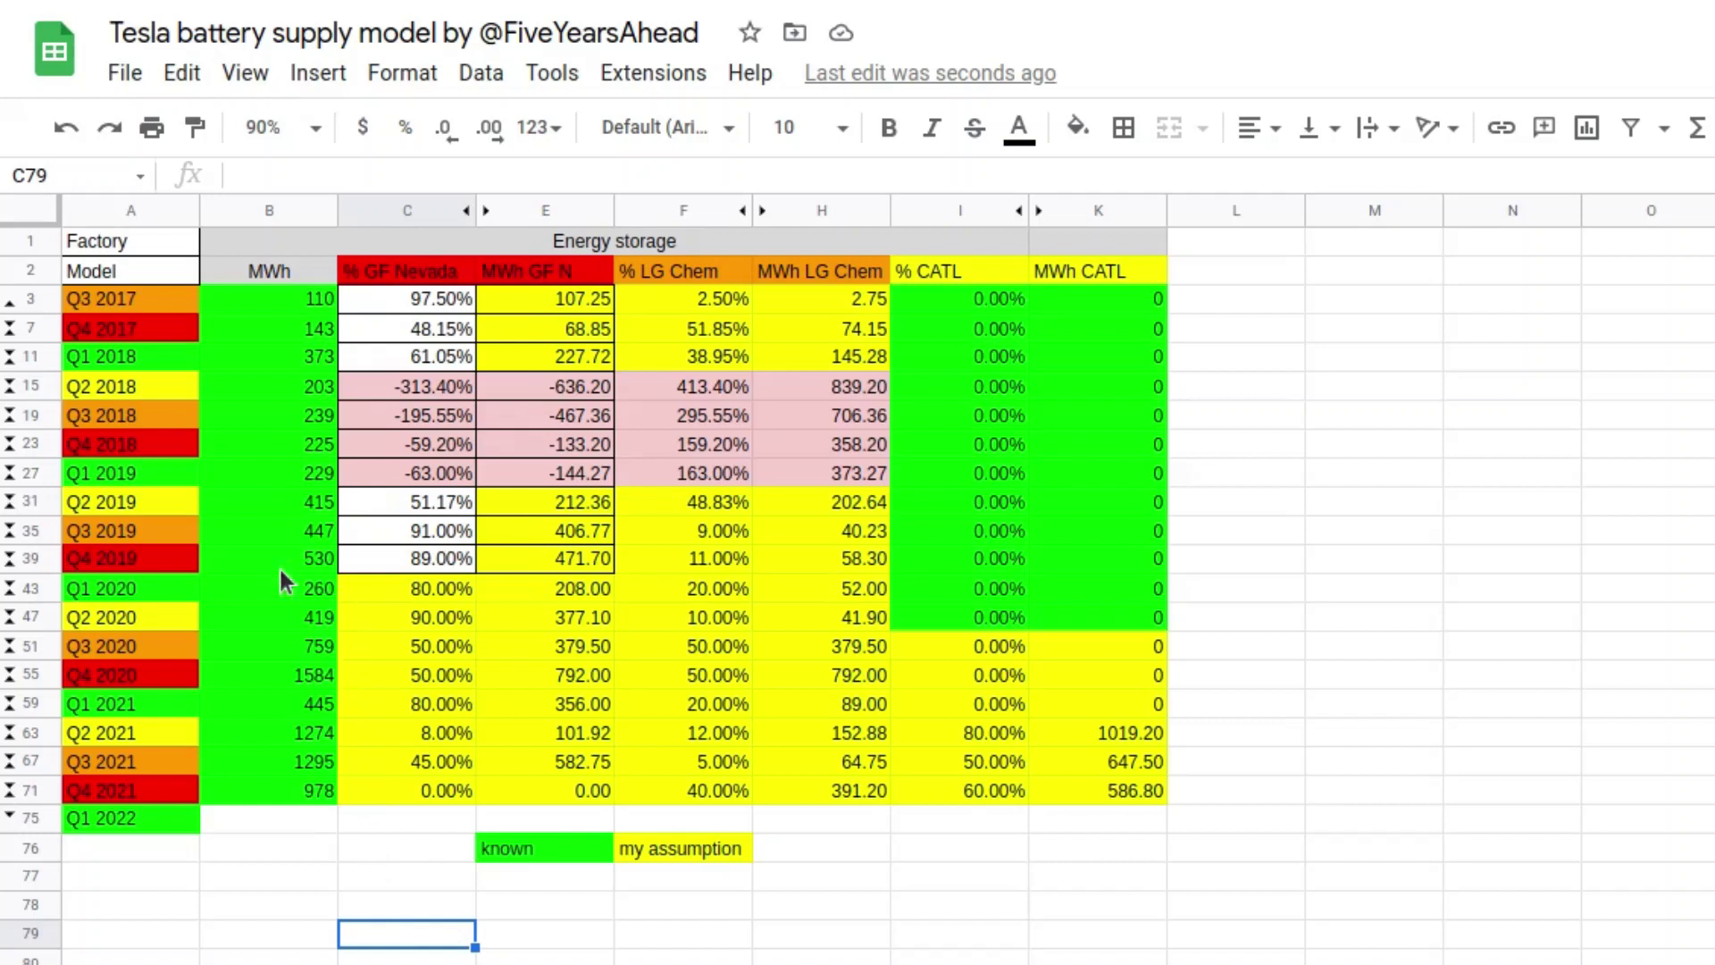
{"action": "left_click_drag", "start_coordinate": [100, 532], "coordinate": [852, 548]}
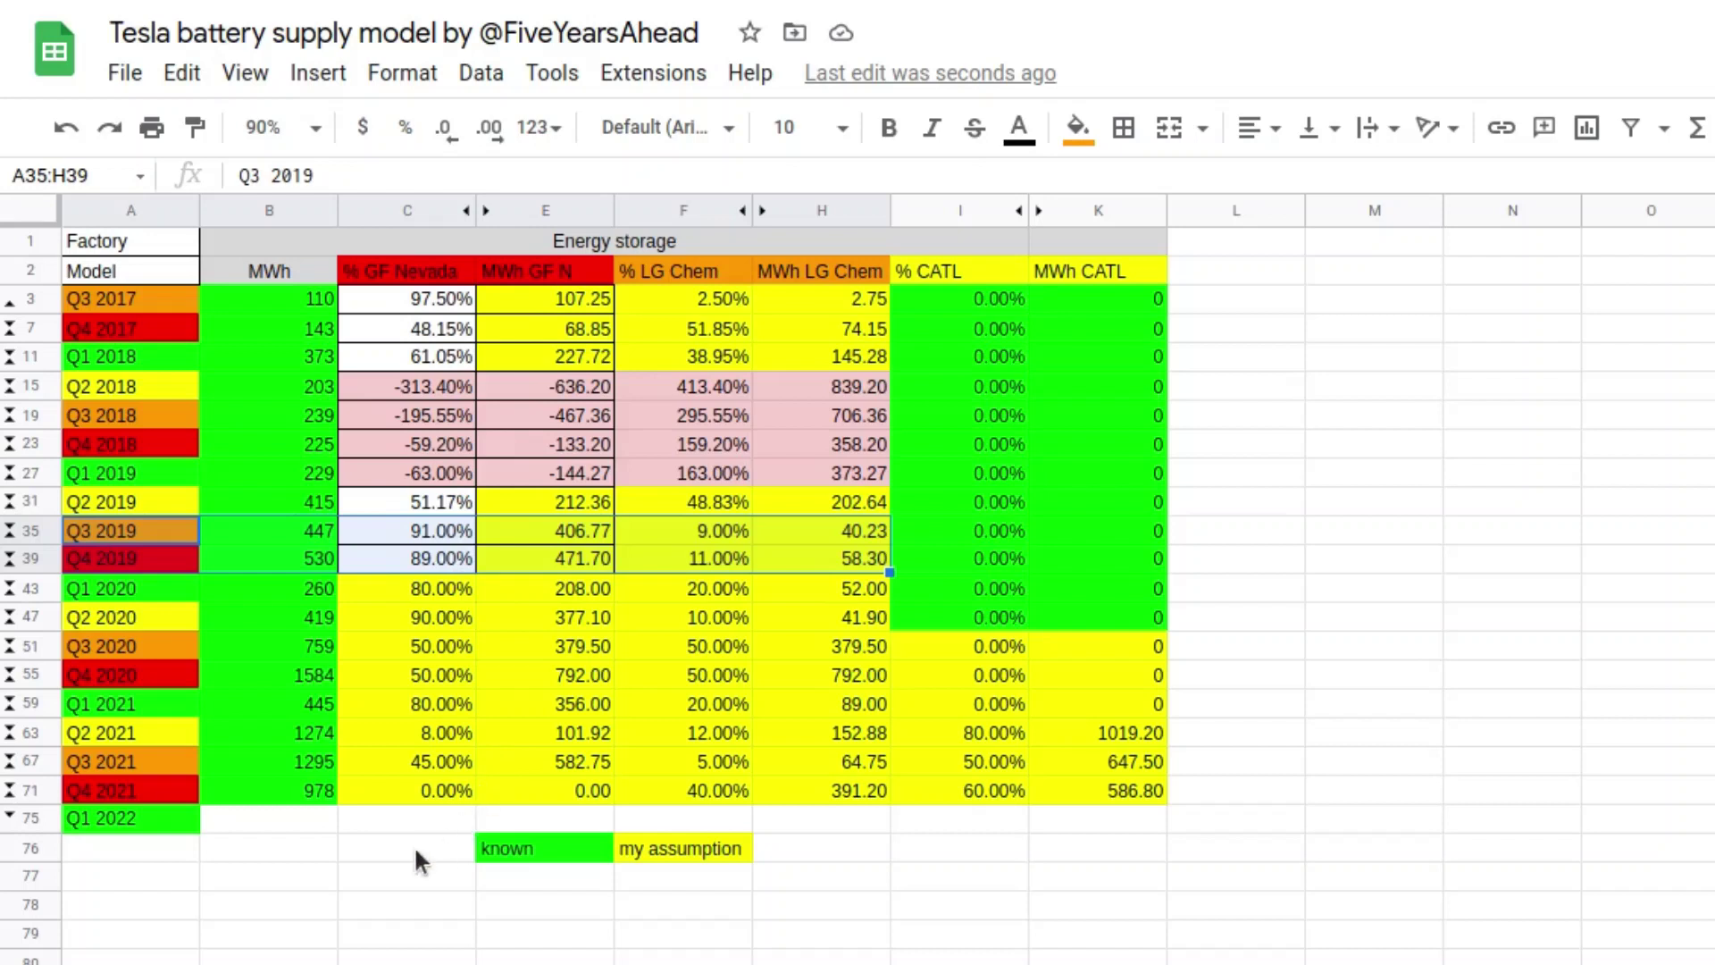
{"action": "left_click", "coordinate": [378, 871]}
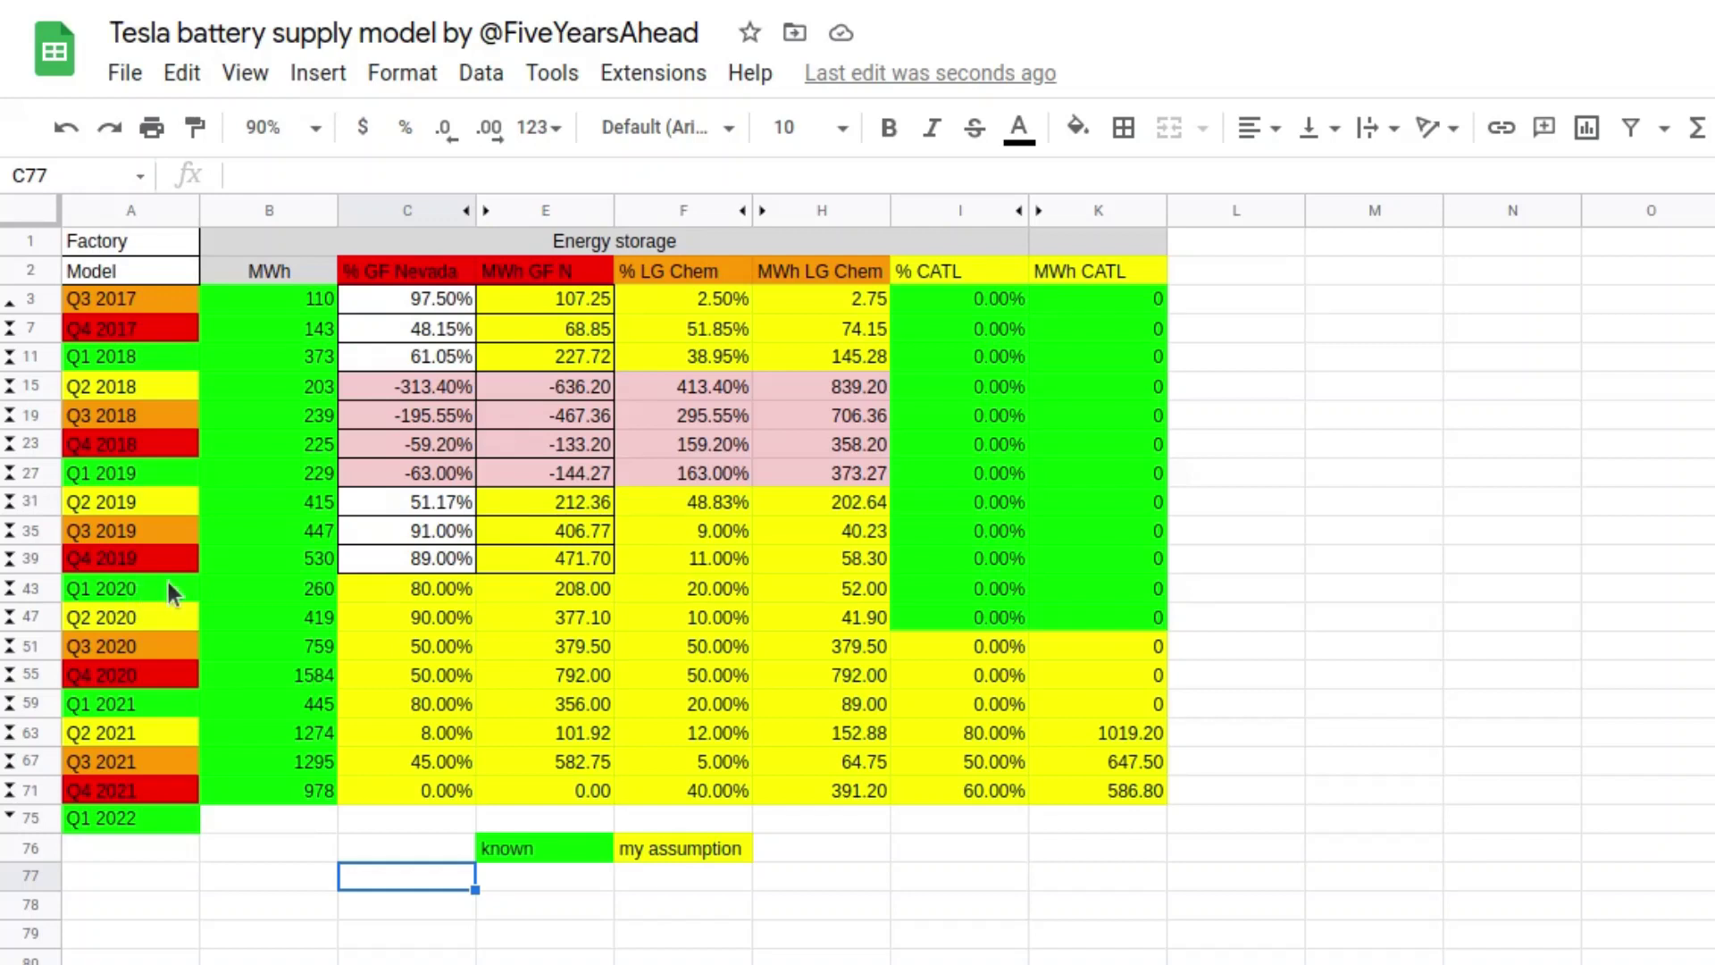
Highlight the Q1 2020 through Q4 2021 rows for discussion.
{"action": "left_click_drag", "start_coordinate": [168, 581], "coordinate": [625, 580]}
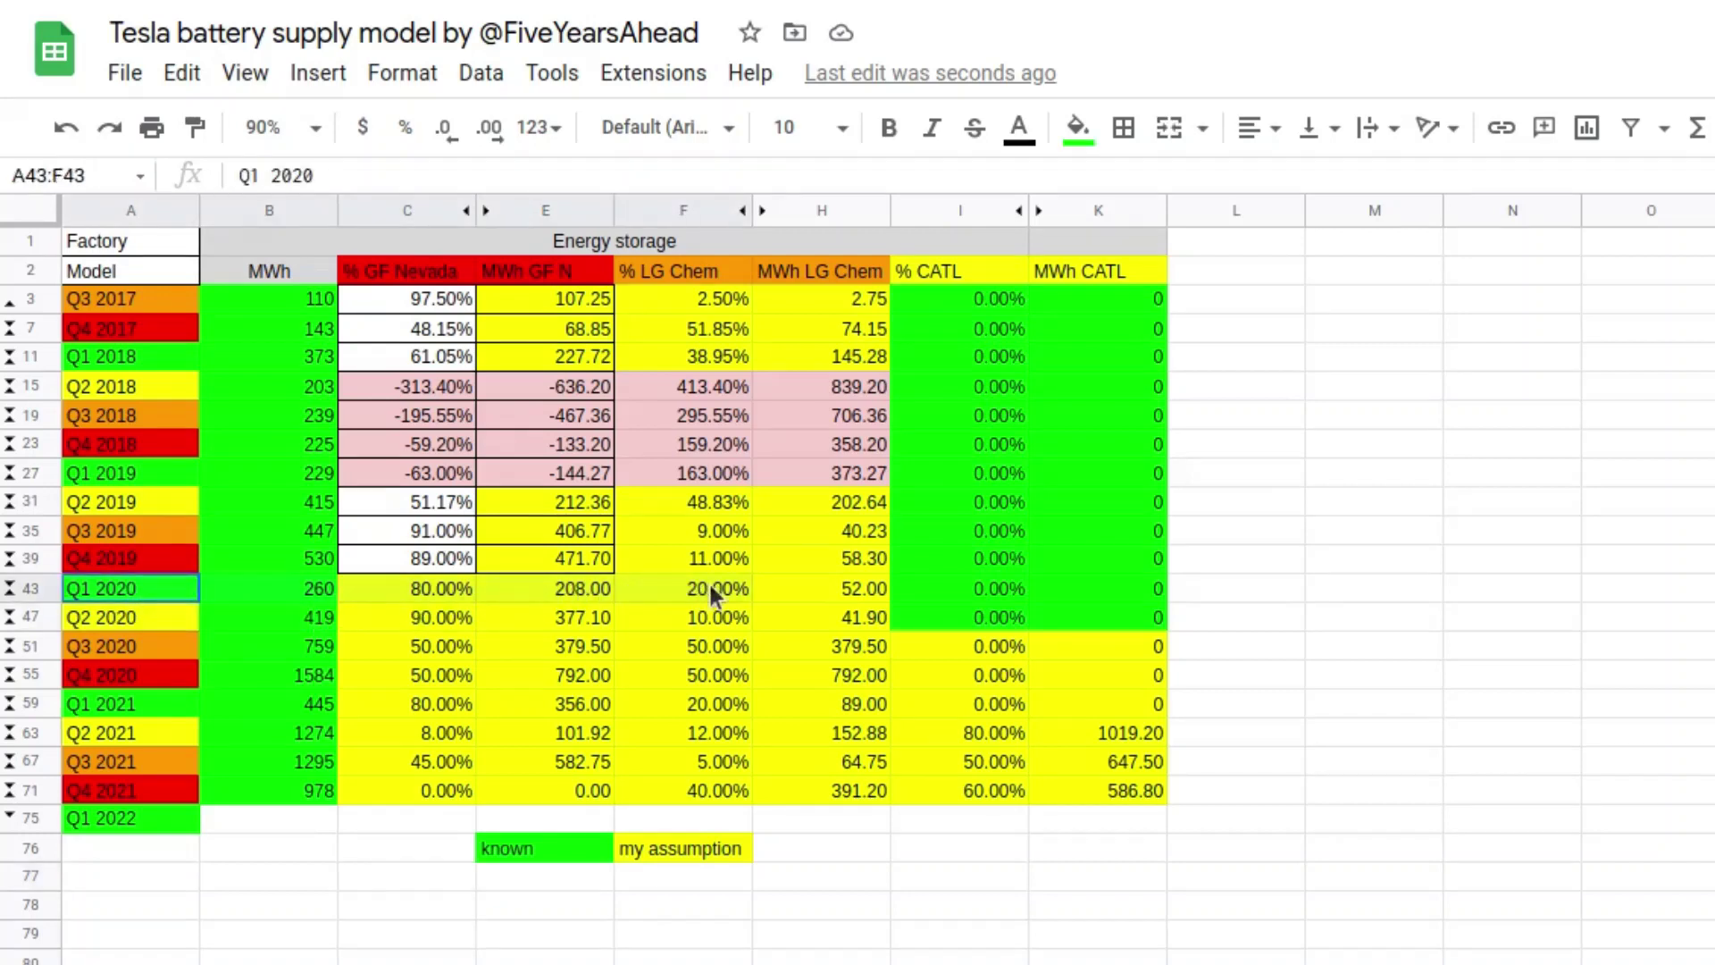
{"action": "left_click_drag", "start_coordinate": [712, 594], "coordinate": [1143, 791]}
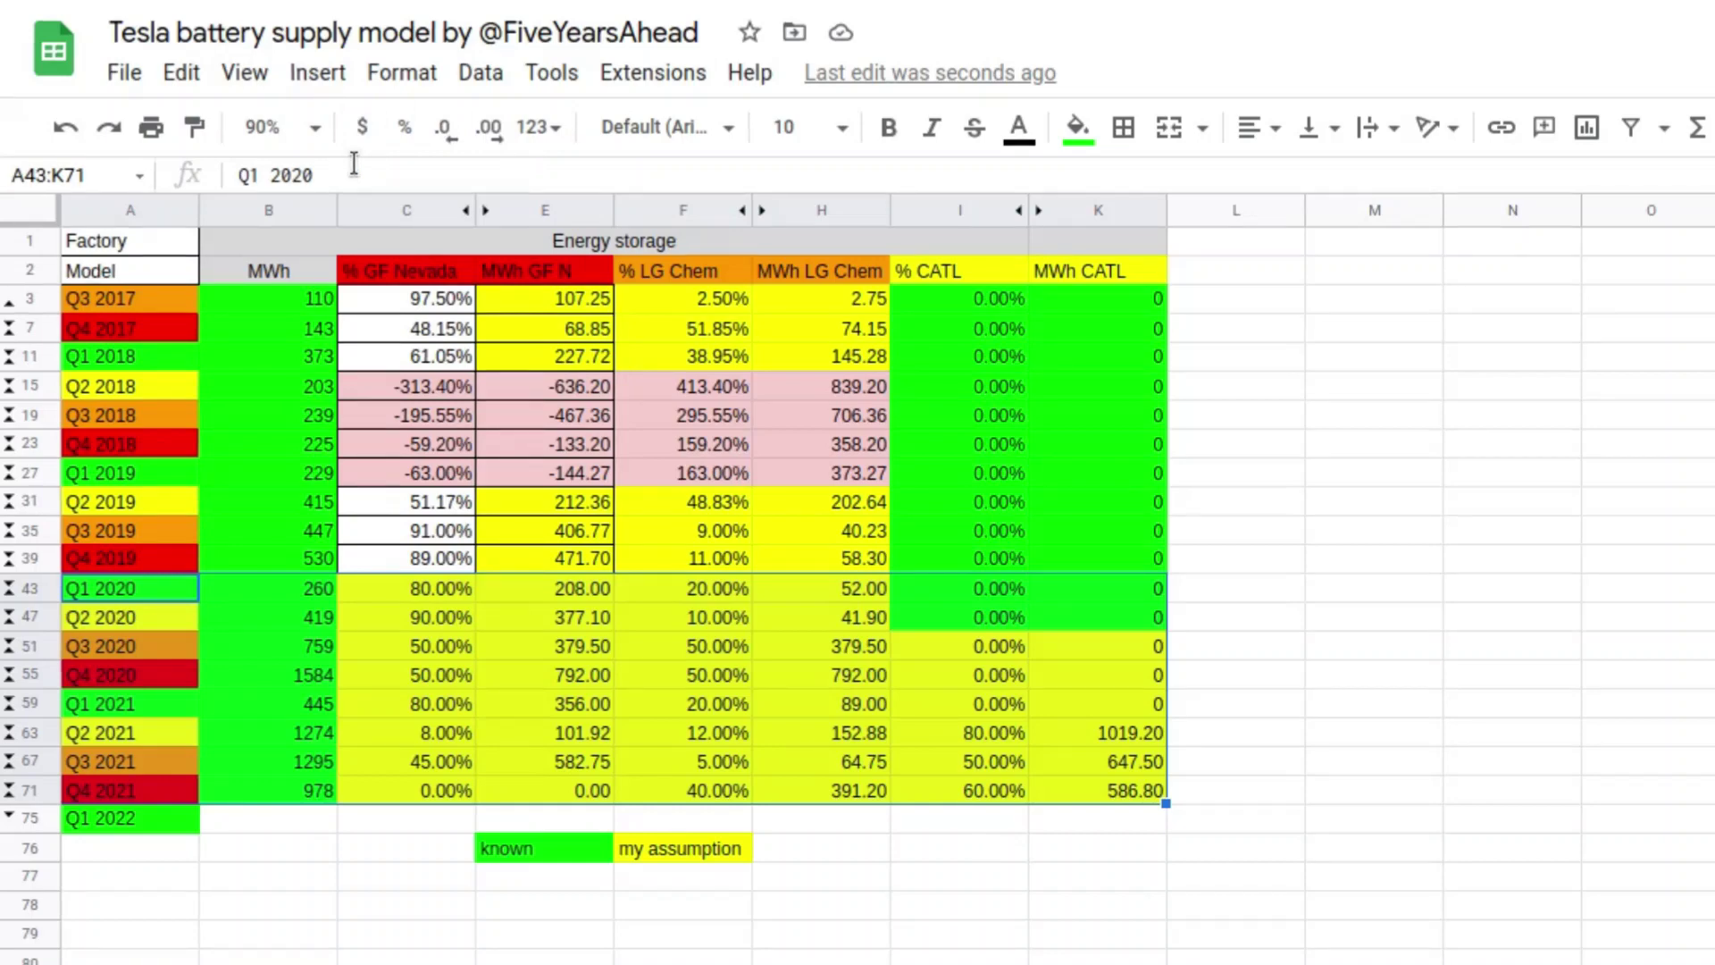
{"action": "left_click", "coordinate": [999, 850]}
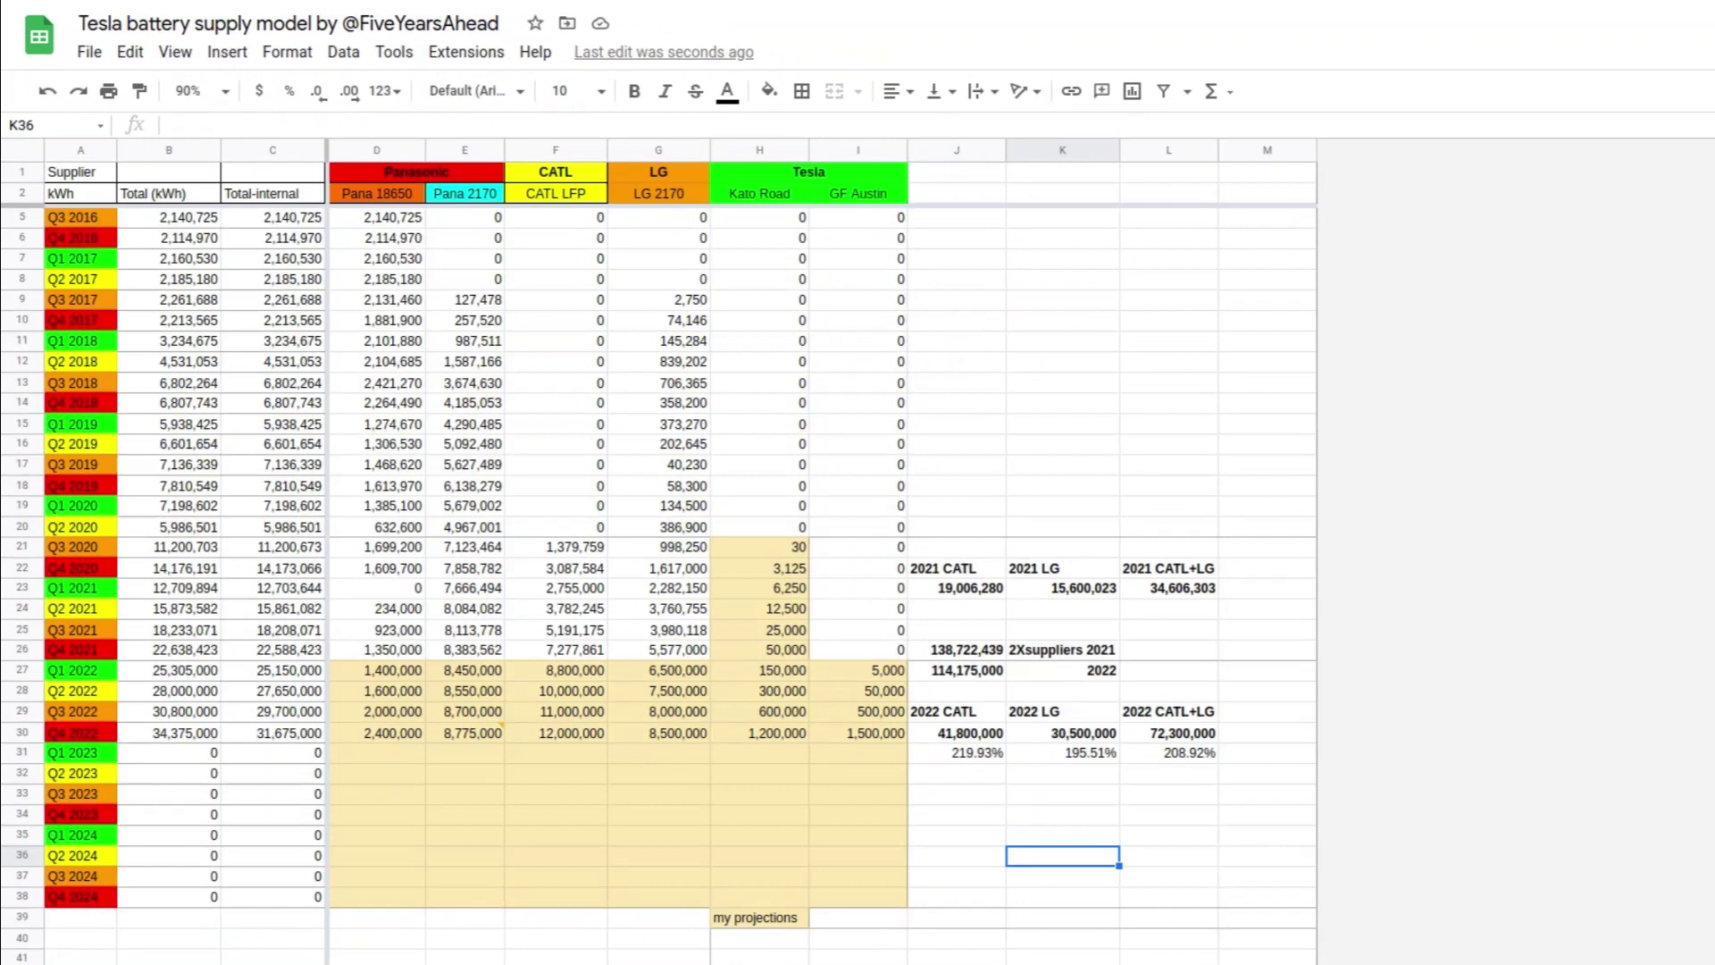
Check Panasonic 18650 values in D13 (Q3 2018) and D30 (Q4 2022 projection).
{"action": "scroll", "coordinate": [580, 906], "scroll_direction": "up", "scroll_amount": 1}
{"action": "mouse_move", "coordinate": [454, 793]}
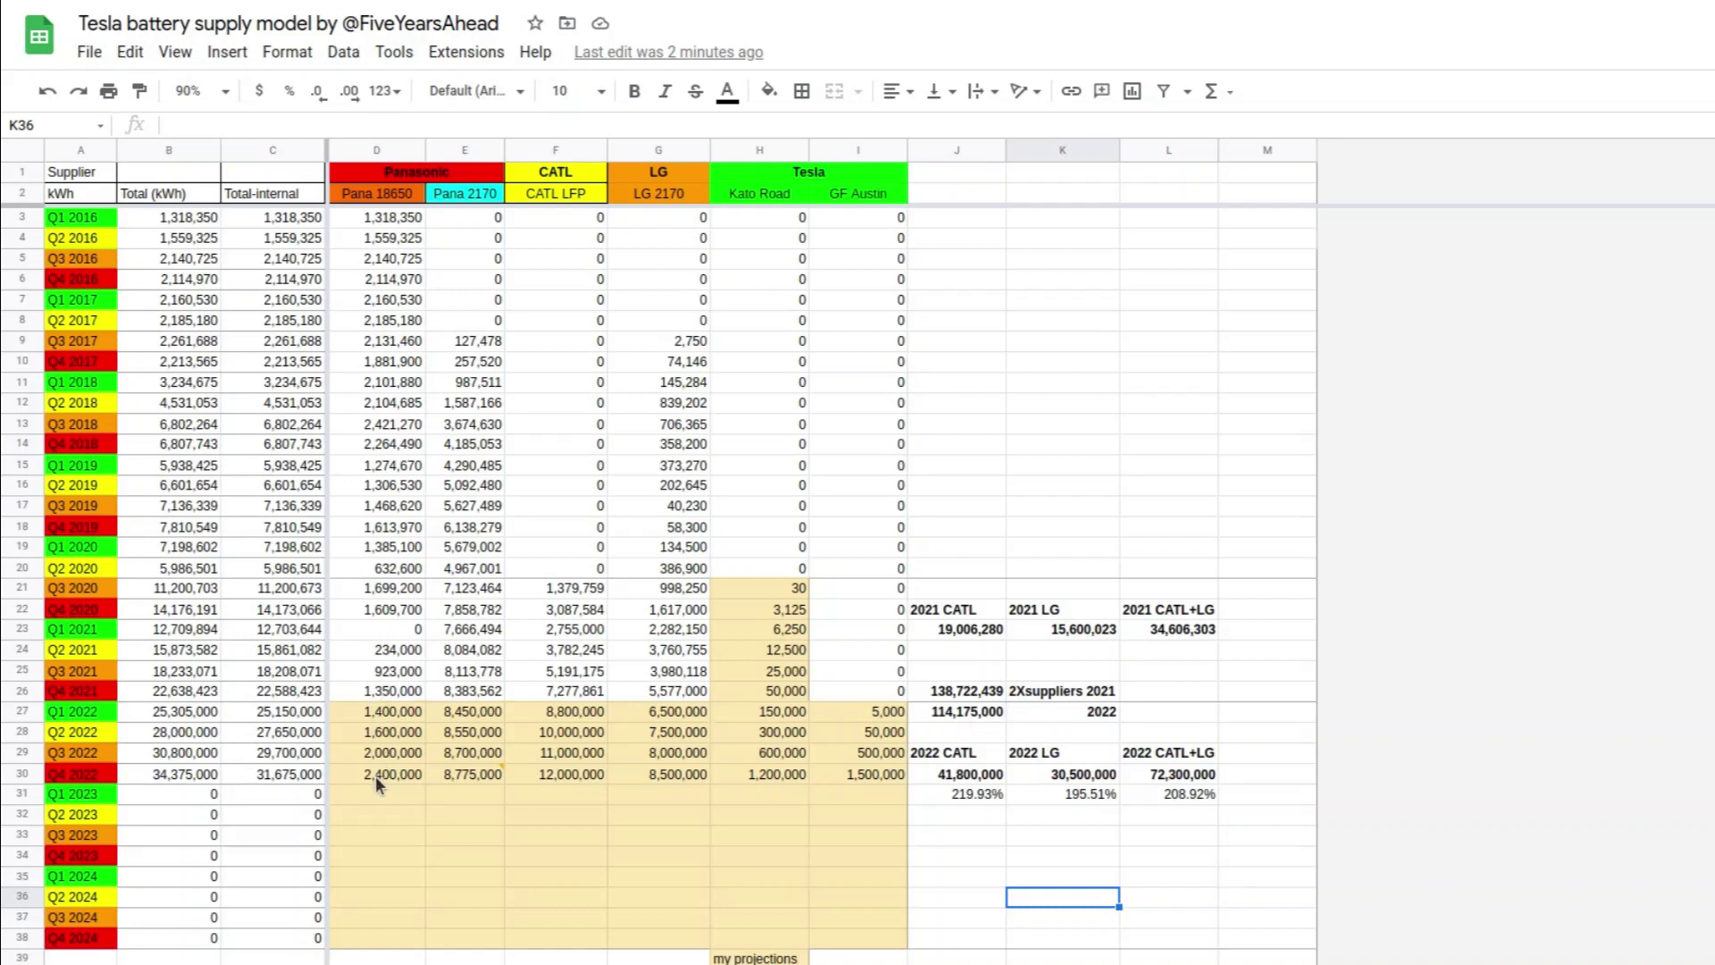
{"action": "left_click", "coordinate": [382, 423]}
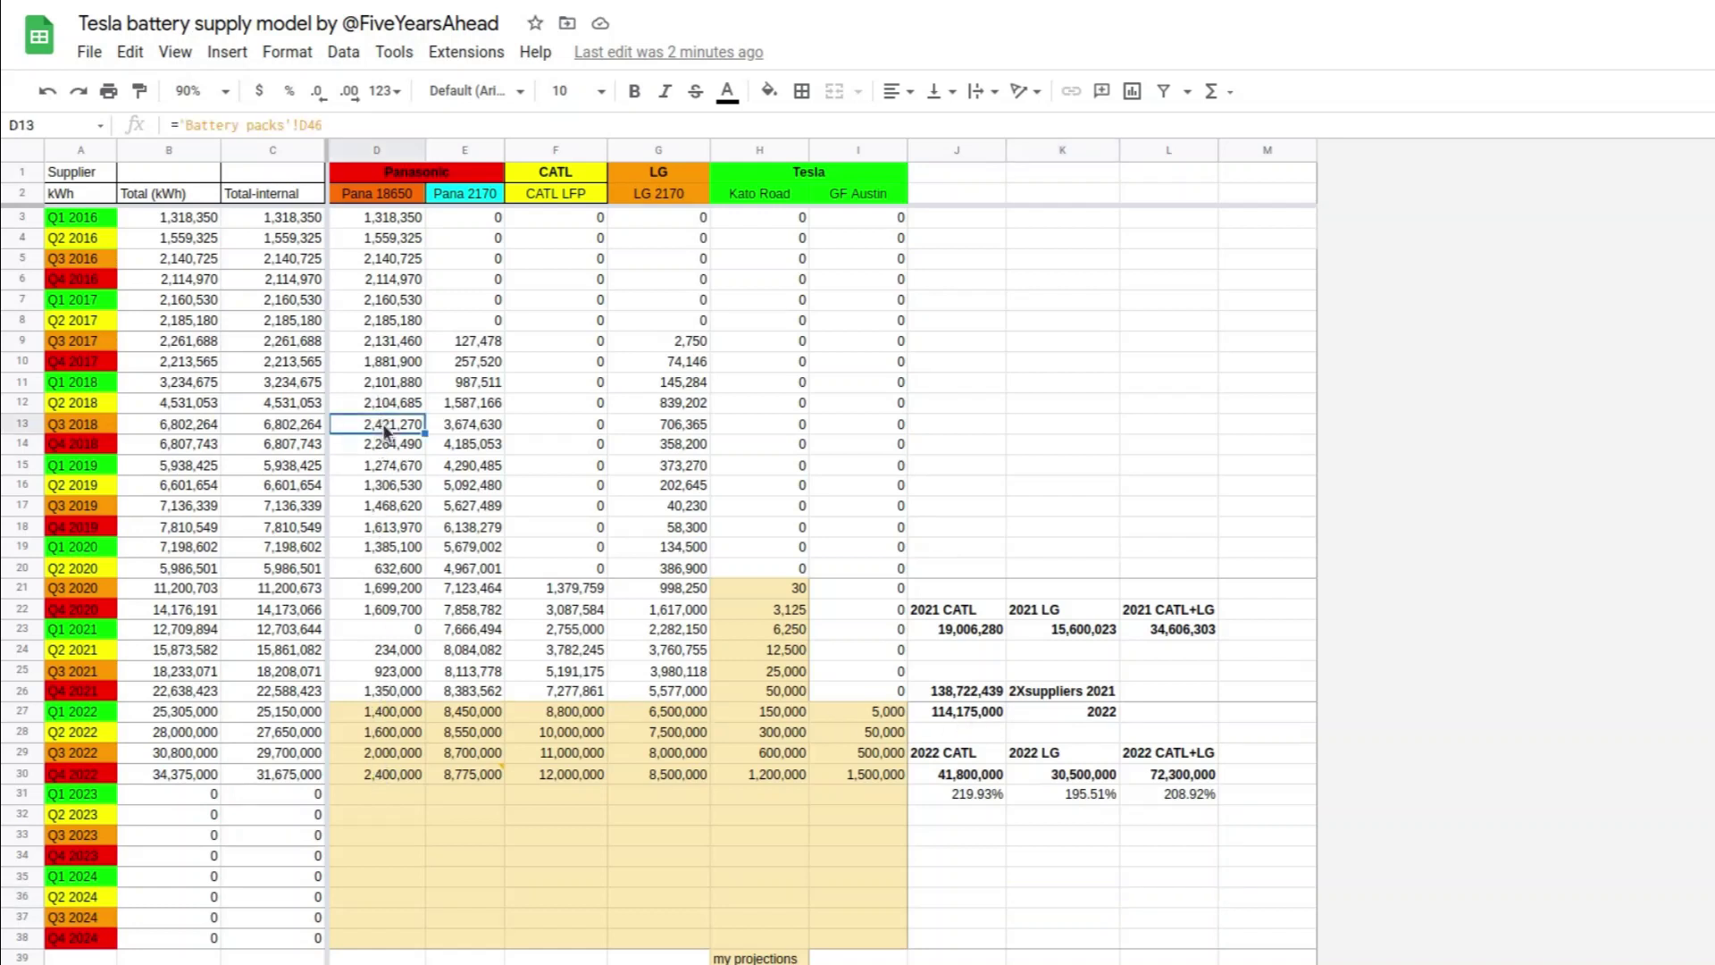
{"action": "left_click", "coordinate": [346, 774]}
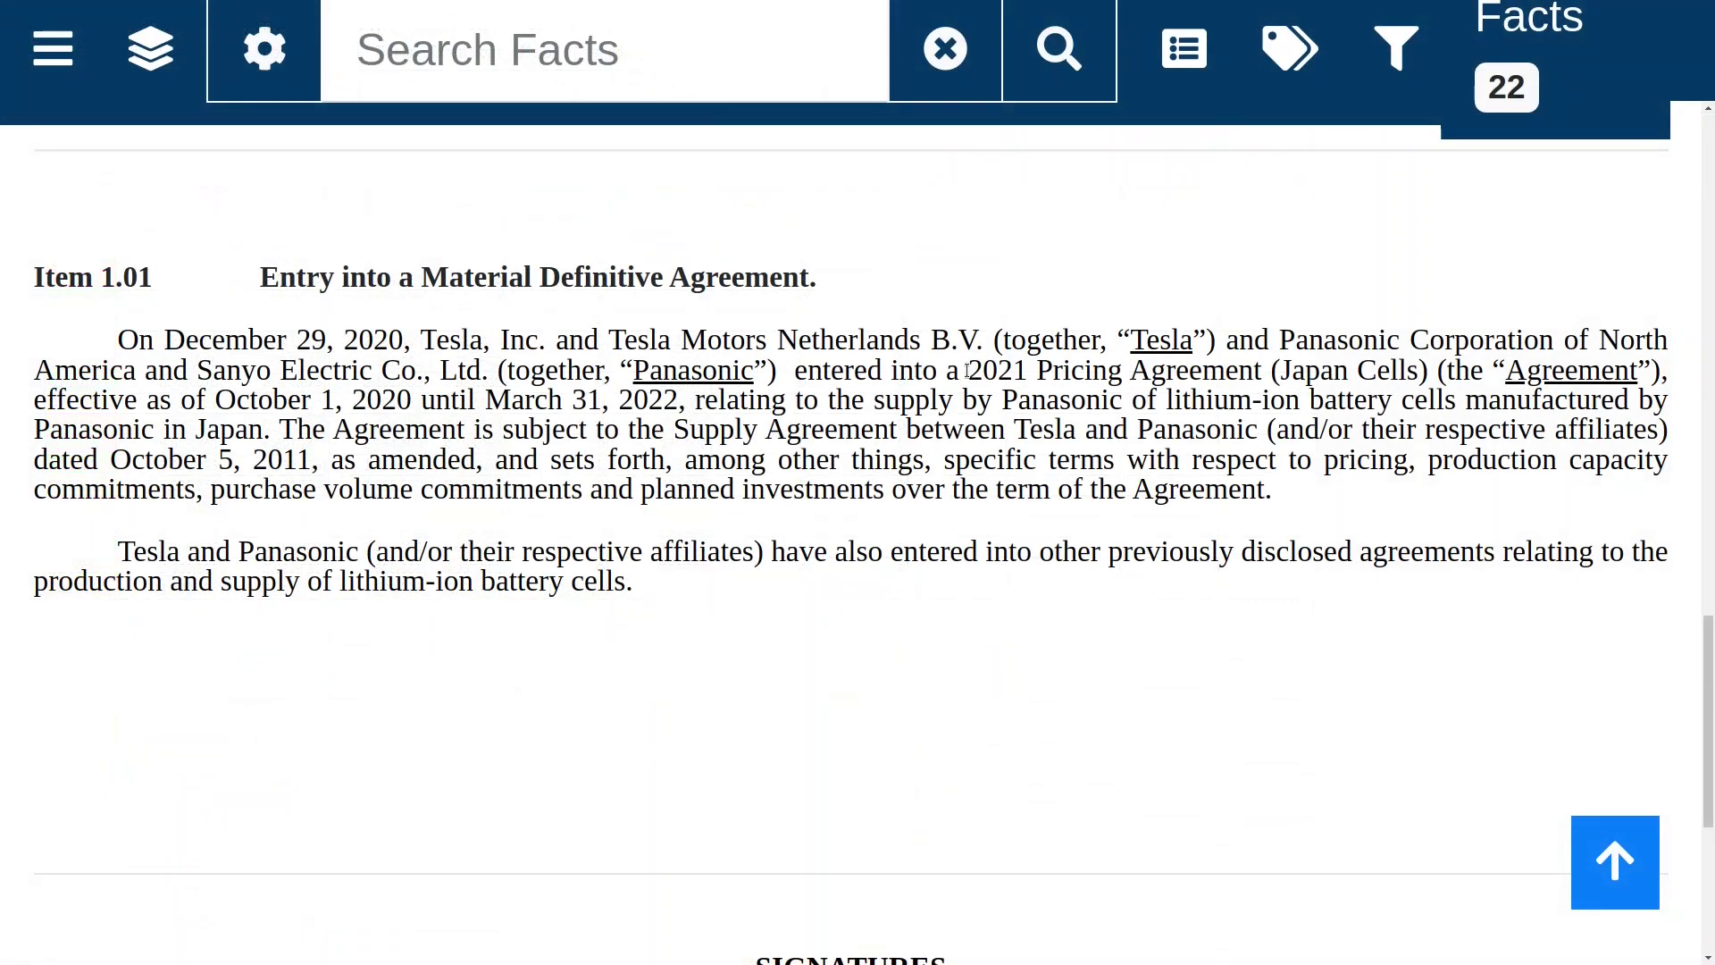
Highlight the 2021 Pricing Agreement (Japan Cells) name and its March 31, 2022 end date.
{"action": "left_click_drag", "start_coordinate": [969, 369], "coordinate": [1426, 359]}
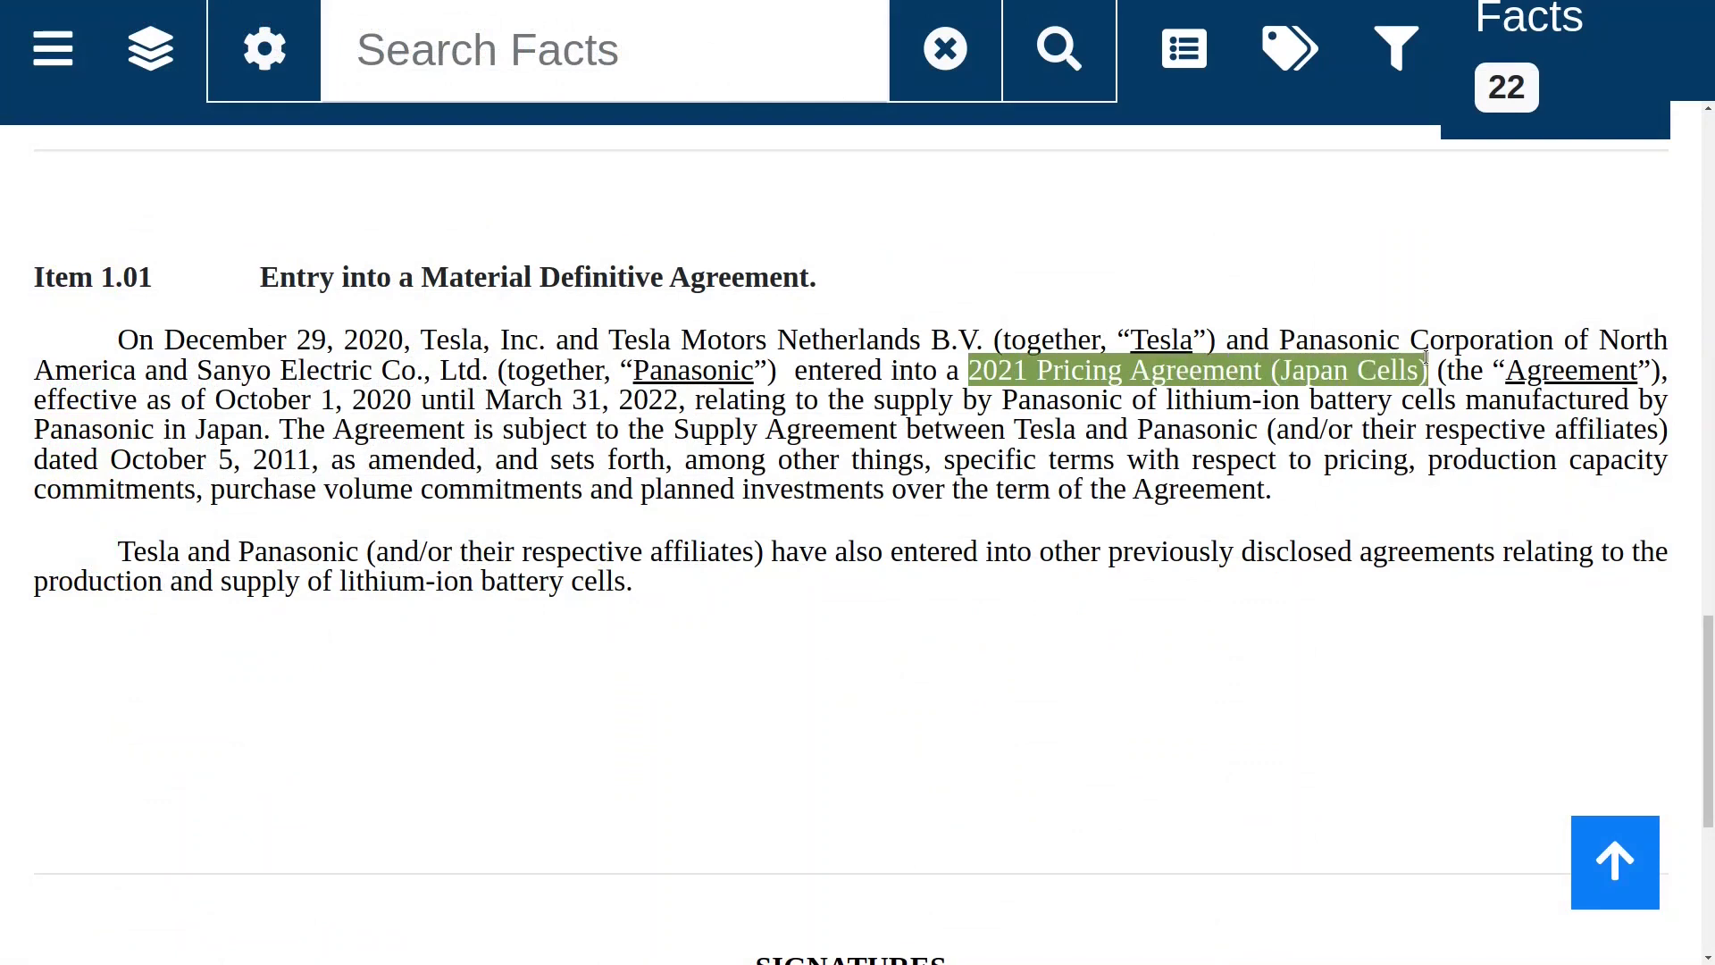
{"action": "left_click", "coordinate": [1091, 239]}
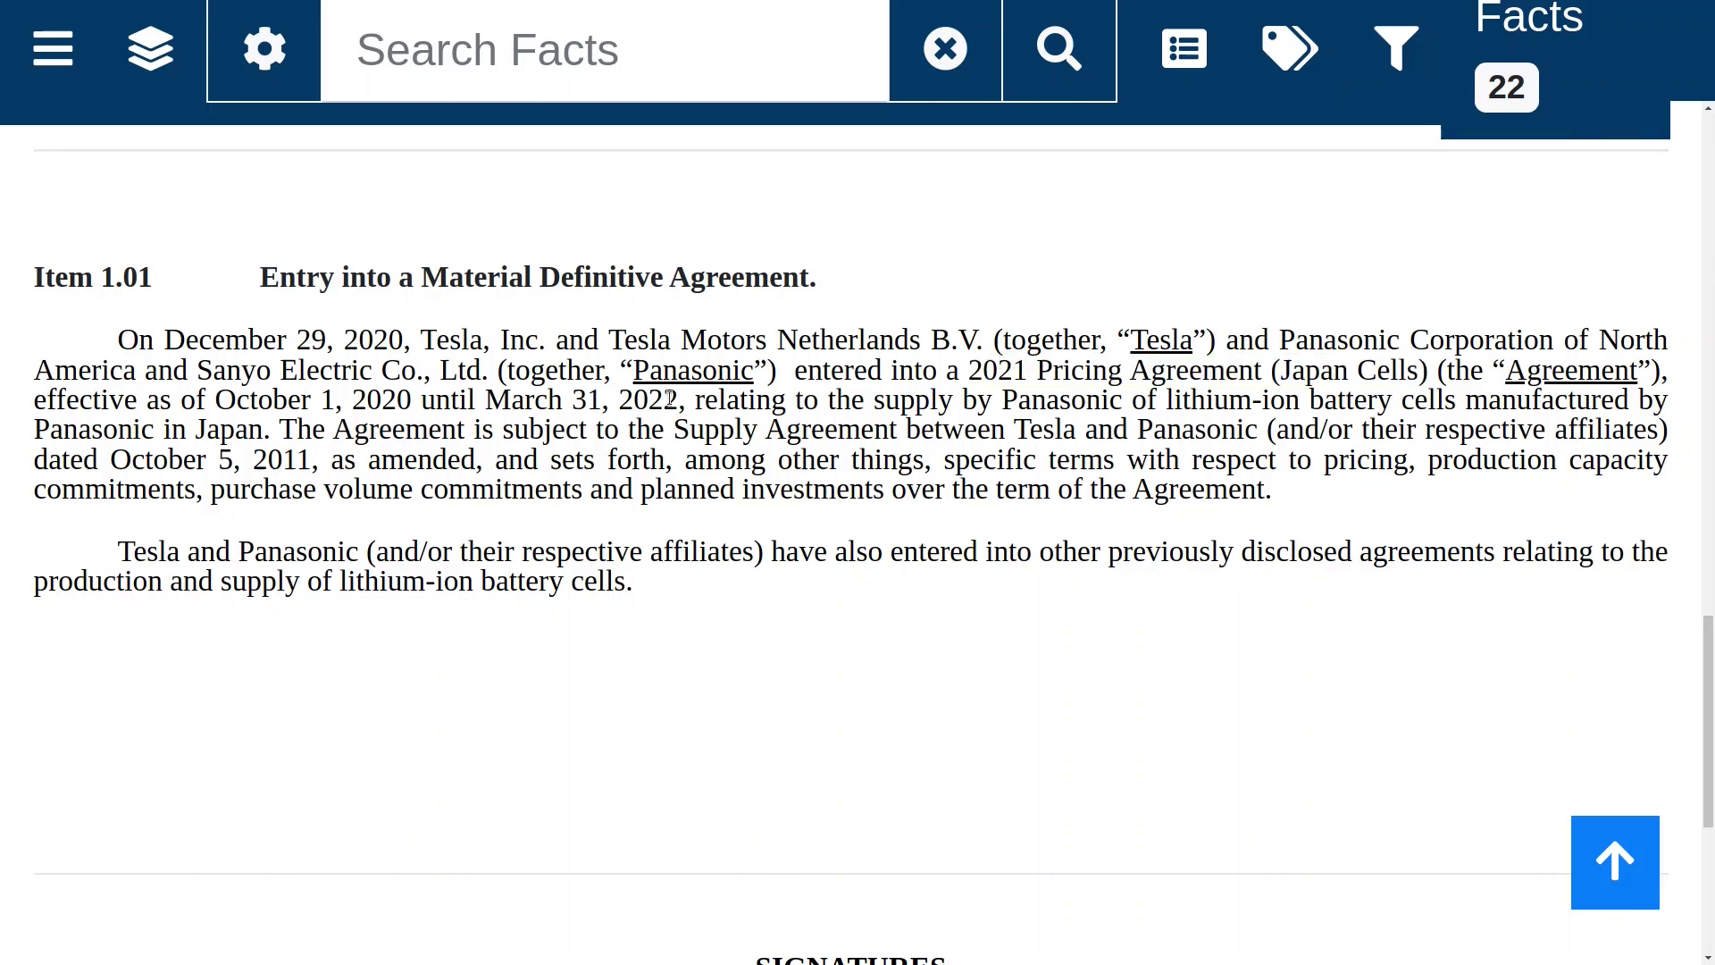
{"action": "left_click_drag", "start_coordinate": [678, 398], "coordinate": [490, 399]}
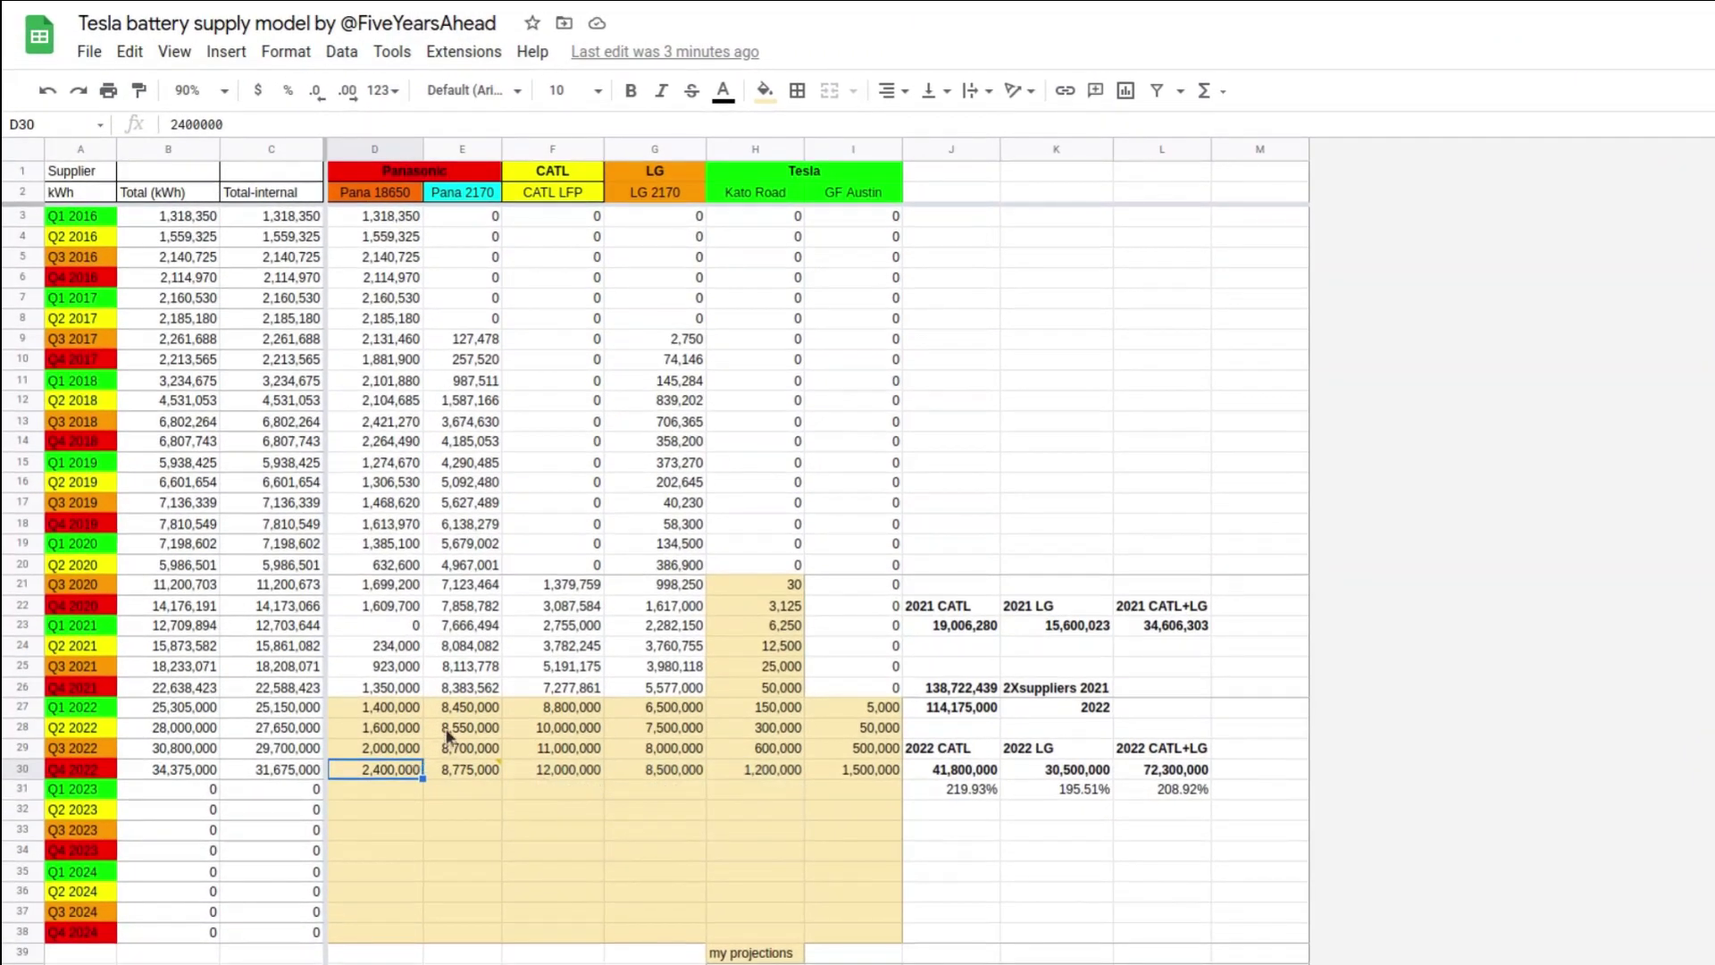
{"action": "mouse_move", "coordinate": [458, 777]}
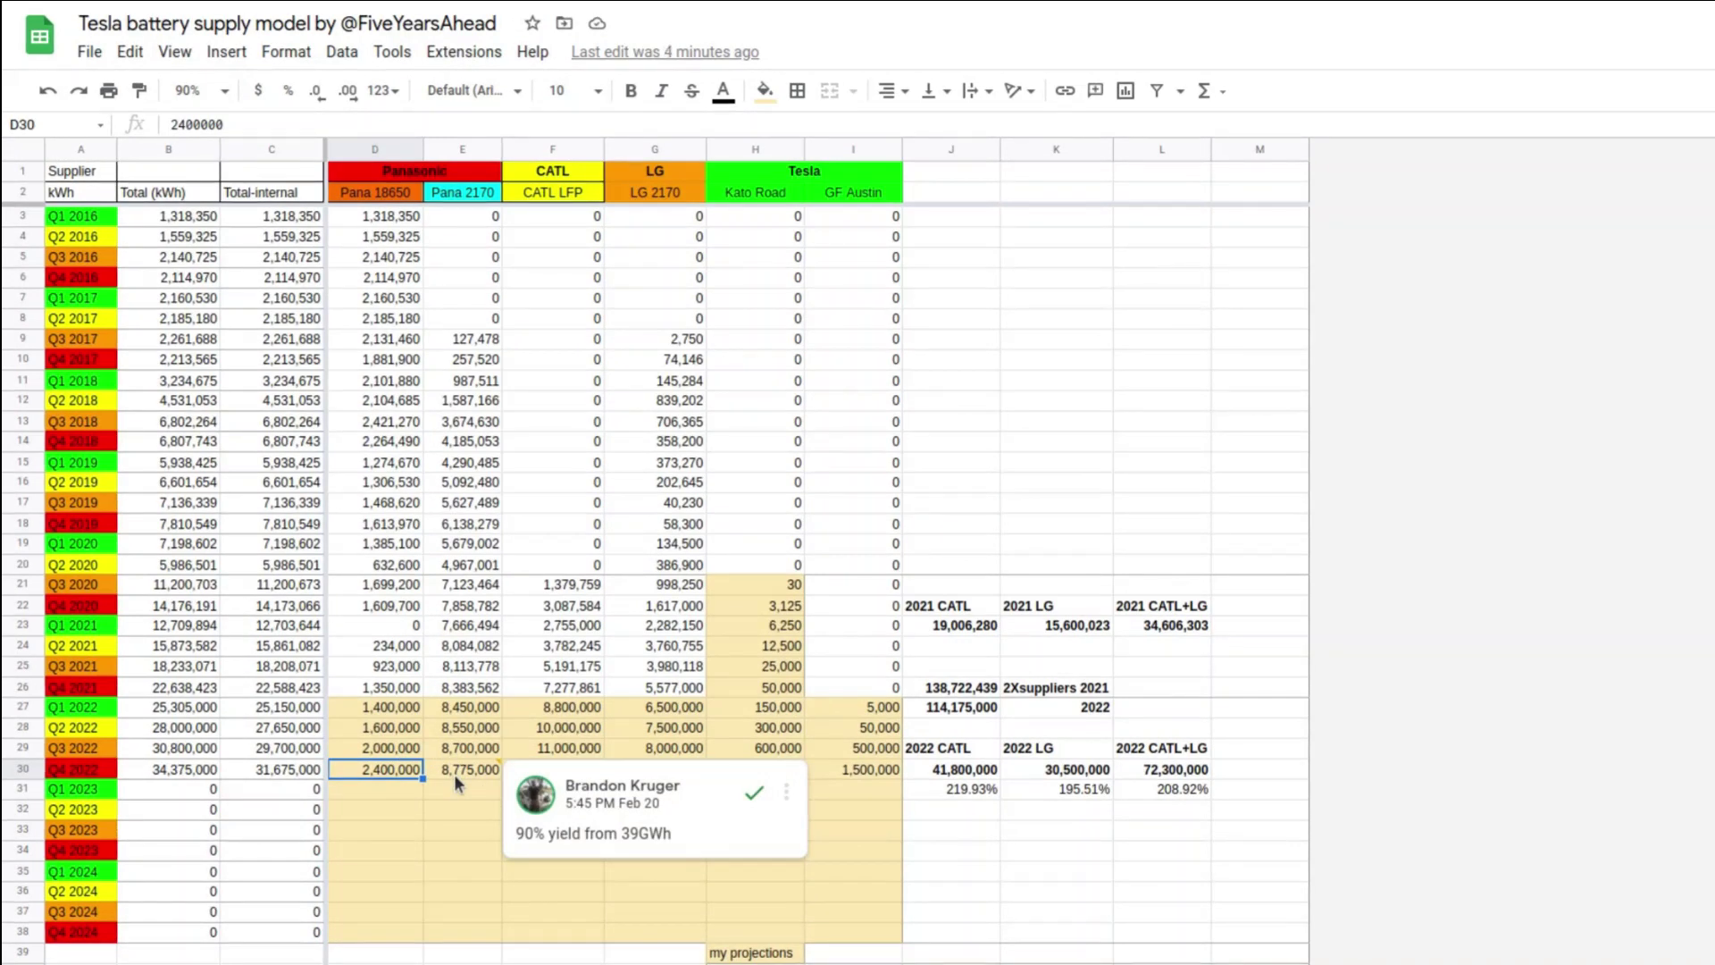
{"action": "left_click", "coordinate": [924, 792]}
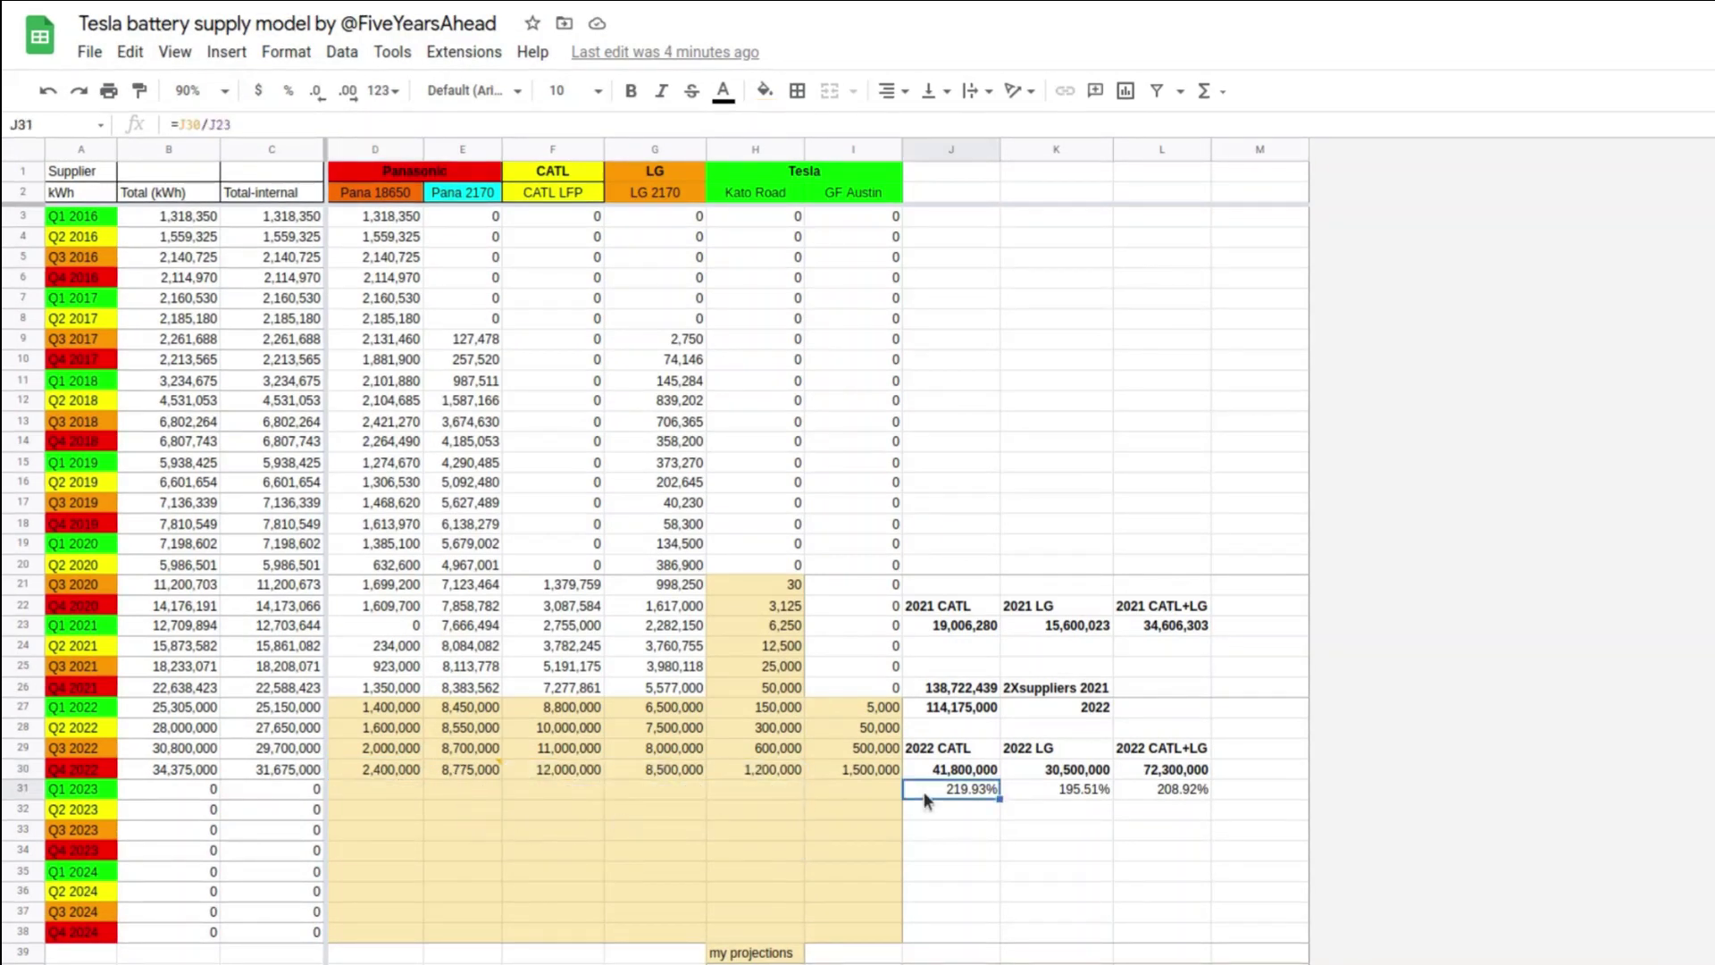
{"action": "left_click", "coordinate": [1012, 787]}
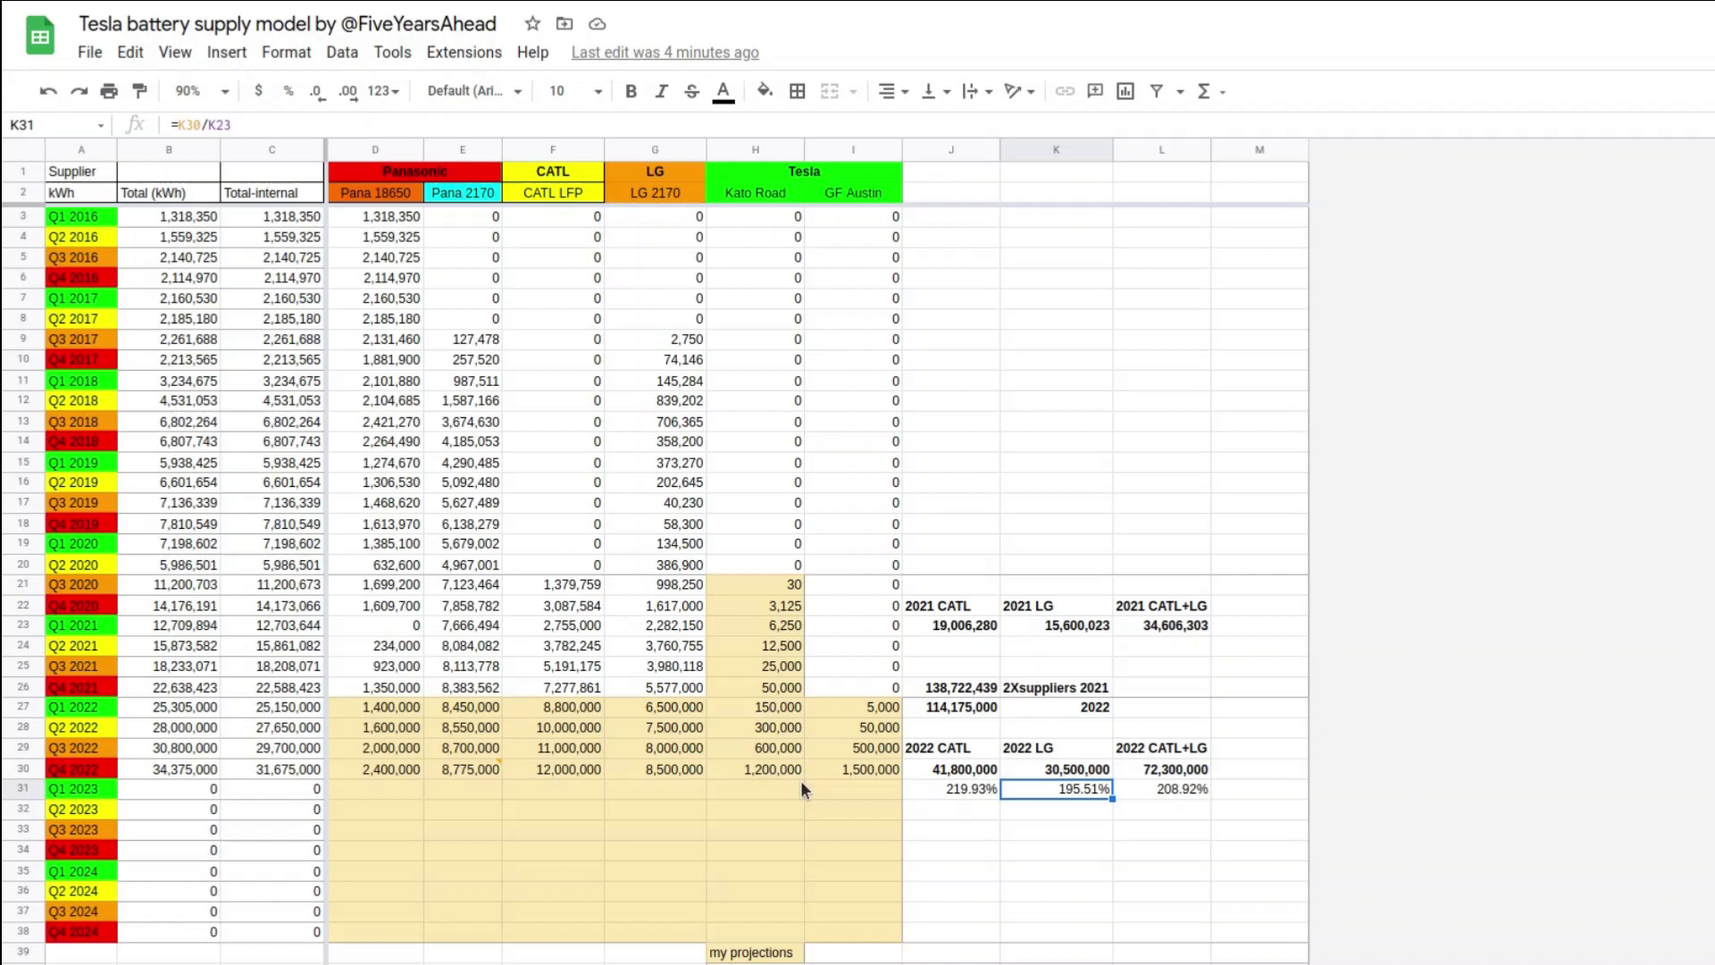
{"action": "left_click", "coordinate": [785, 704]}
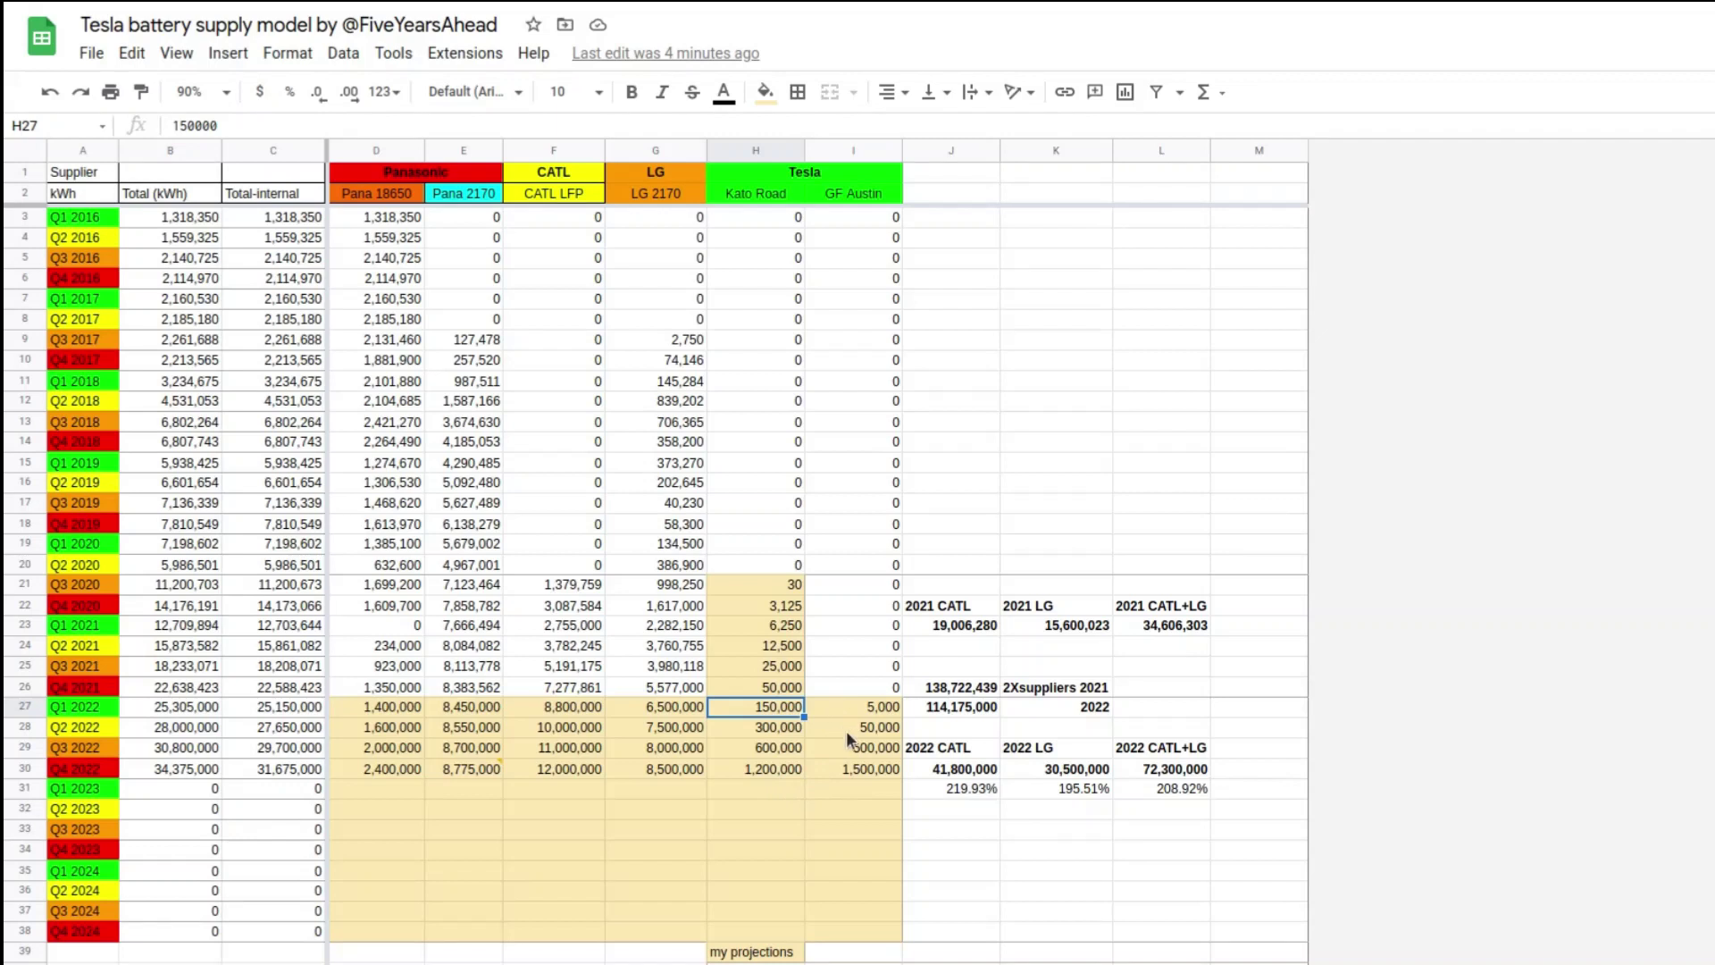
{"action": "left_click", "coordinate": [831, 768]}
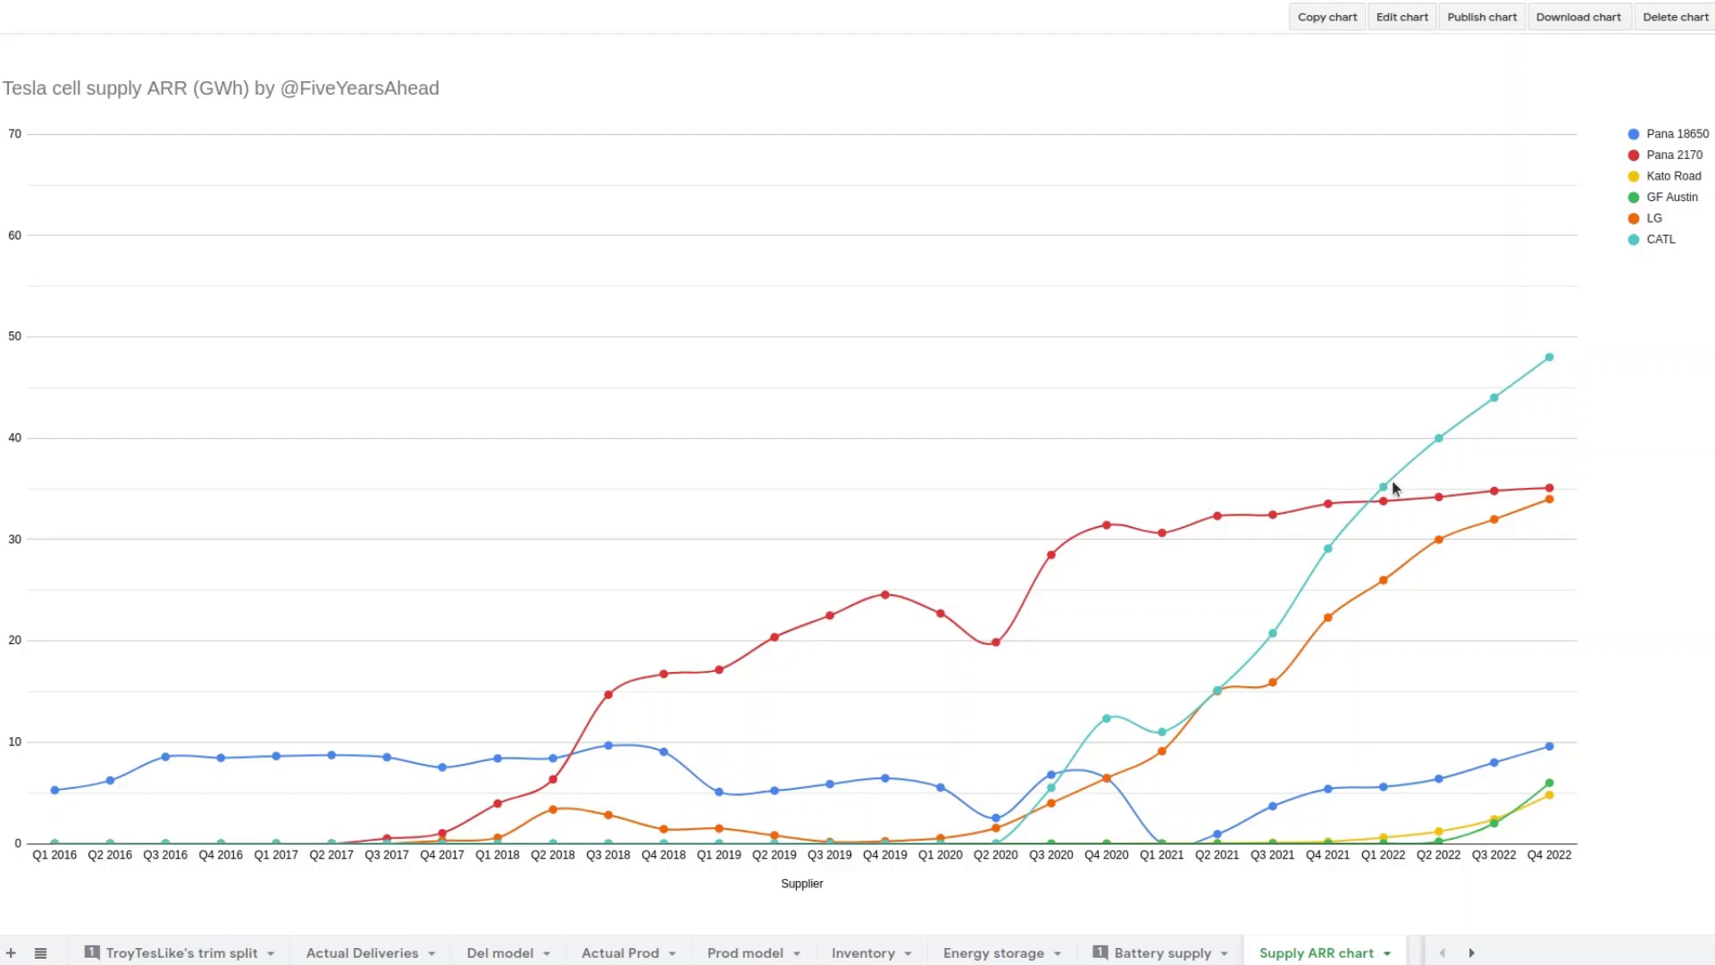
{"action": "mouse_move", "coordinate": [1389, 488]}
{"action": "mouse_move", "coordinate": [1547, 364]}
{"action": "mouse_move", "coordinate": [1440, 835]}
{"action": "scroll", "coordinate": [1295, 952], "scroll_direction": "down", "scroll_amount": 3}
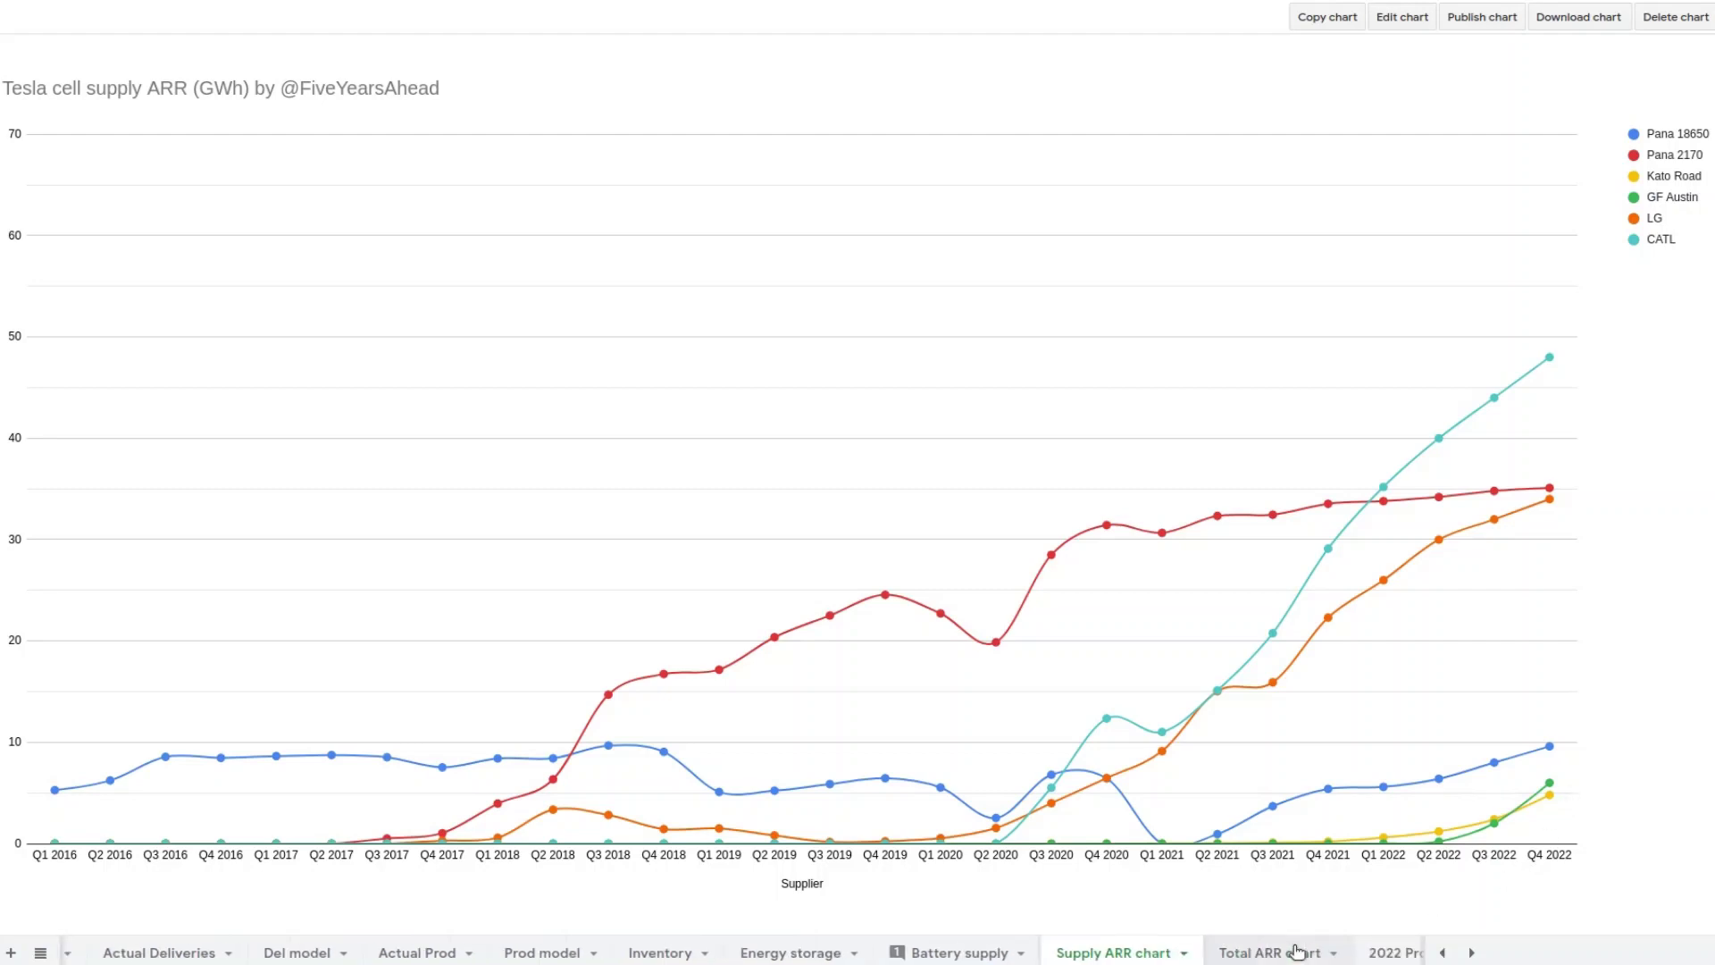
Show the Total ARR chart sheet and view its Q1 2022 data point.
{"action": "left_click", "coordinate": [1206, 952]}
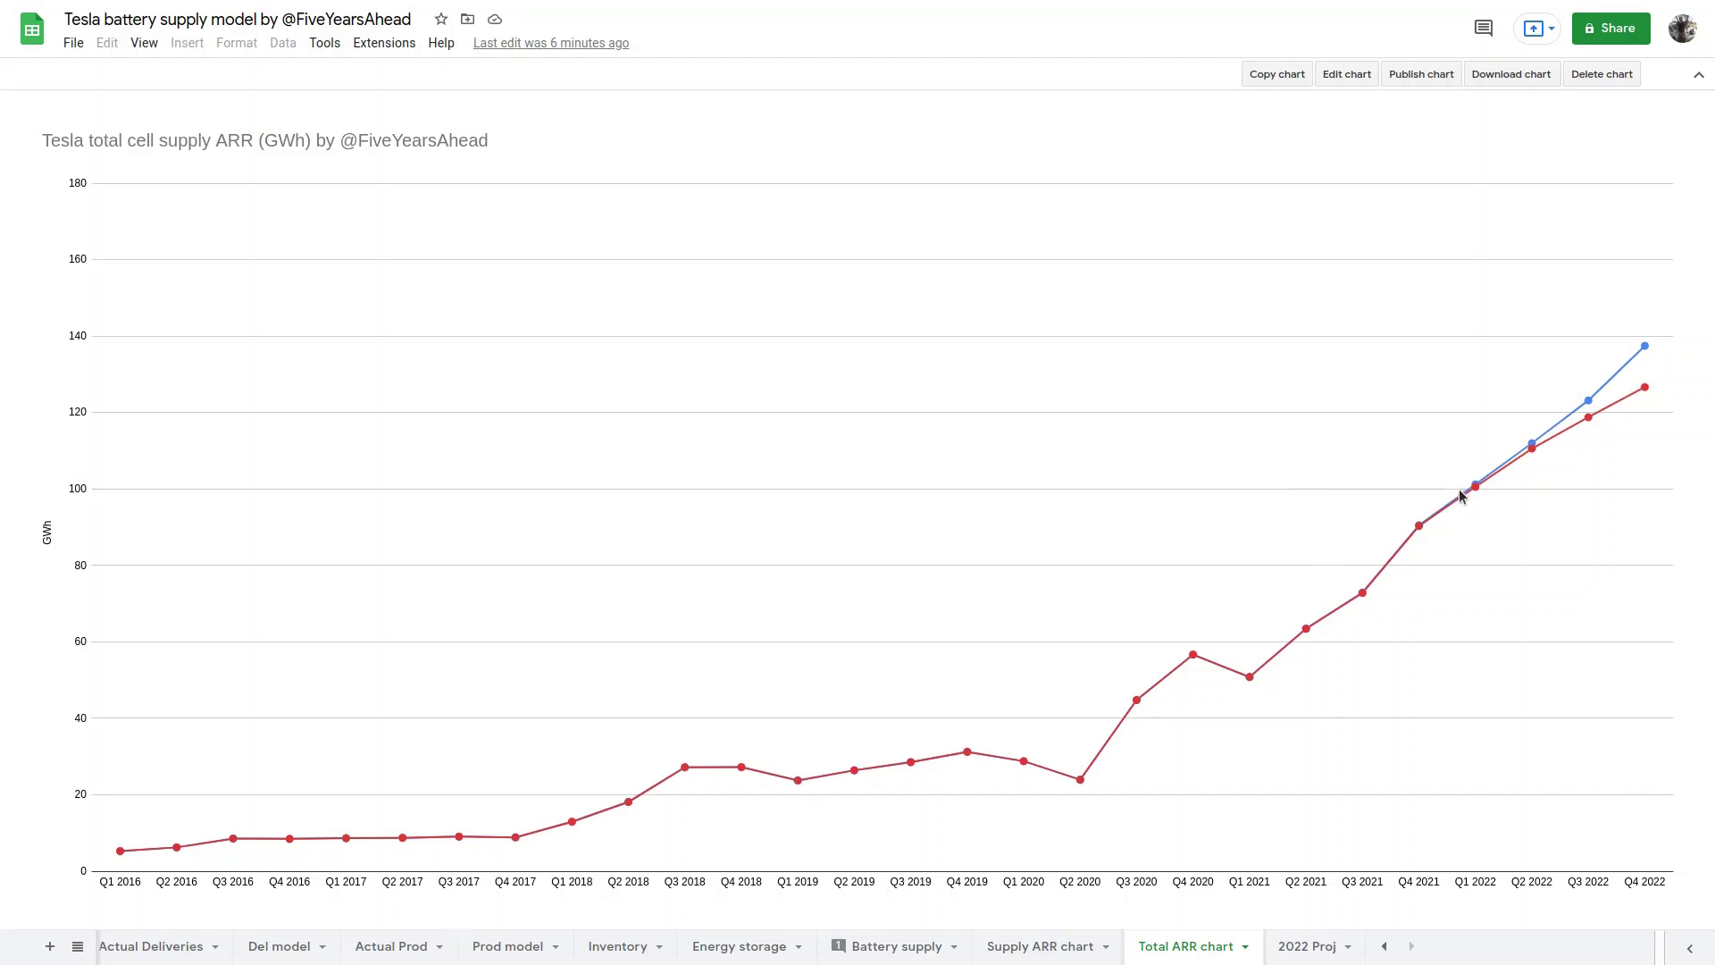
{"action": "mouse_move", "coordinate": [1476, 490]}
On 2022 Proj, highlight the Total kWh supplied in 2022 row and both % of supply rows.
{"action": "left_click", "coordinate": [1281, 940]}
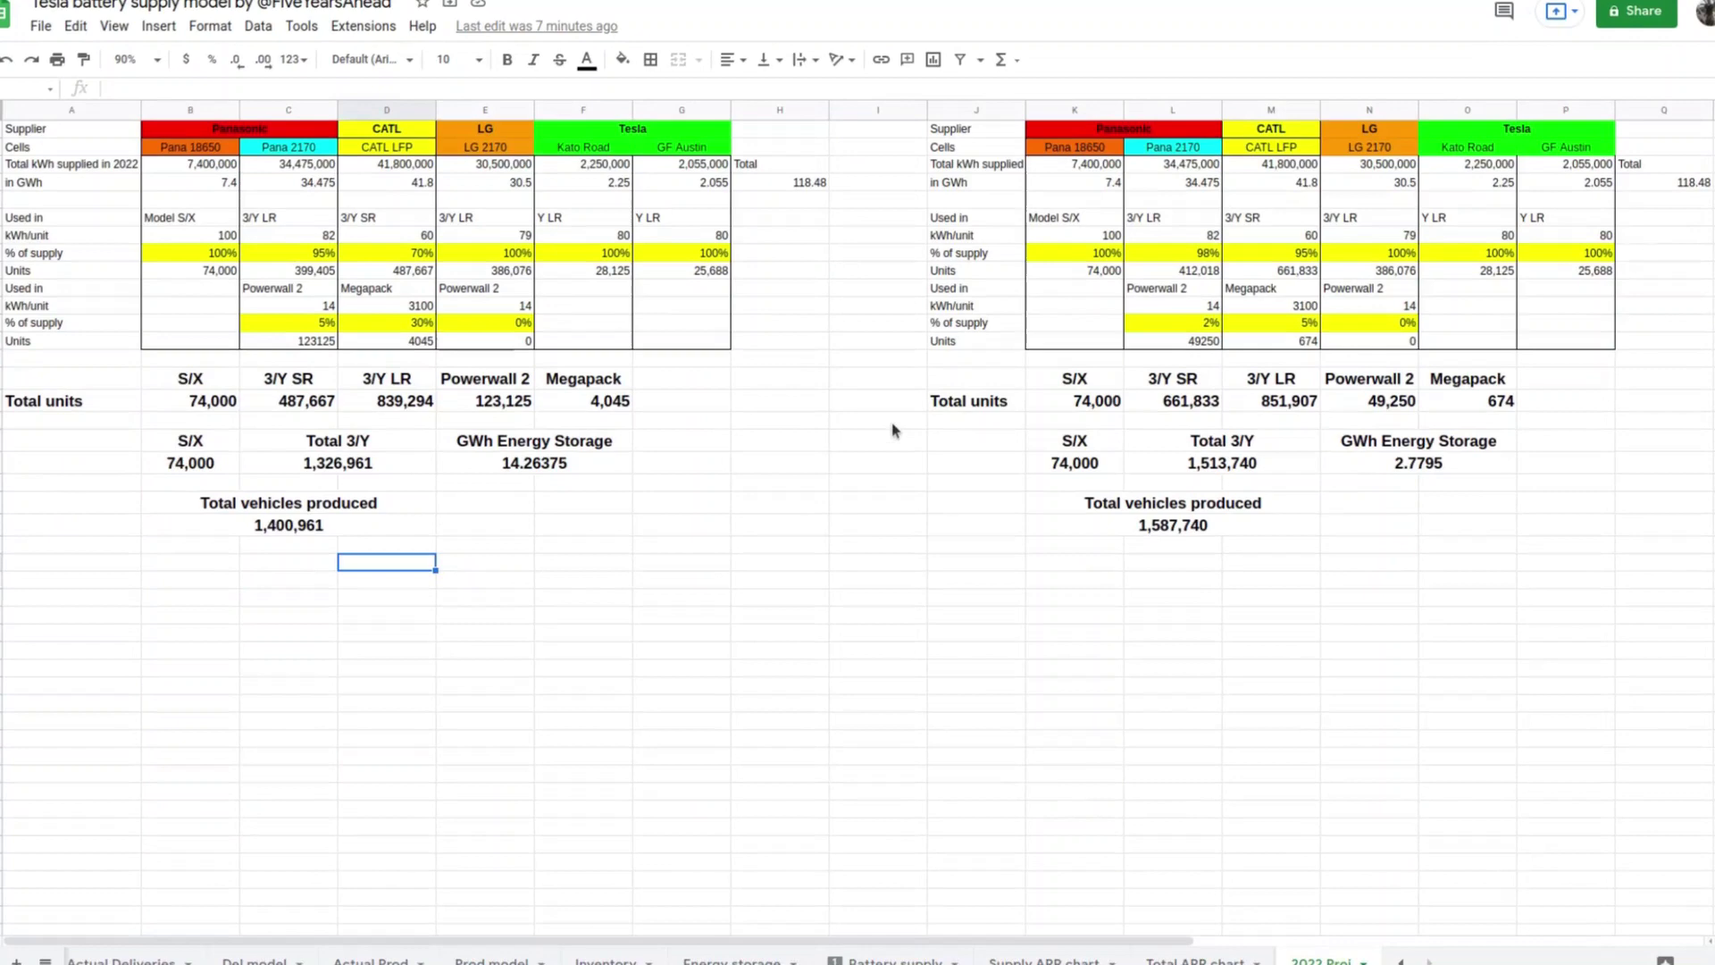
{"action": "left_click", "coordinate": [3, 162]}
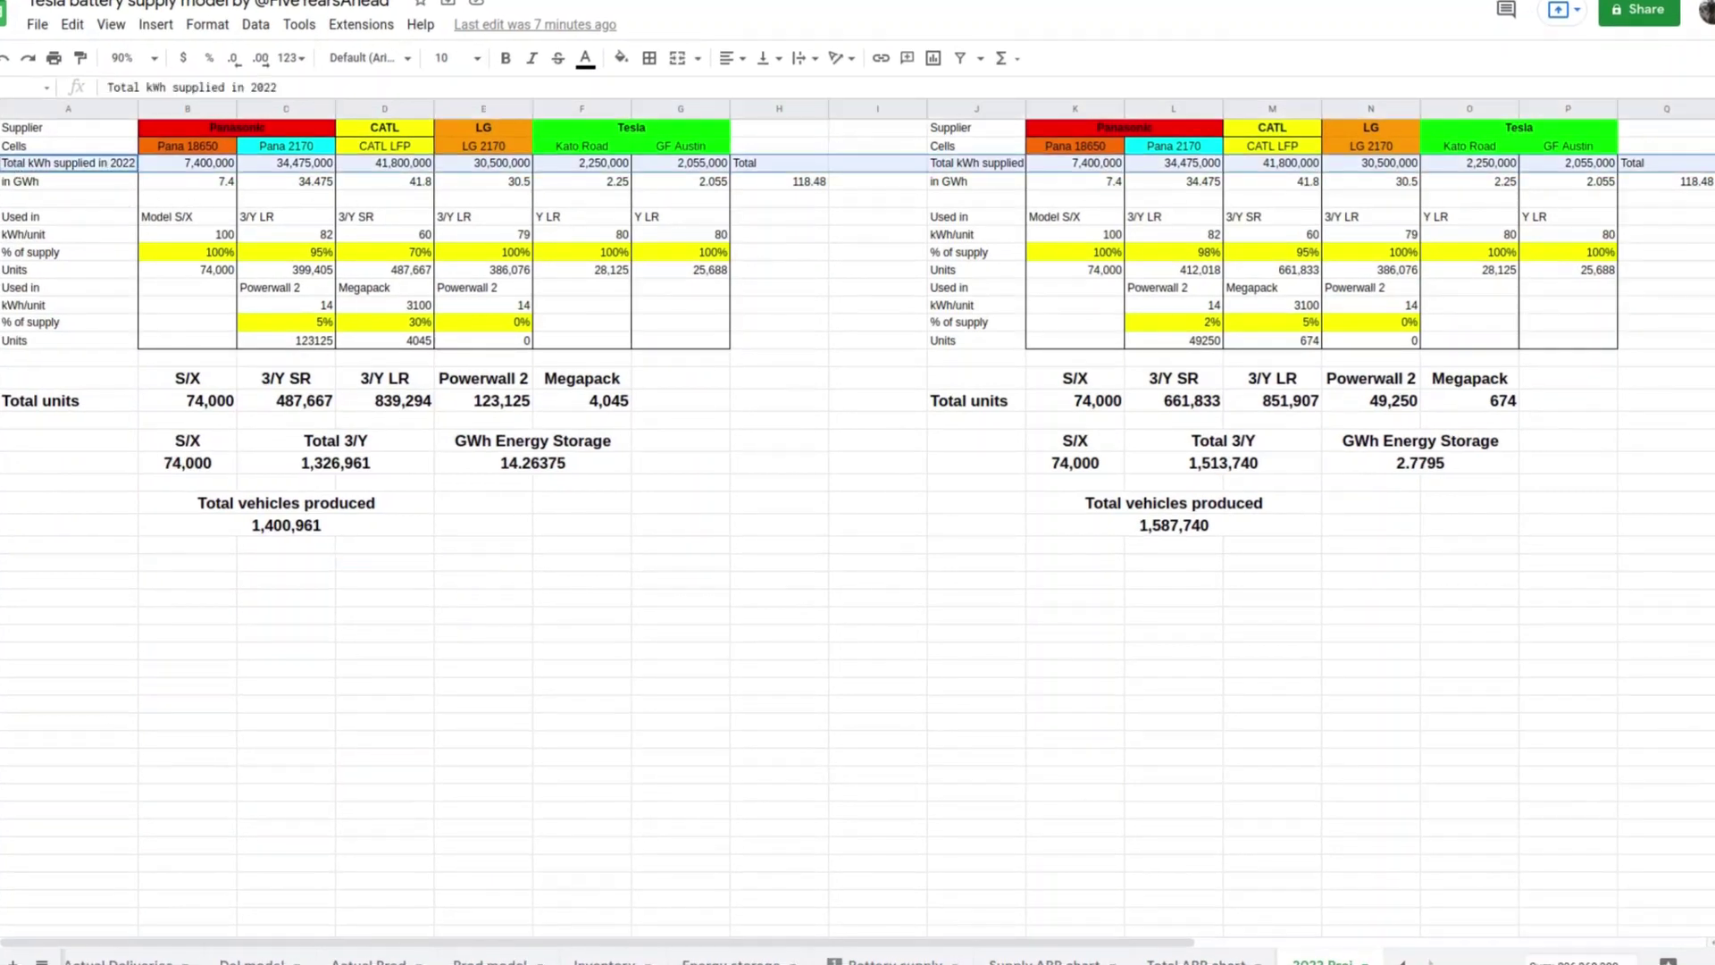
{"action": "left_click", "coordinate": [4, 252]}
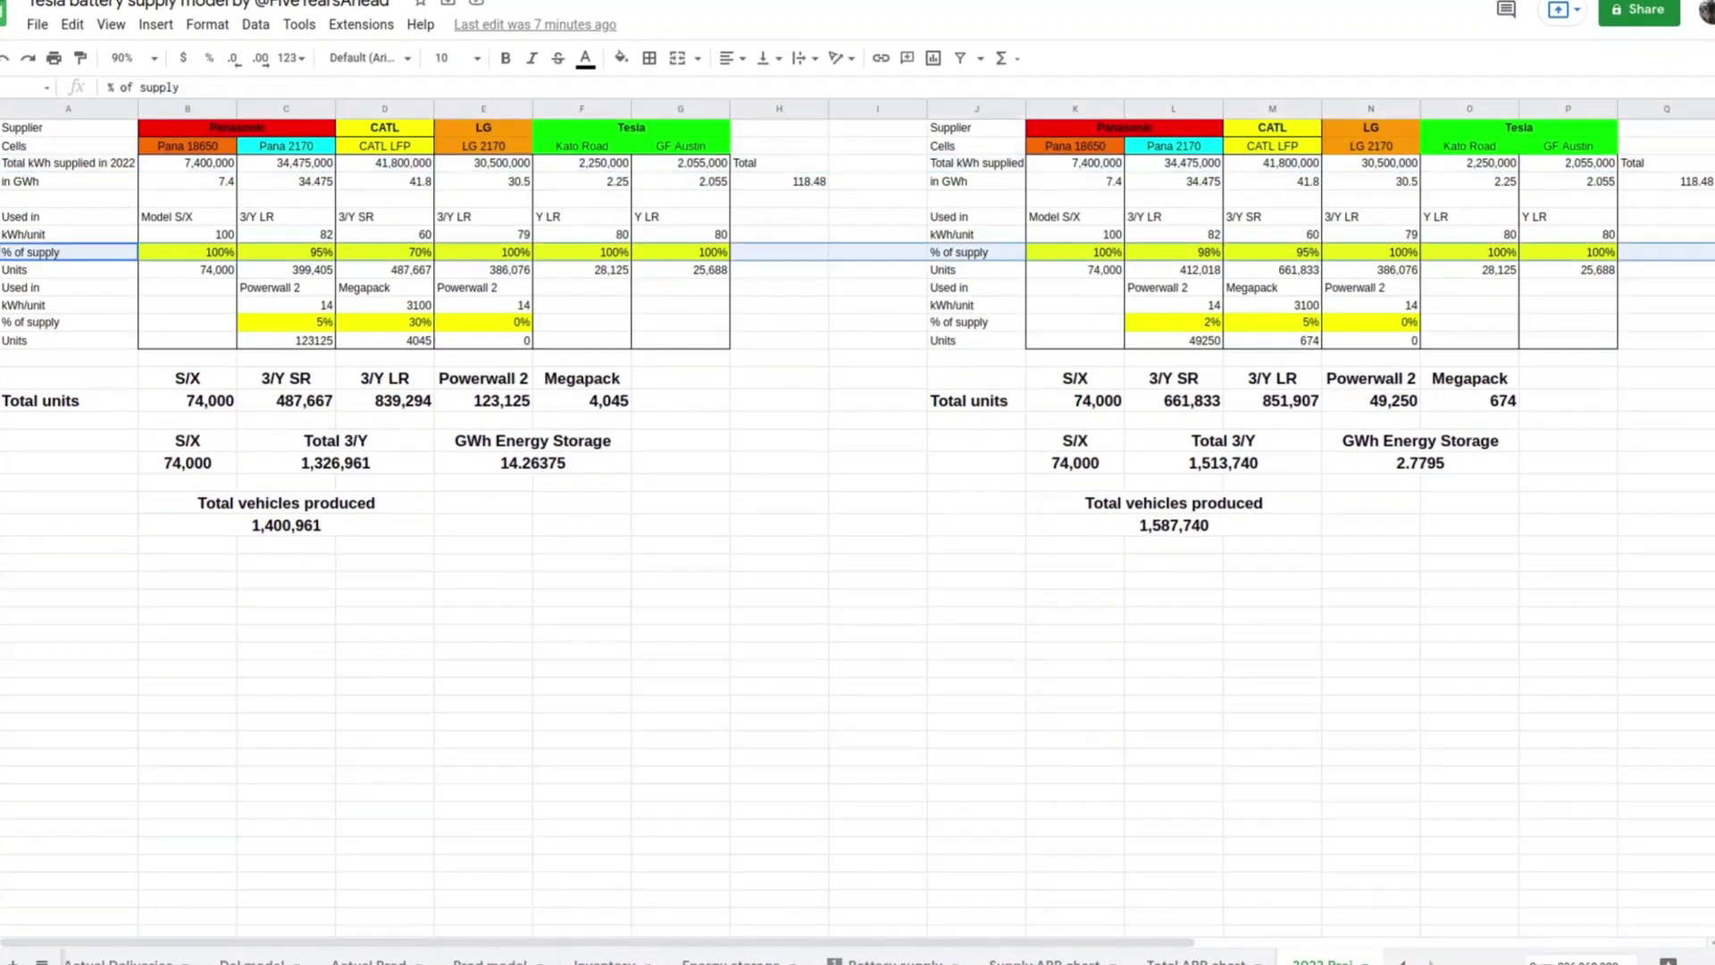
{"action": "left_click", "coordinate": [3, 321]}
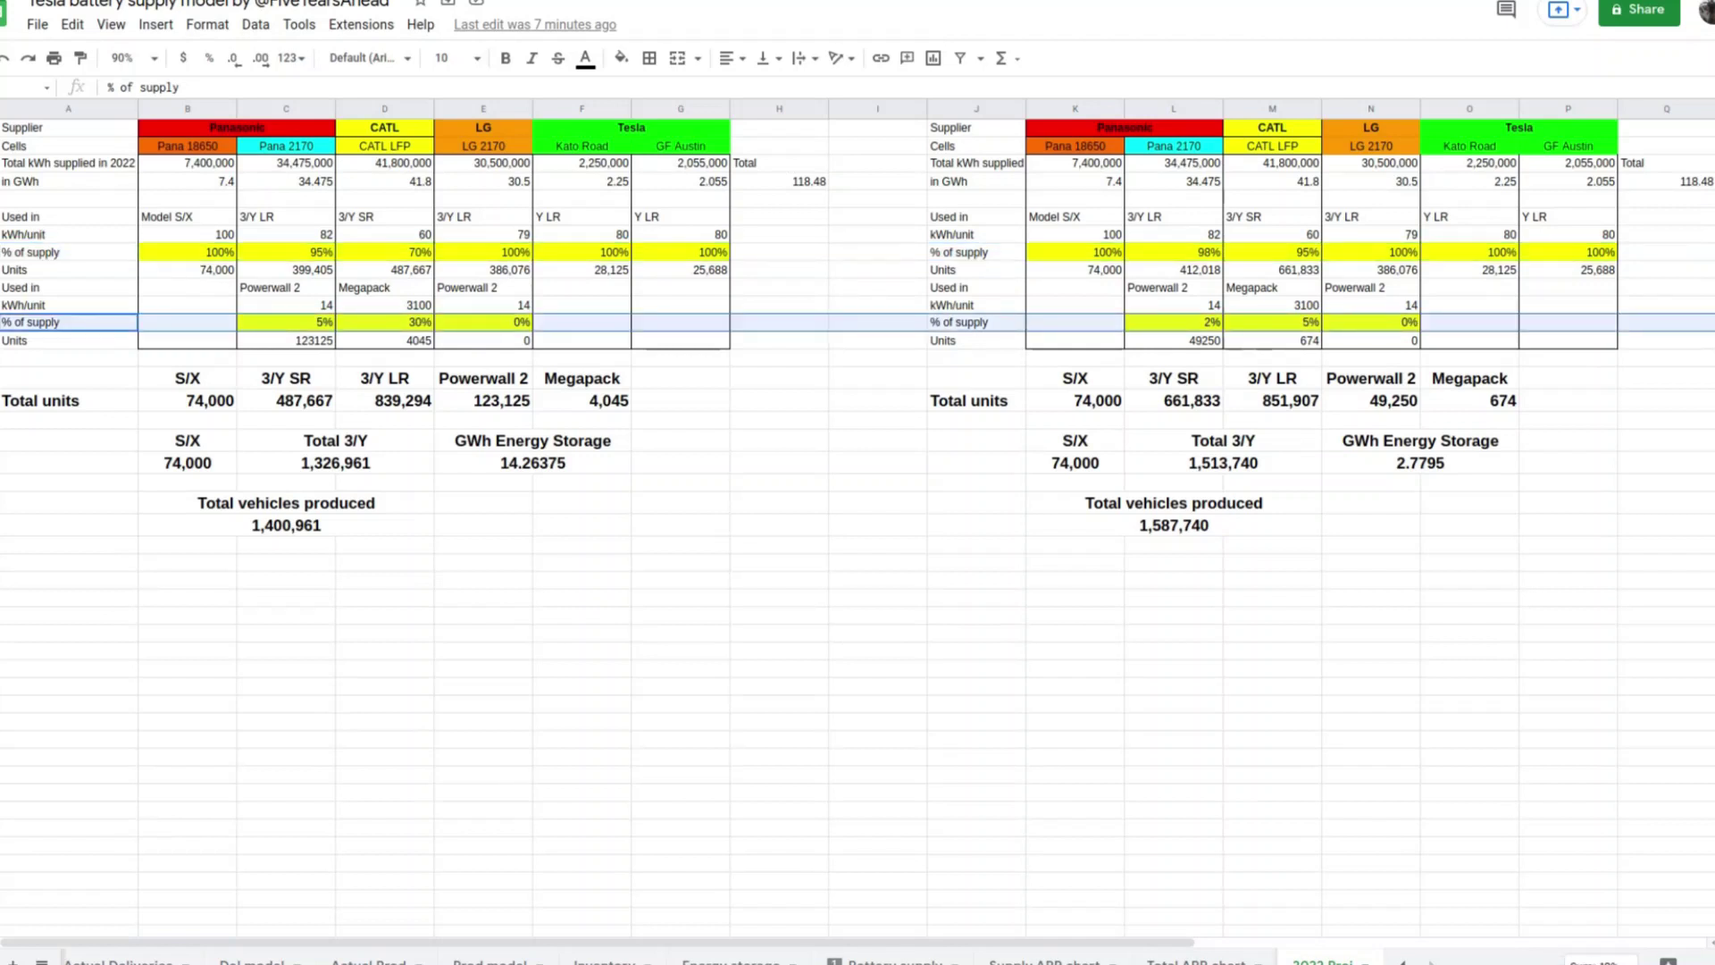
{"action": "left_click", "coordinate": [11, 525]}
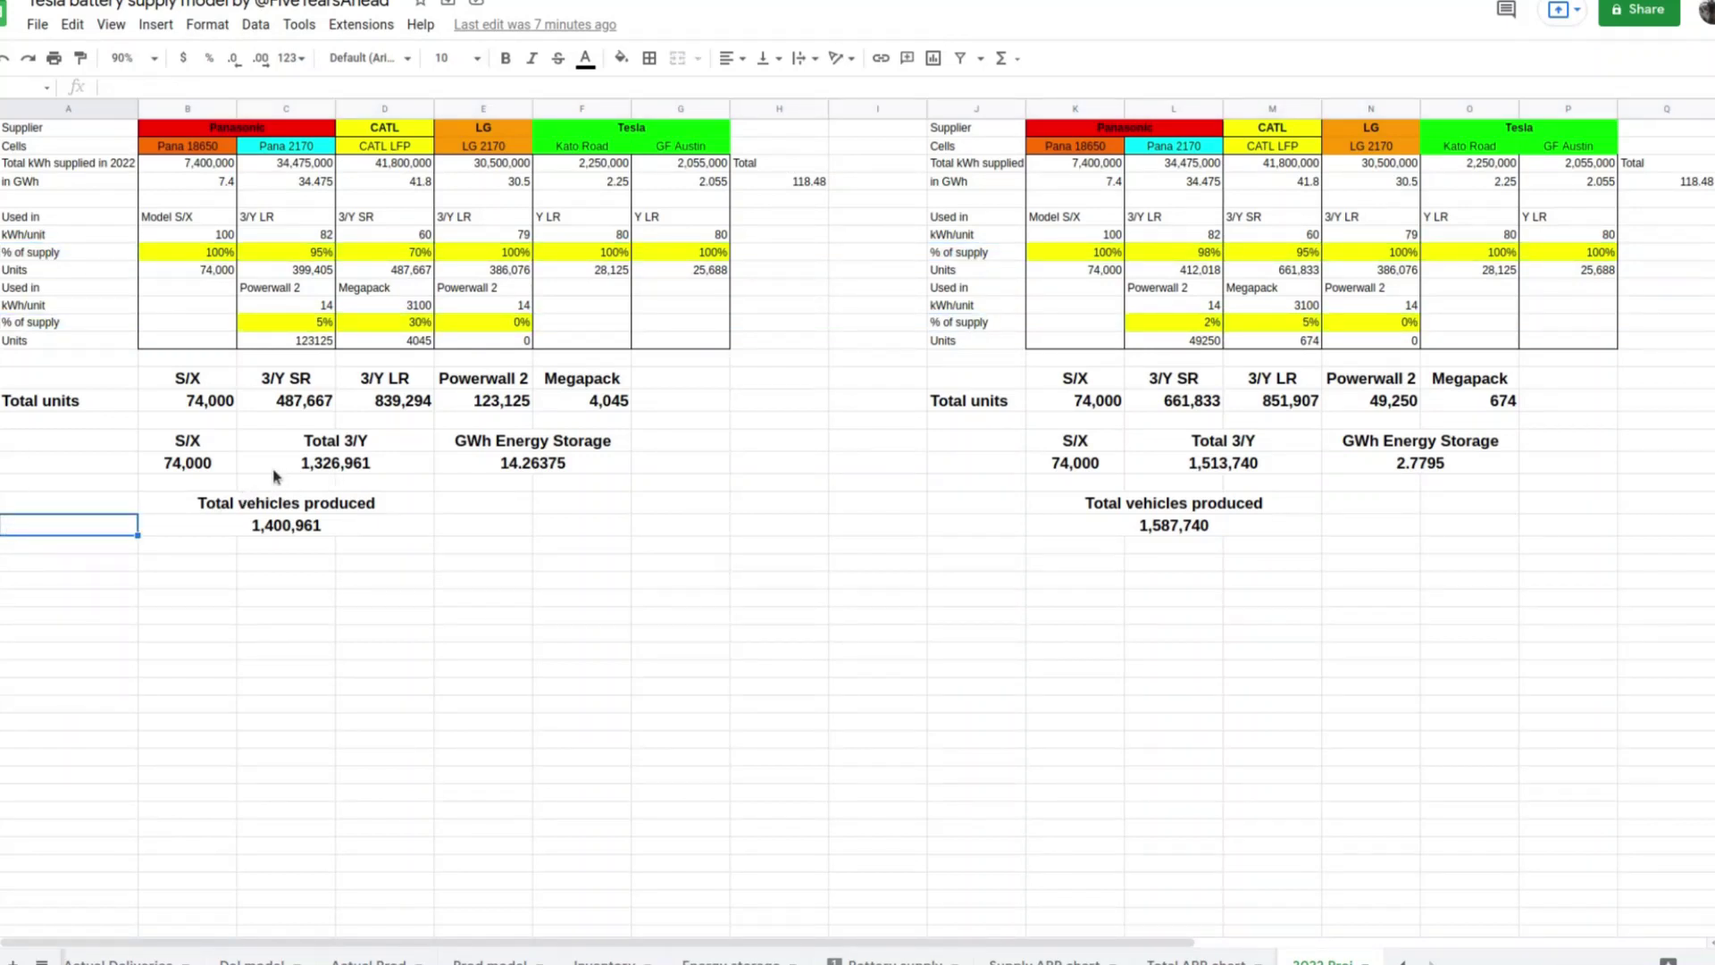
Inspect the 1,400,961 and 1,587,740 vehicle totals and the 2.7795 and 14.26375 GWh storage formulas.
{"action": "left_click", "coordinate": [245, 535]}
{"action": "left_click", "coordinate": [1065, 527]}
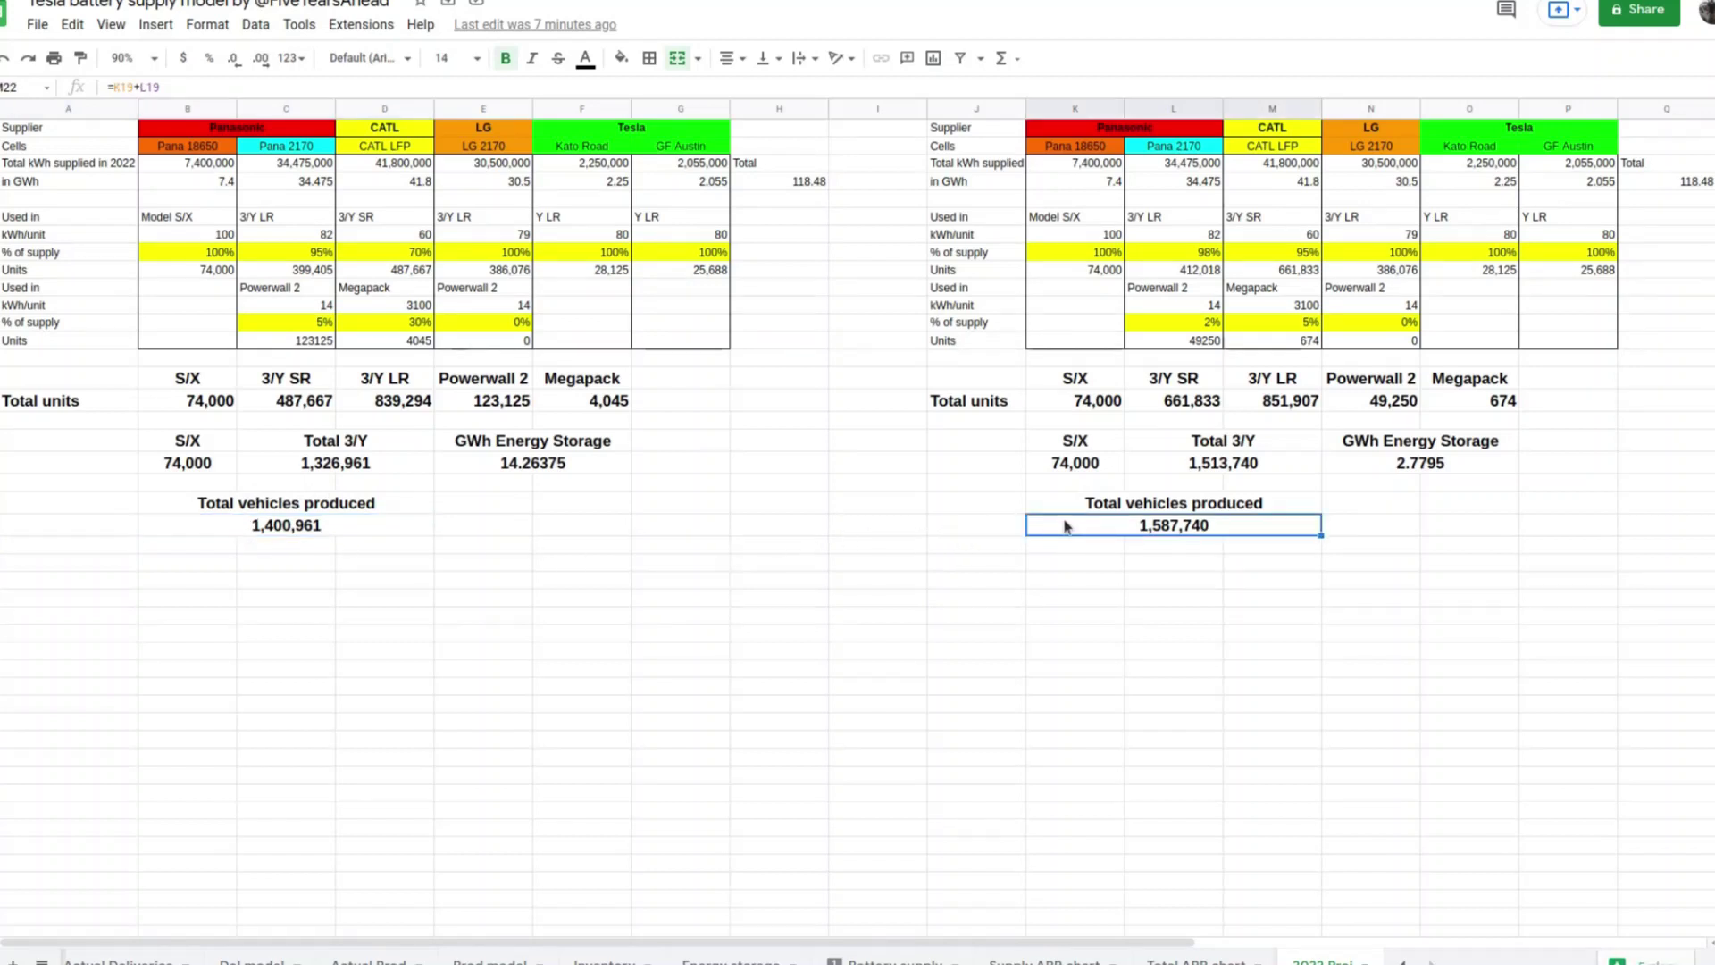
{"action": "left_click", "coordinate": [1354, 469]}
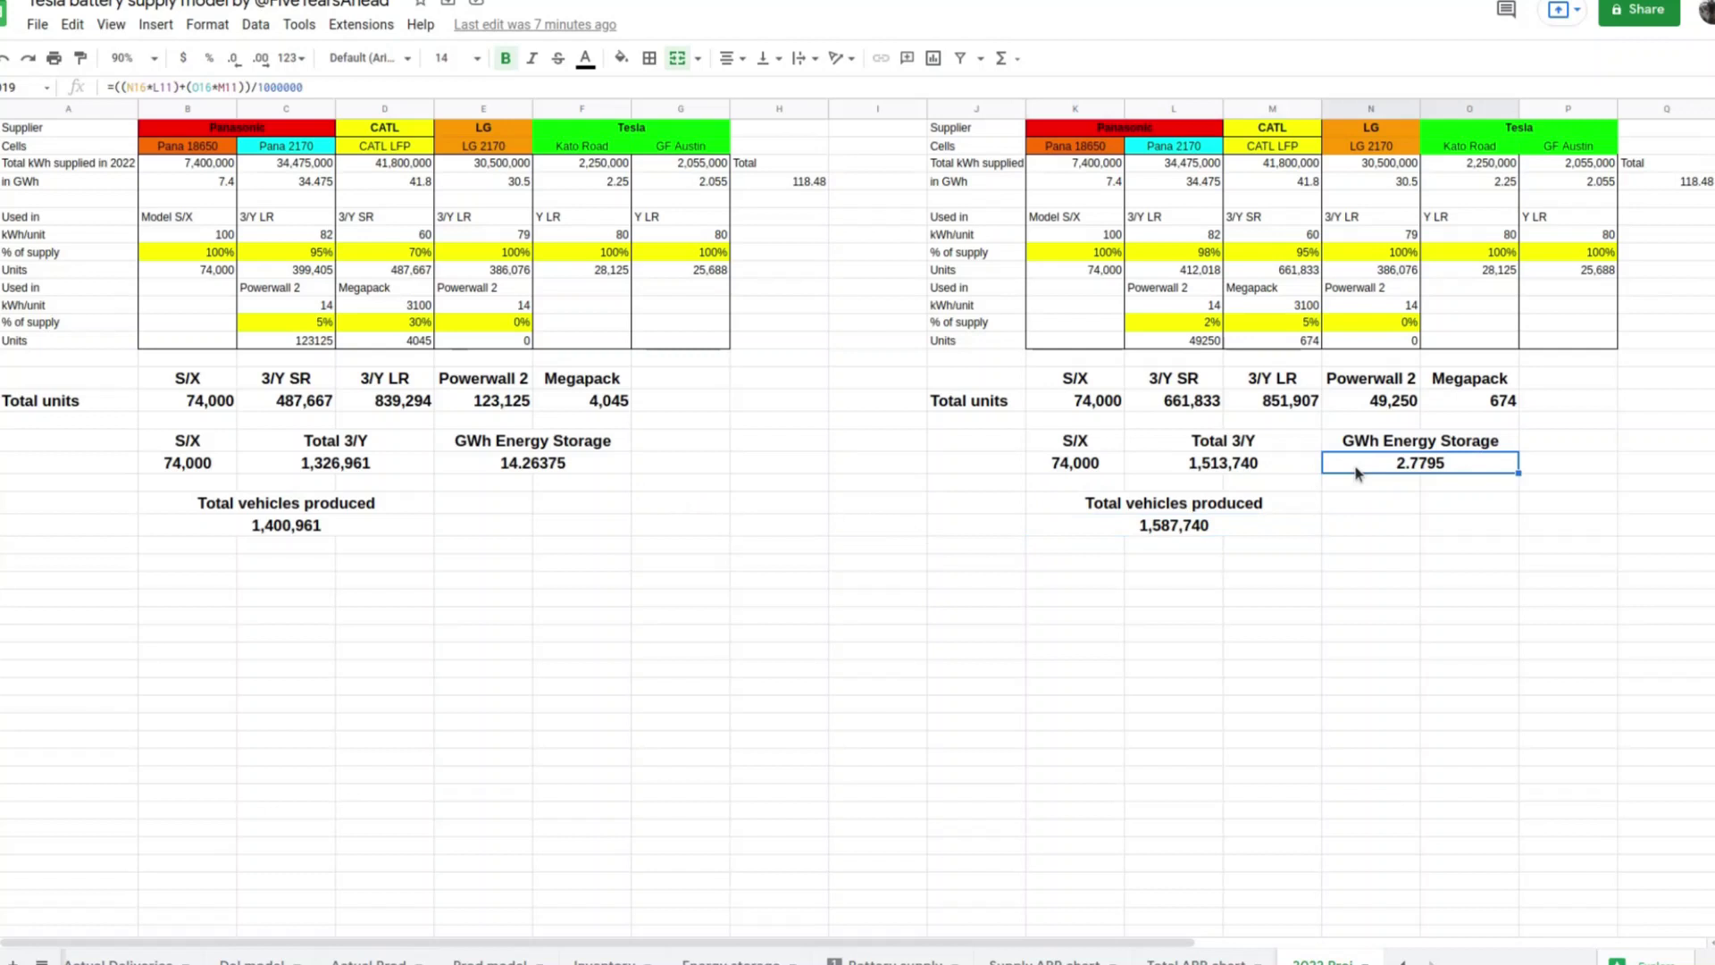
{"action": "left_click", "coordinate": [612, 468]}
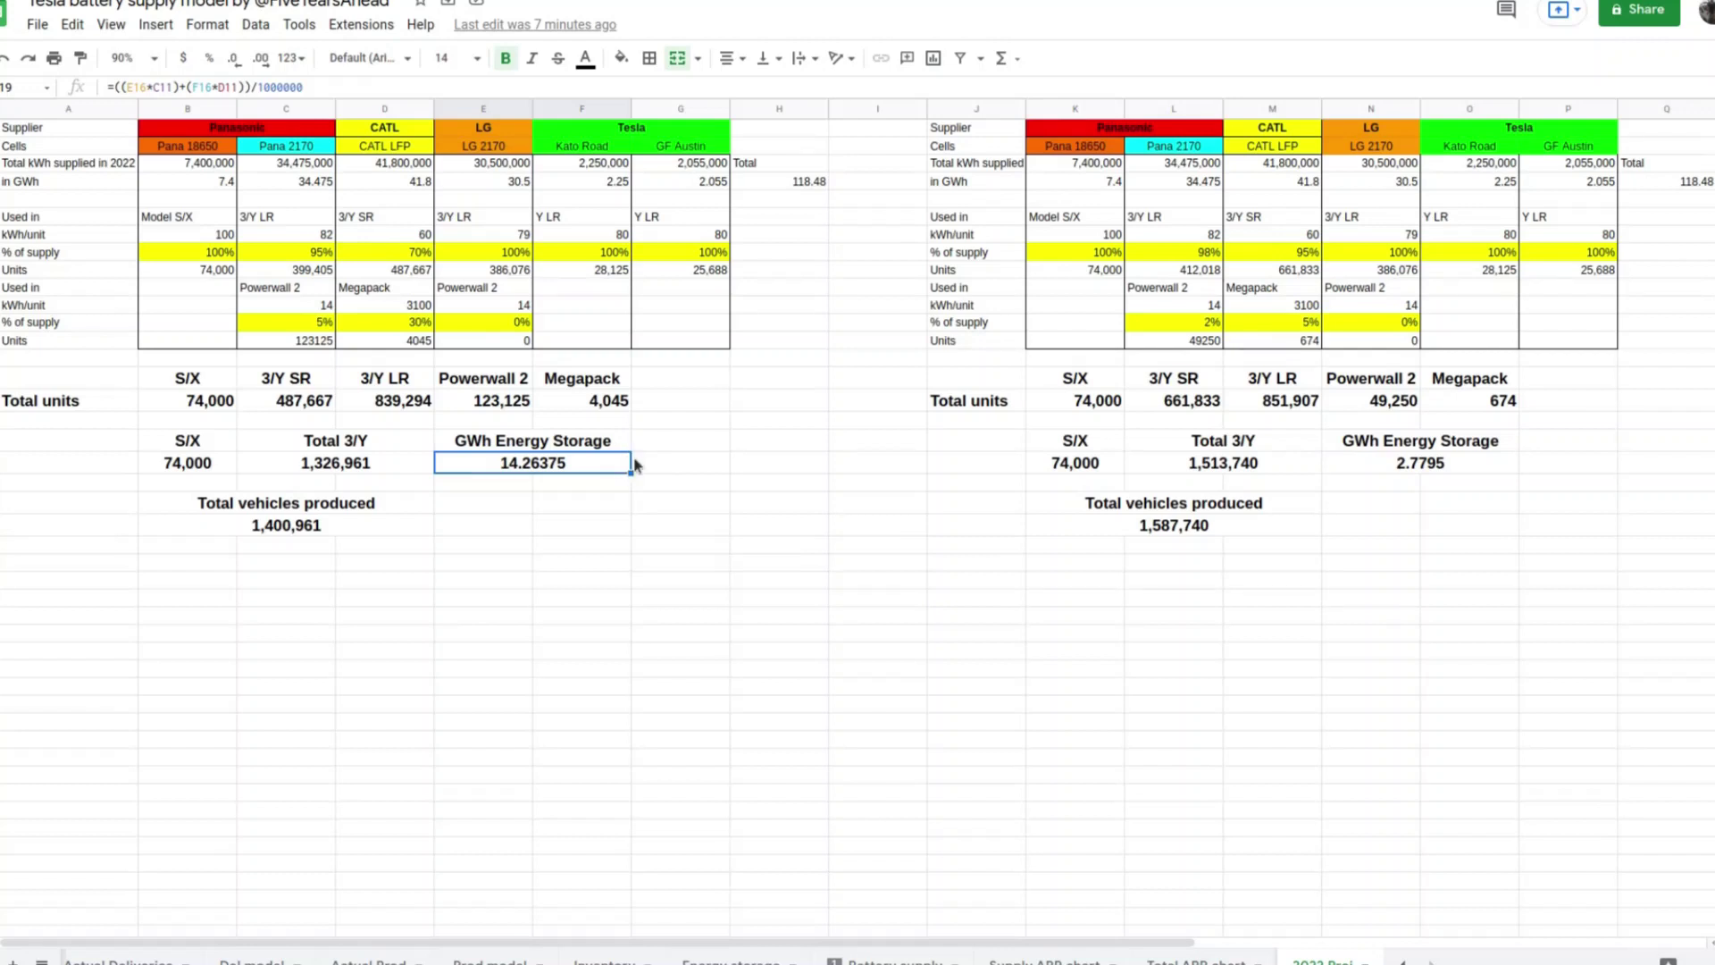
{"action": "left_click", "coordinate": [802, 344]}
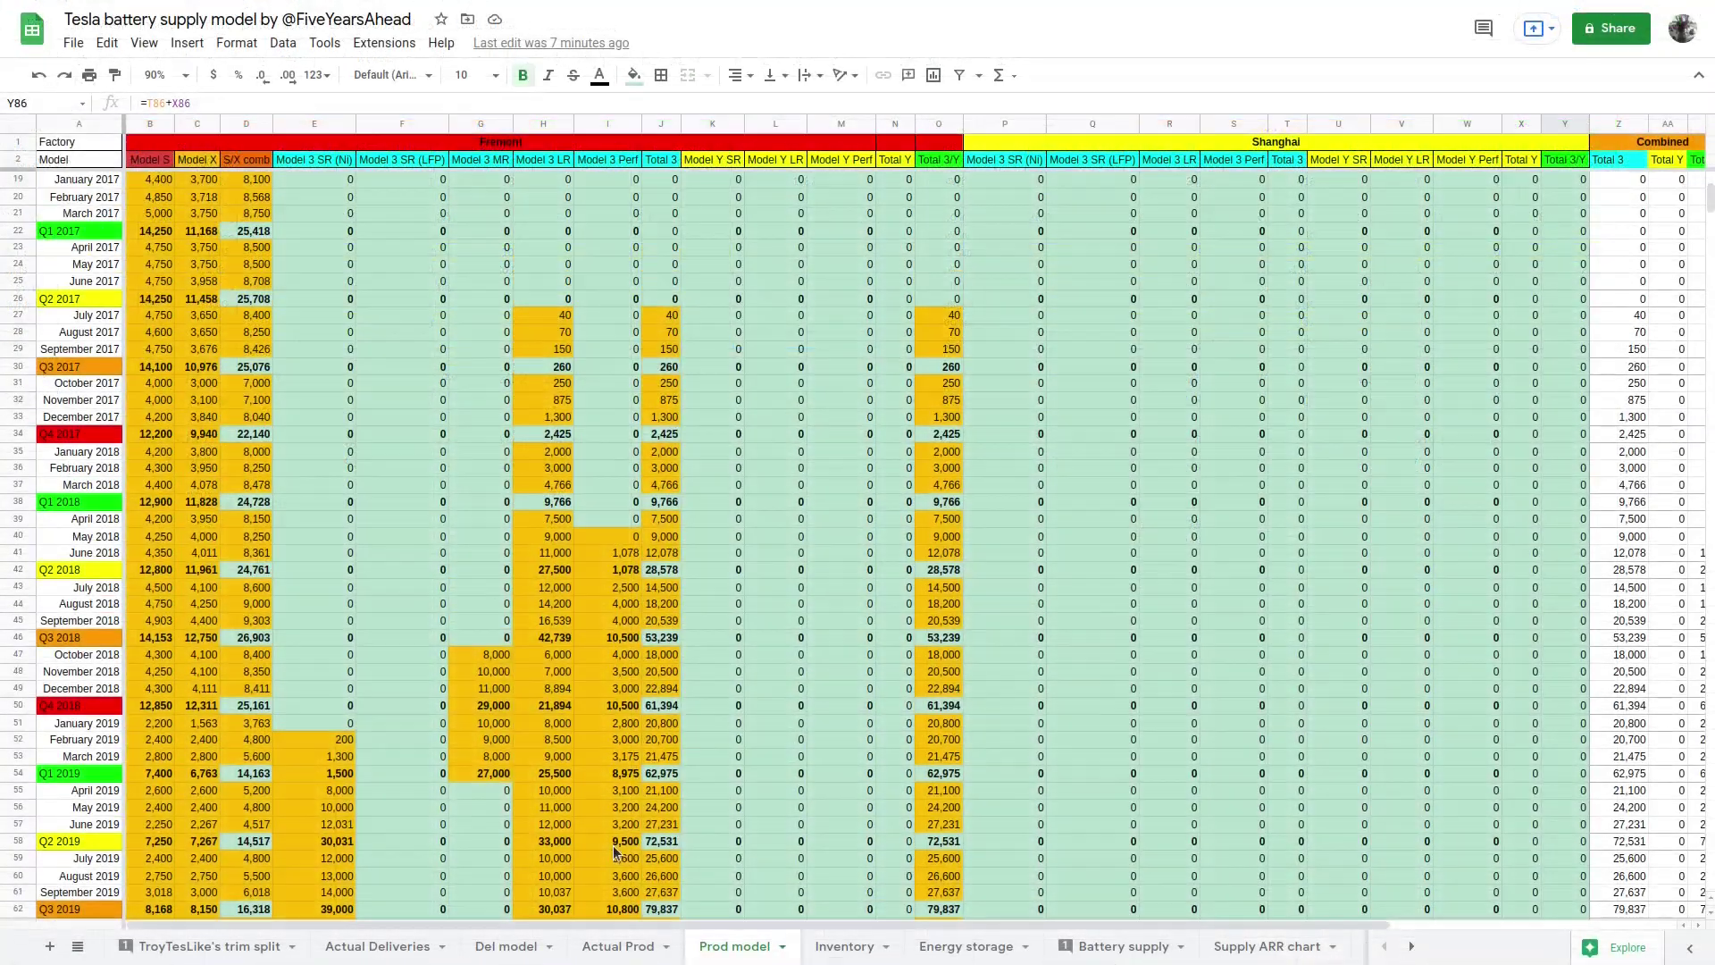
{"action": "scroll", "coordinate": [608, 413], "scroll_direction": "up", "scroll_amount": 1}
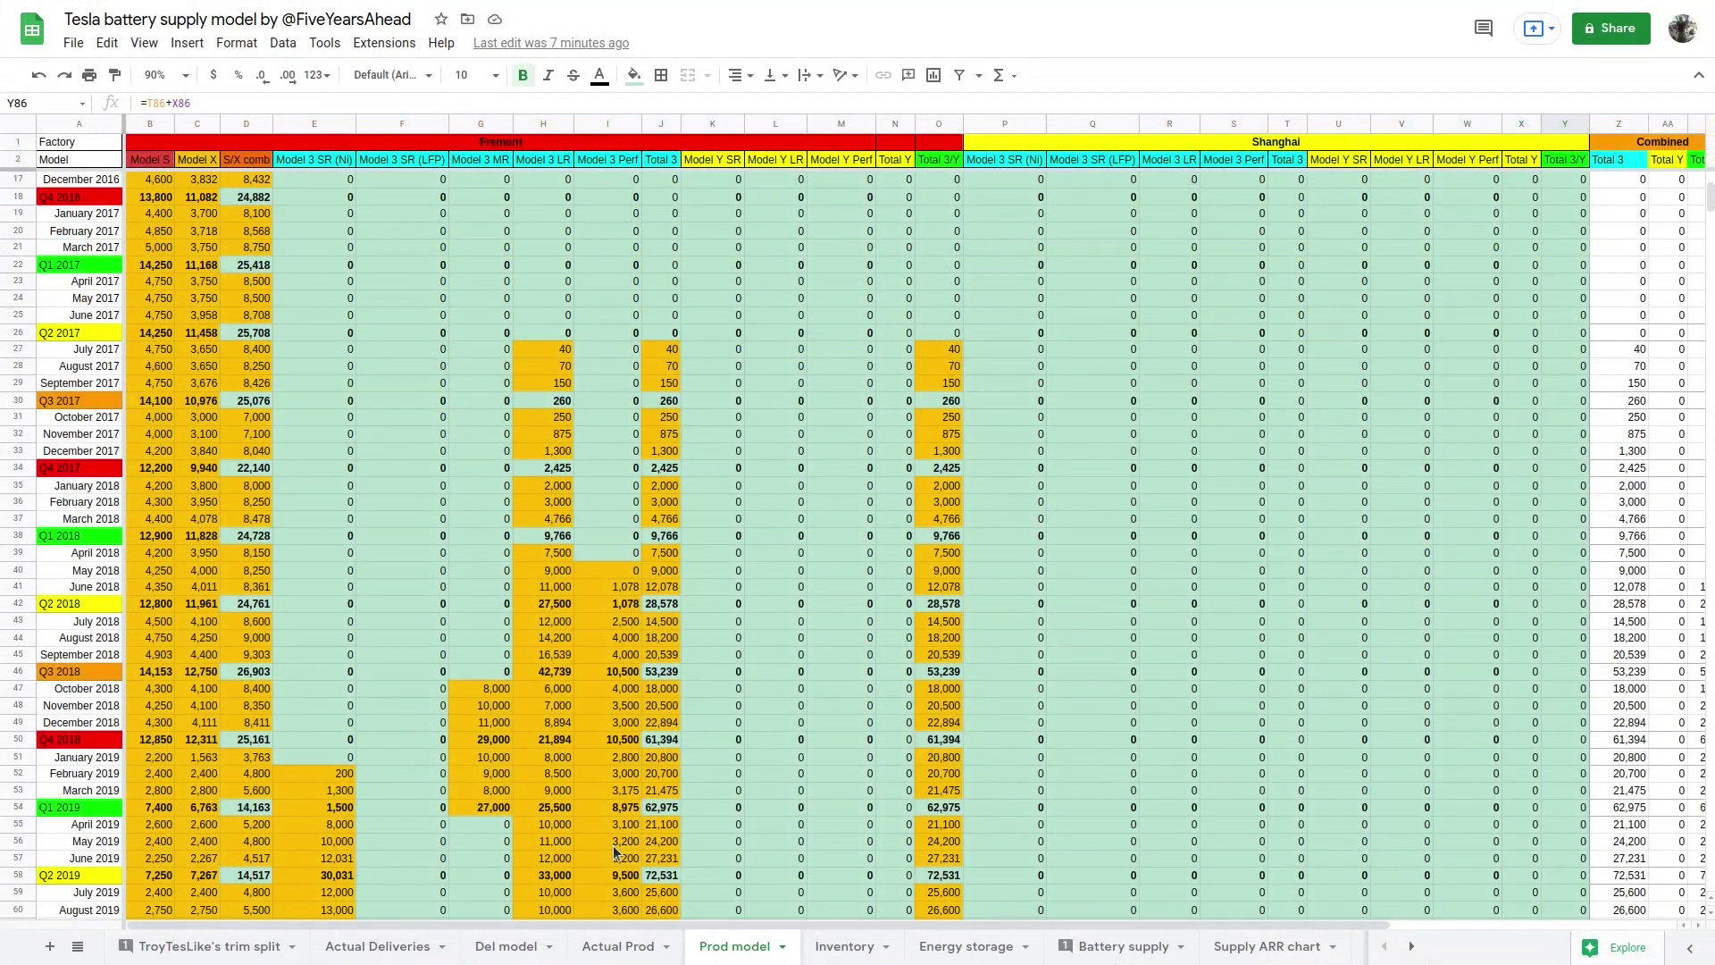
{"action": "left_click", "coordinate": [652, 350]}
{"action": "left_click_drag", "start_coordinate": [652, 351], "coordinate": [388, 913]}
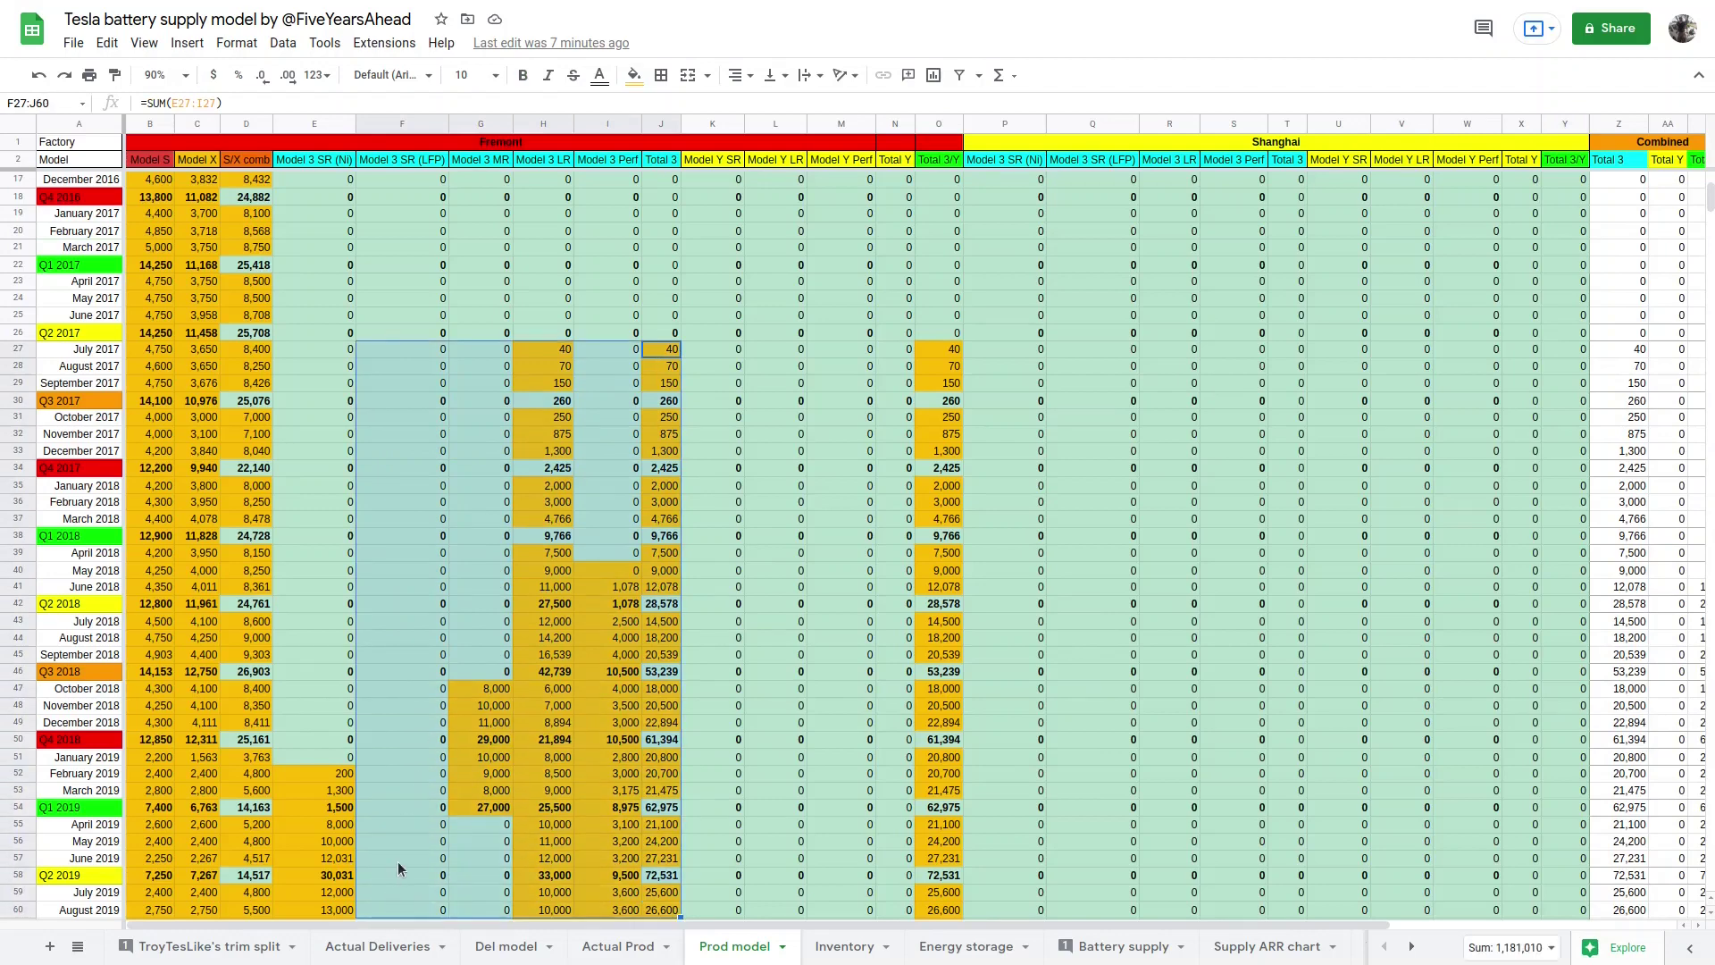
{"action": "left_click", "coordinate": [341, 642]}
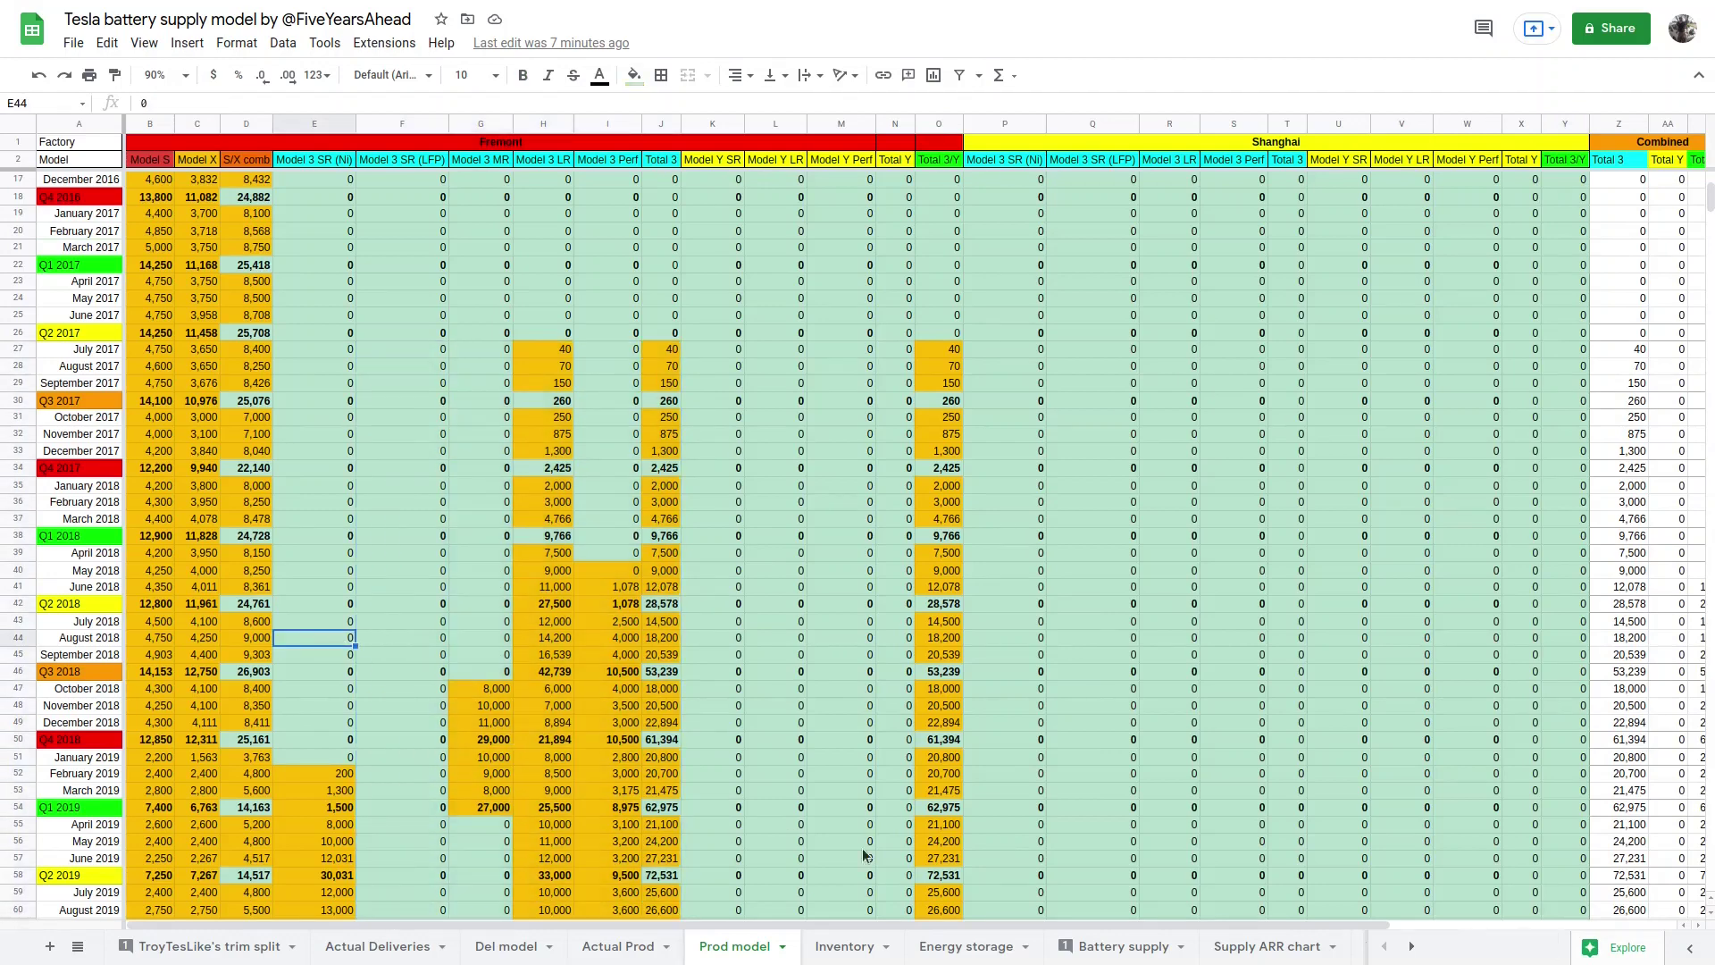
Select Energy storage rows 43–71, then inspect the CATL 55kWh and 60kWh LFP pack columns.
{"action": "left_click", "coordinate": [954, 948]}
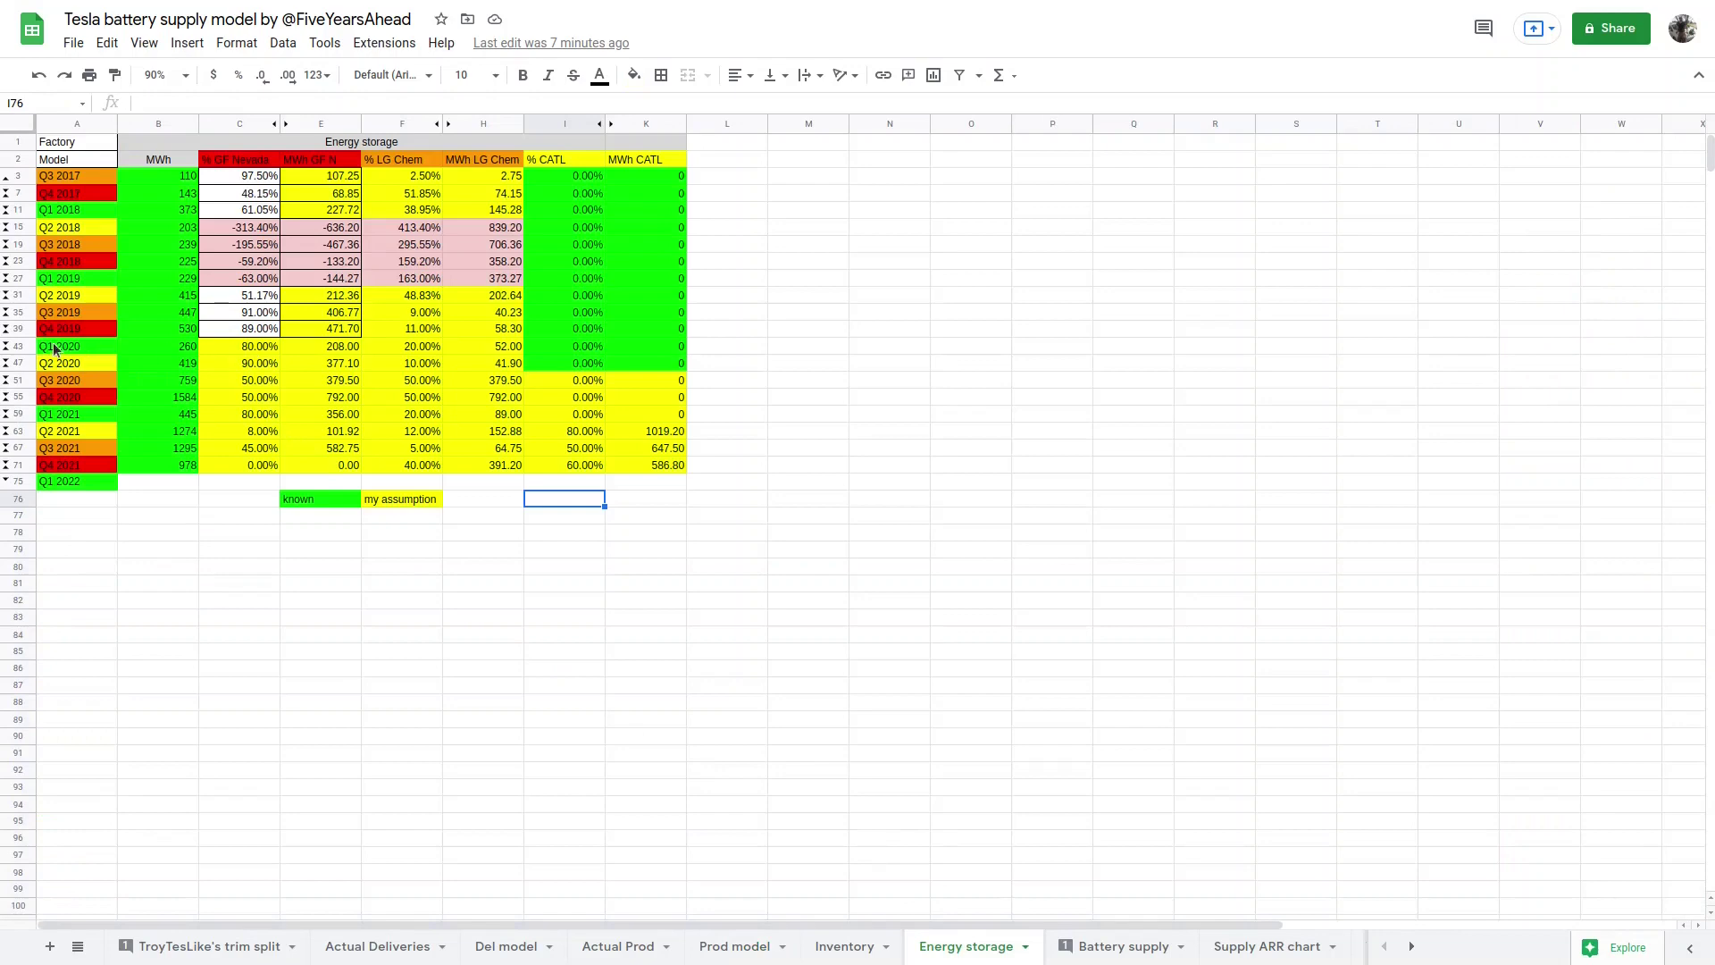
{"action": "left_click_drag", "start_coordinate": [19, 347], "coordinate": [18, 464]}
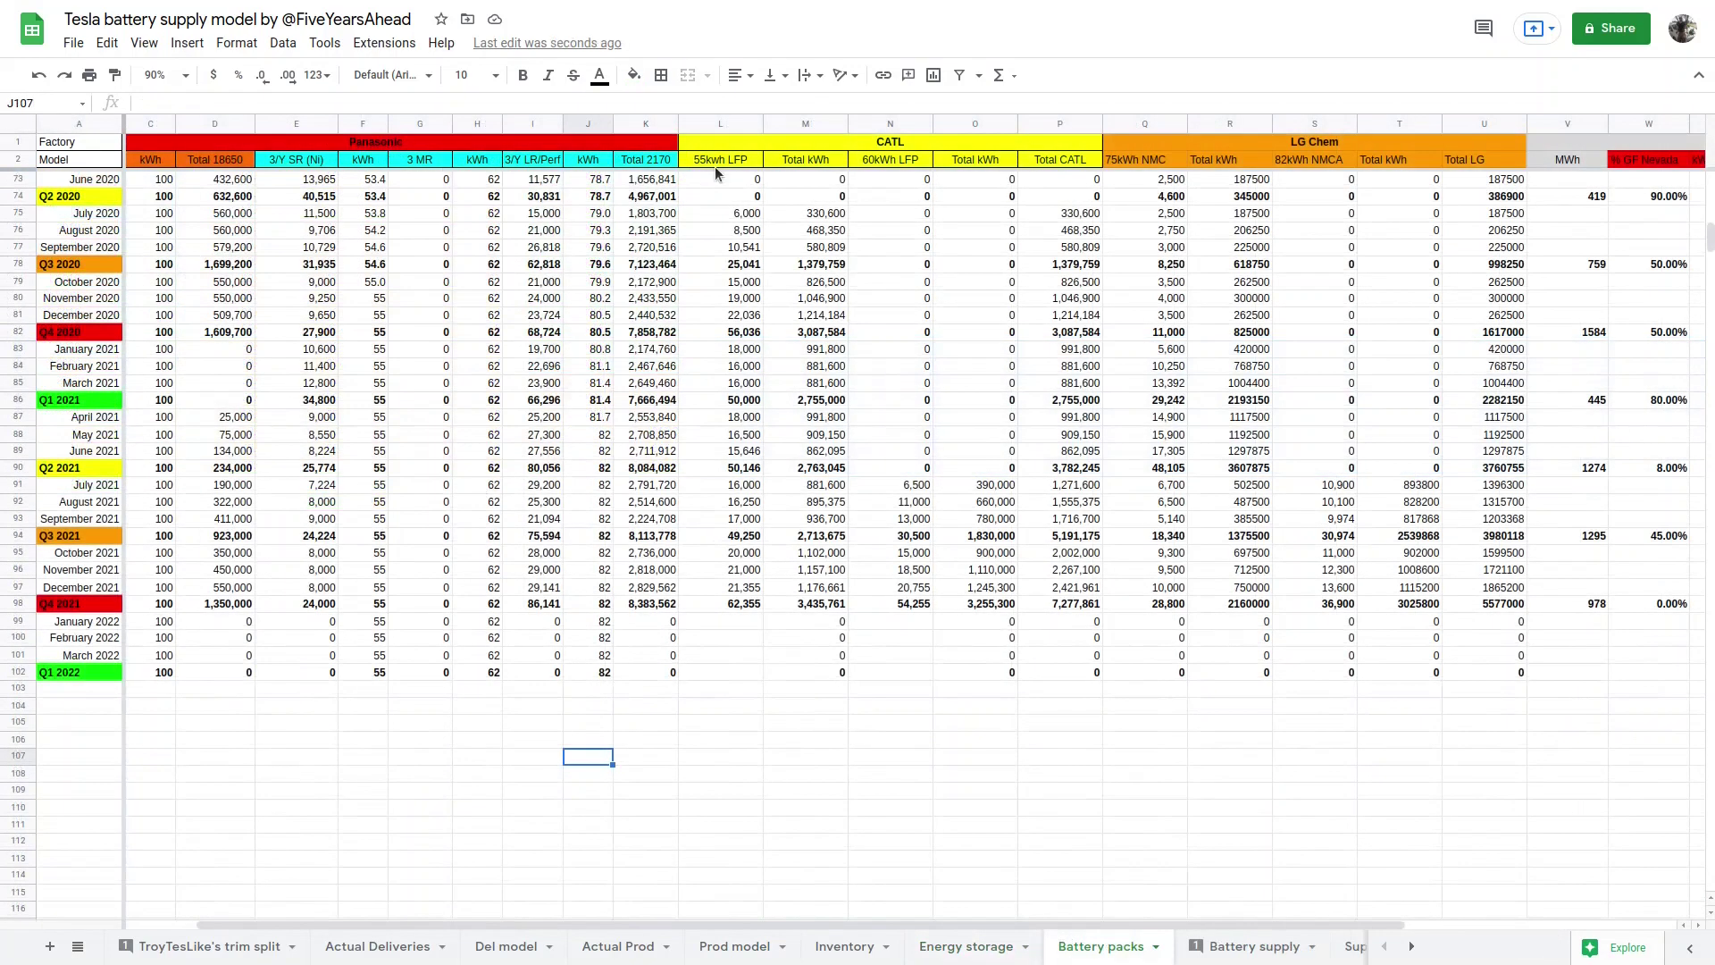
{"action": "left_click", "coordinate": [742, 163]}
{"action": "left_click", "coordinate": [859, 160]}
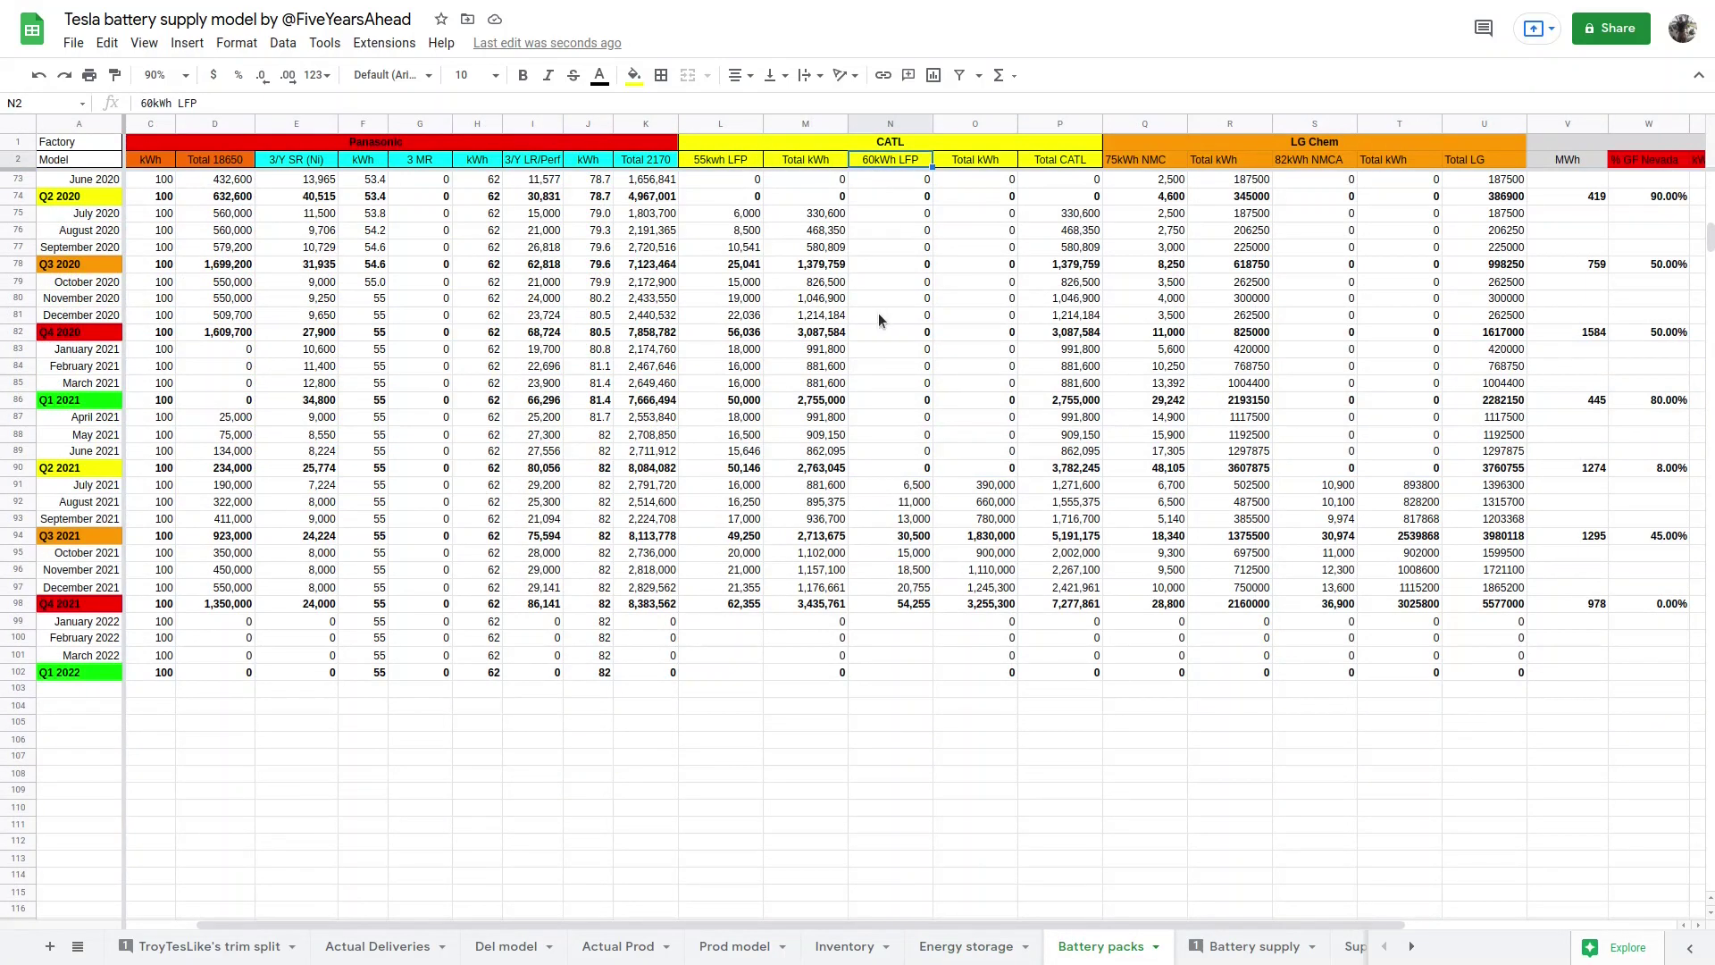
Go back to the Total ARR chart showing cell supply through Q4 2022.
{"action": "left_click", "coordinate": [1185, 946]}
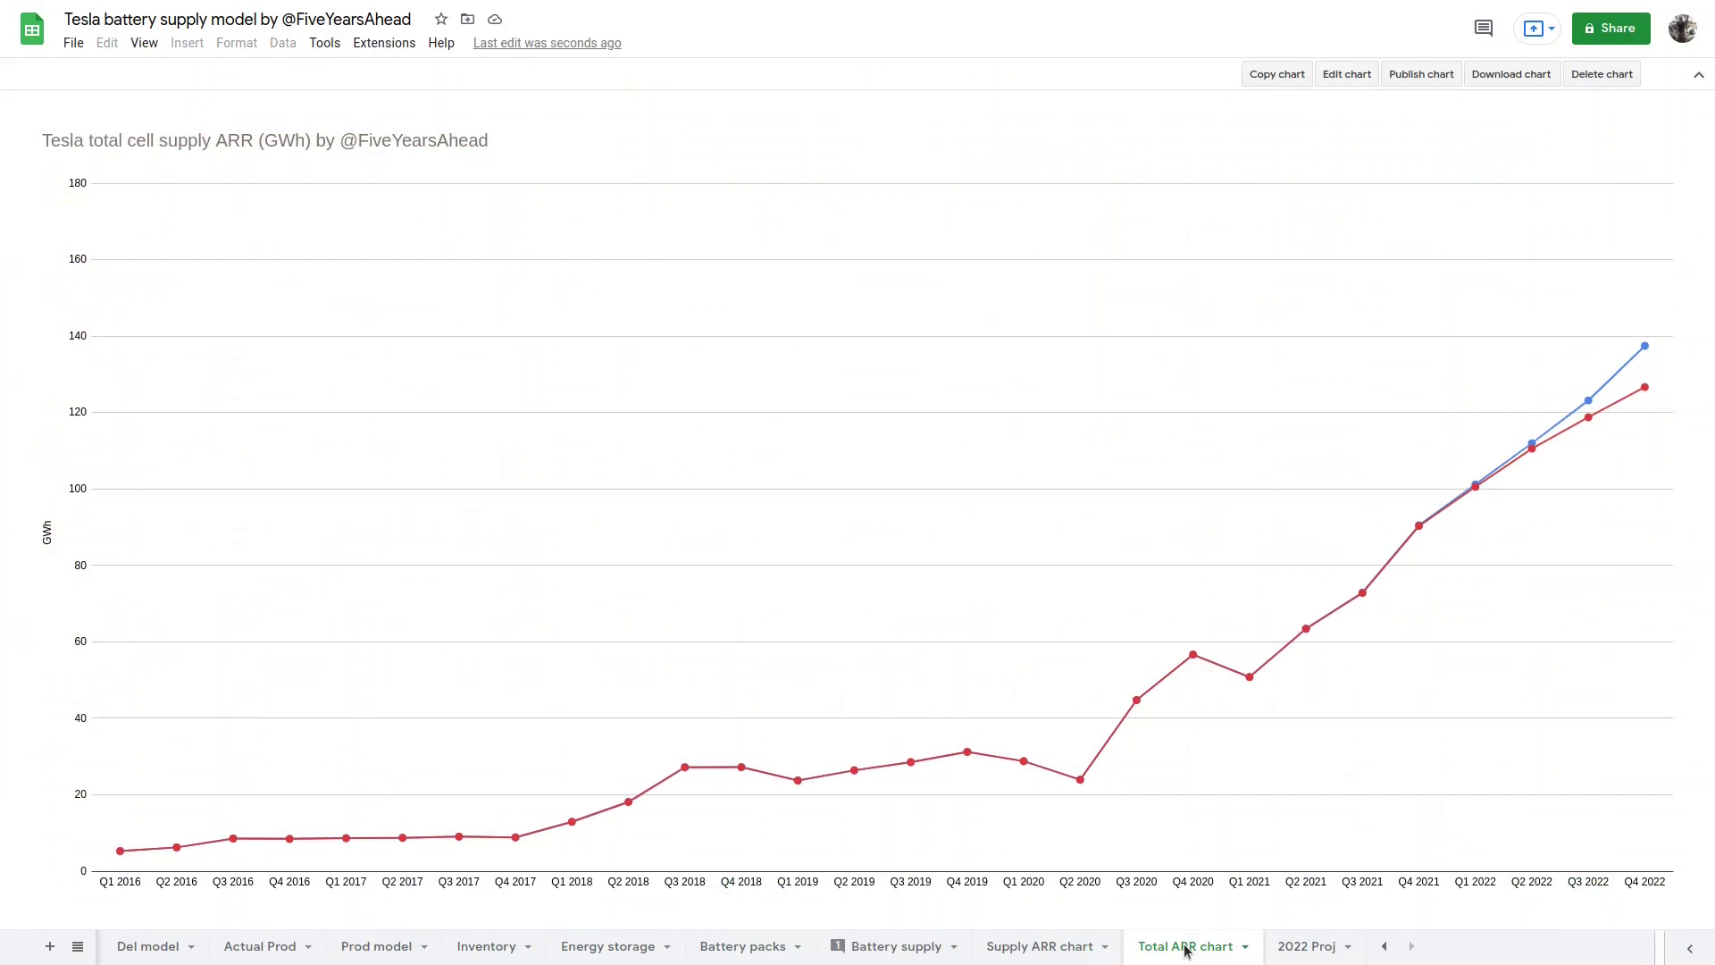